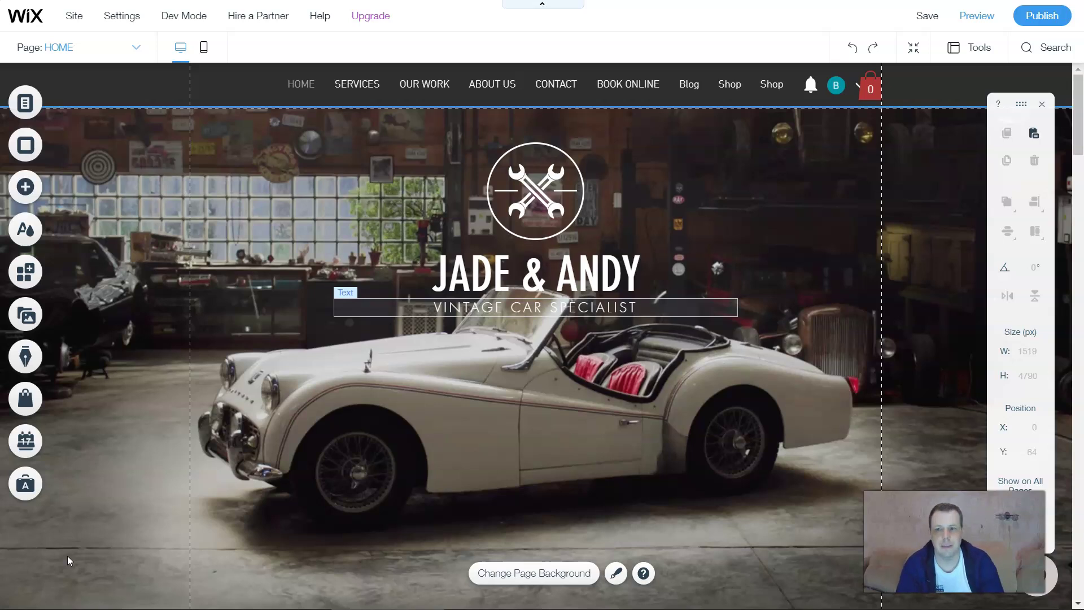
Step: Open the store elements available for adding and examine the product galleries, related products, product widget, cart button, currency converter and related apps
click(26, 189)
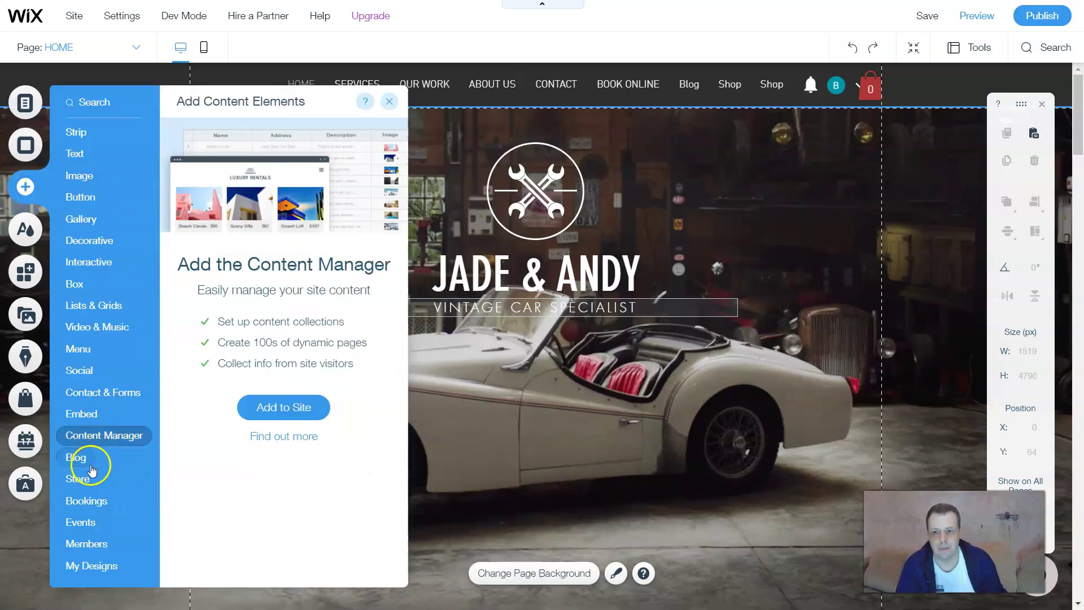
click(84, 483)
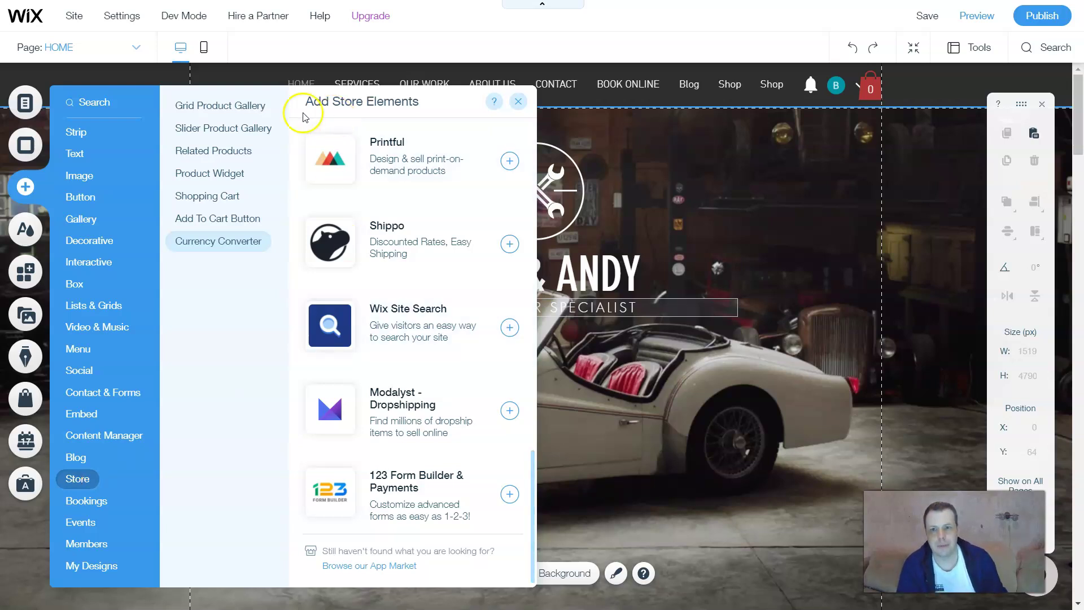
click(273, 111)
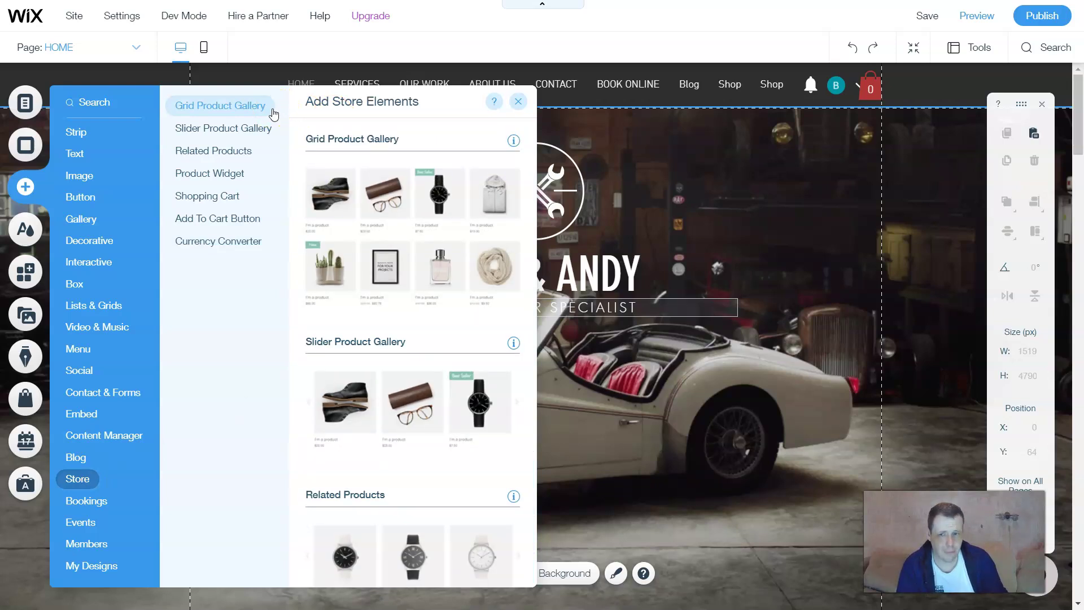
click(210, 128)
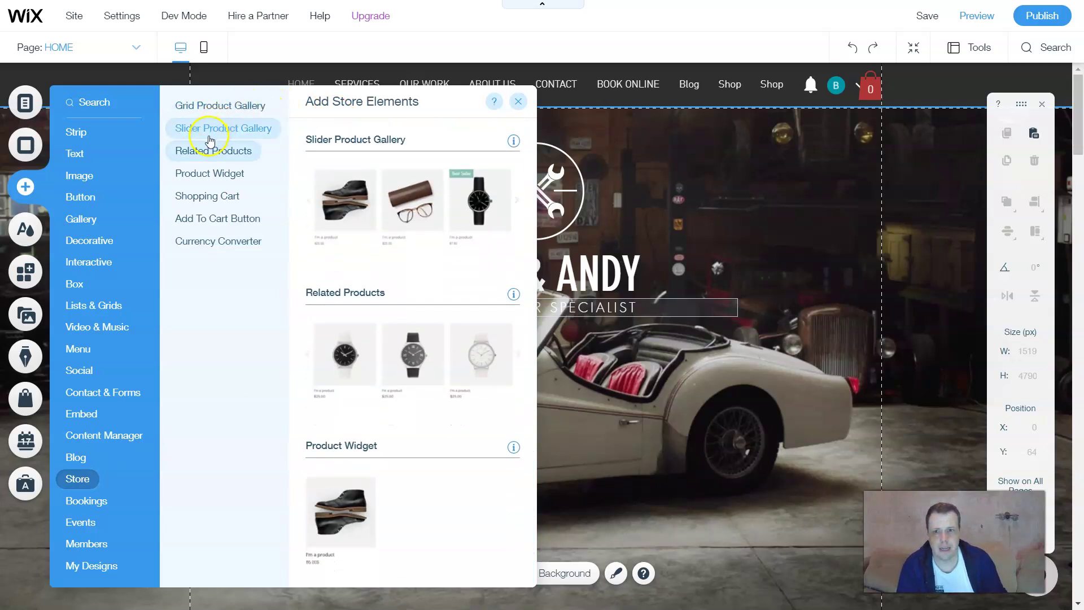
click(199, 217)
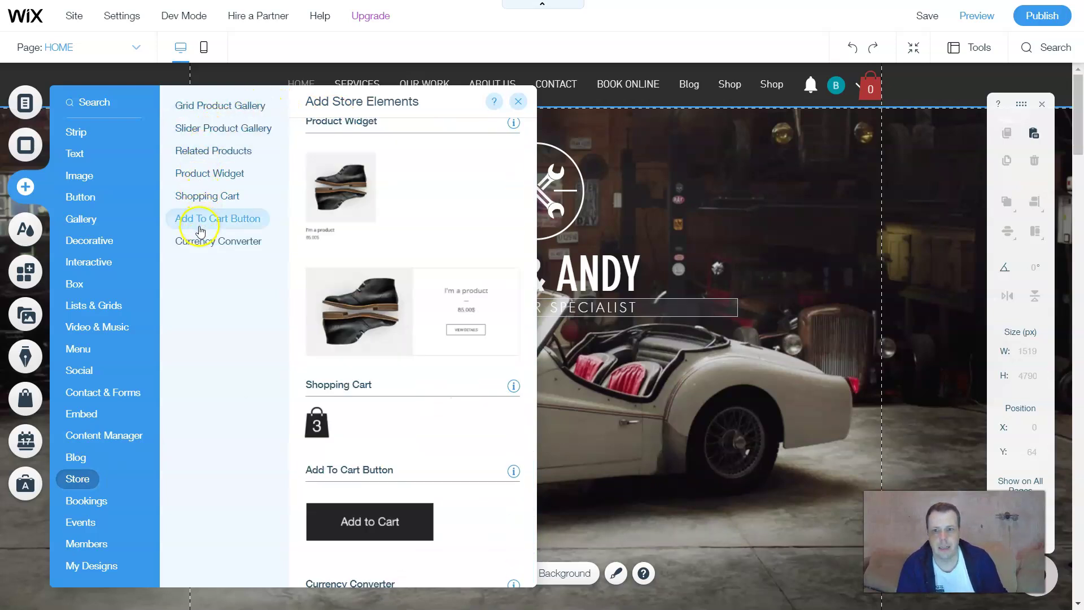
click(236, 152)
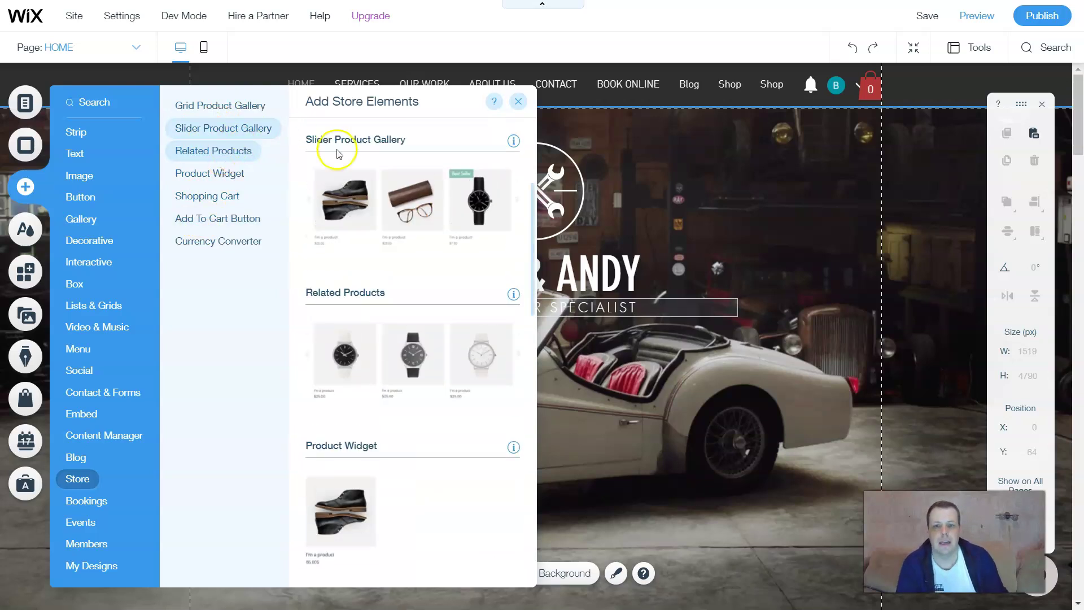
click(243, 106)
scroll(383, 186, down, 1)
scroll(384, 187, down, 15)
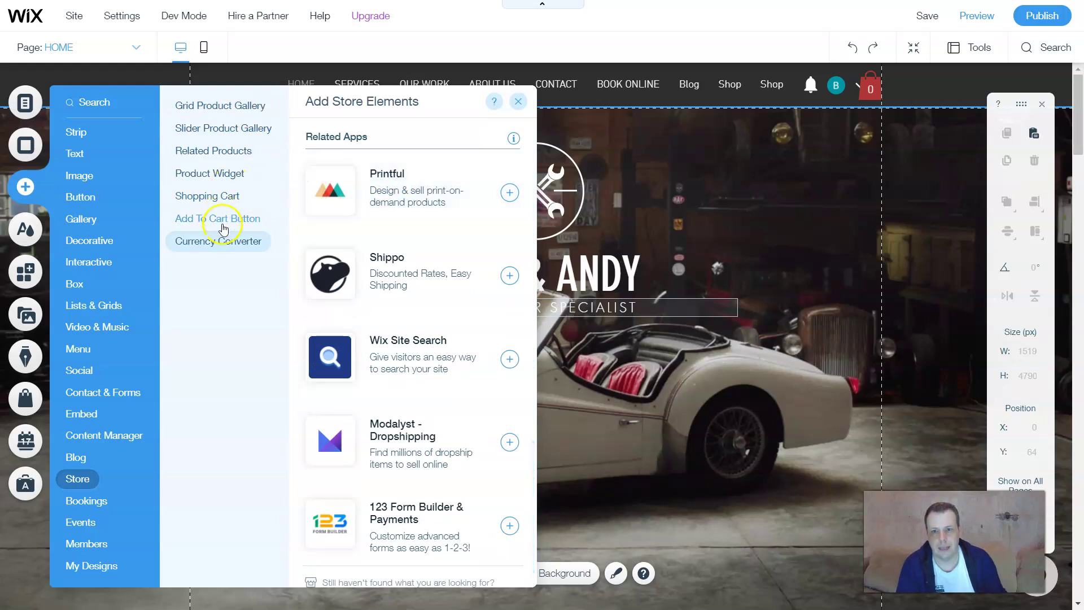
click(222, 241)
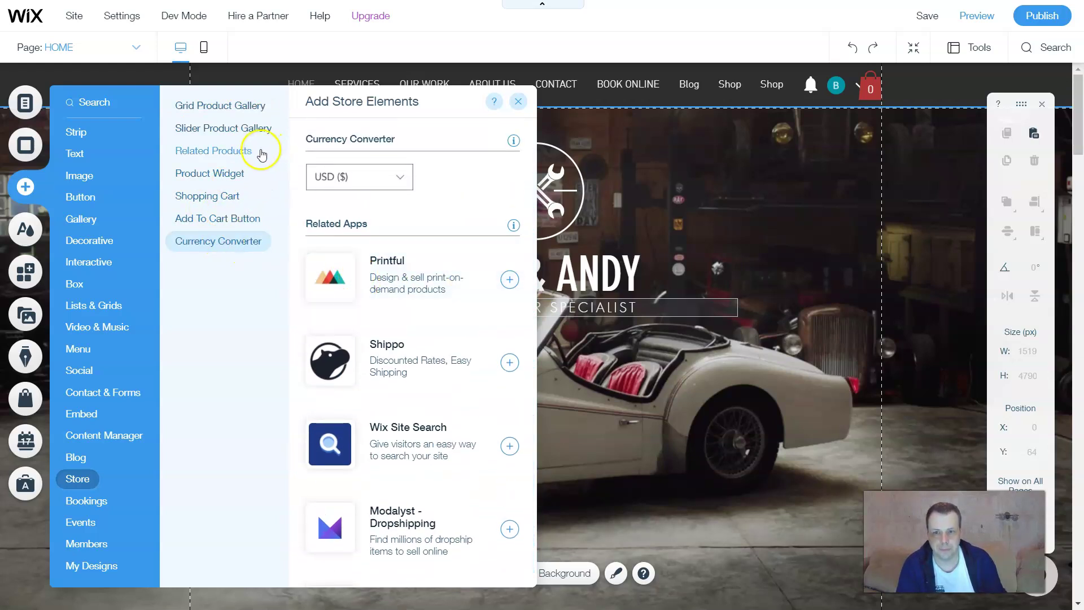
click(208, 110)
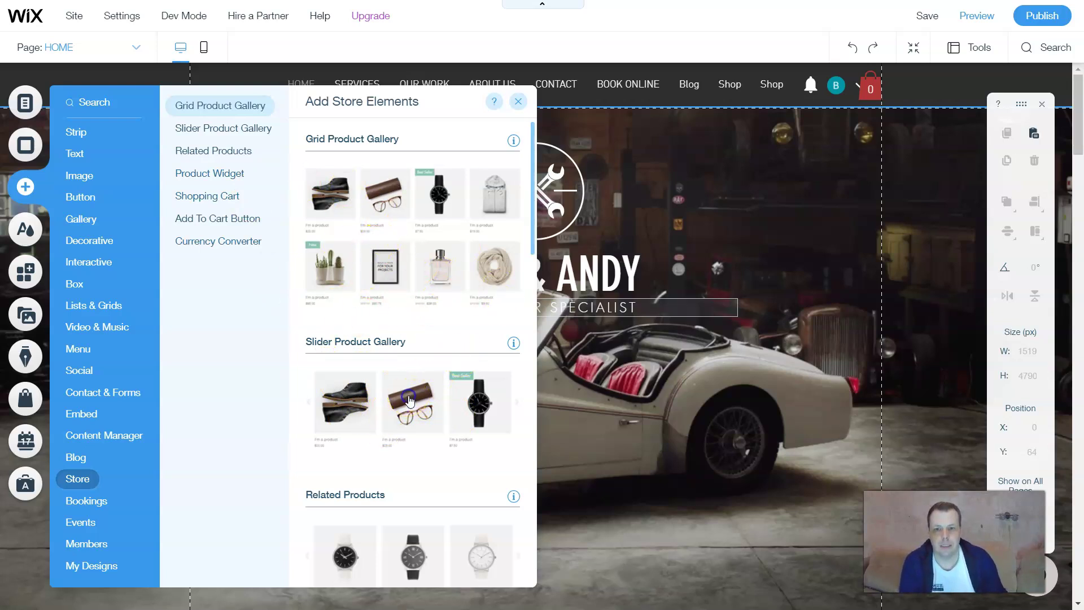
Step: Add a Slider Product Gallery to the home page and place it just below the "VINTAGE CAR SPECIALIST" tagline
click(409, 401)
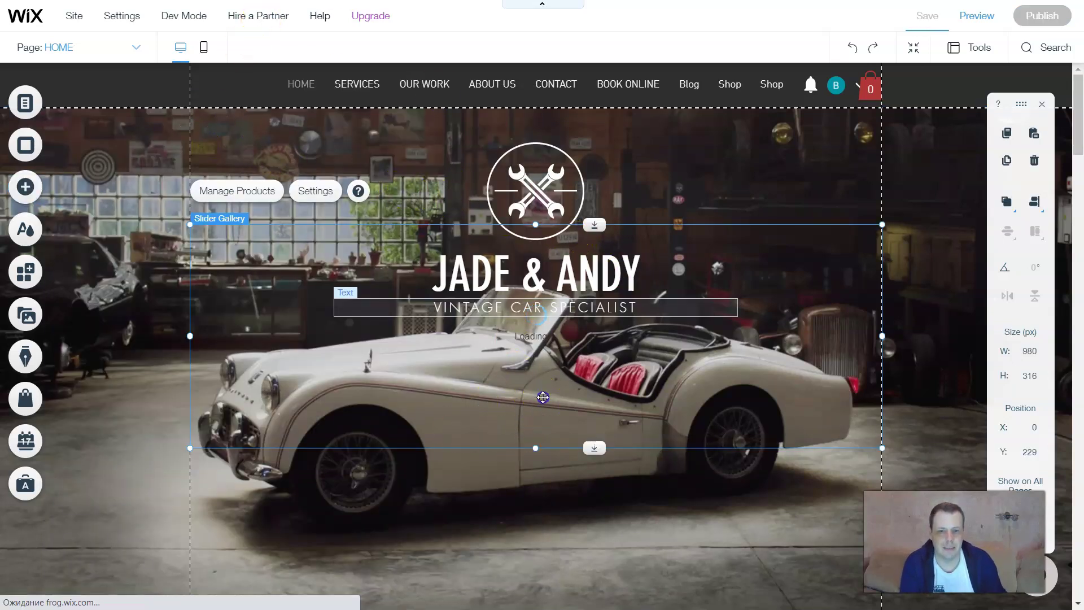
drag(538, 446, 537, 462)
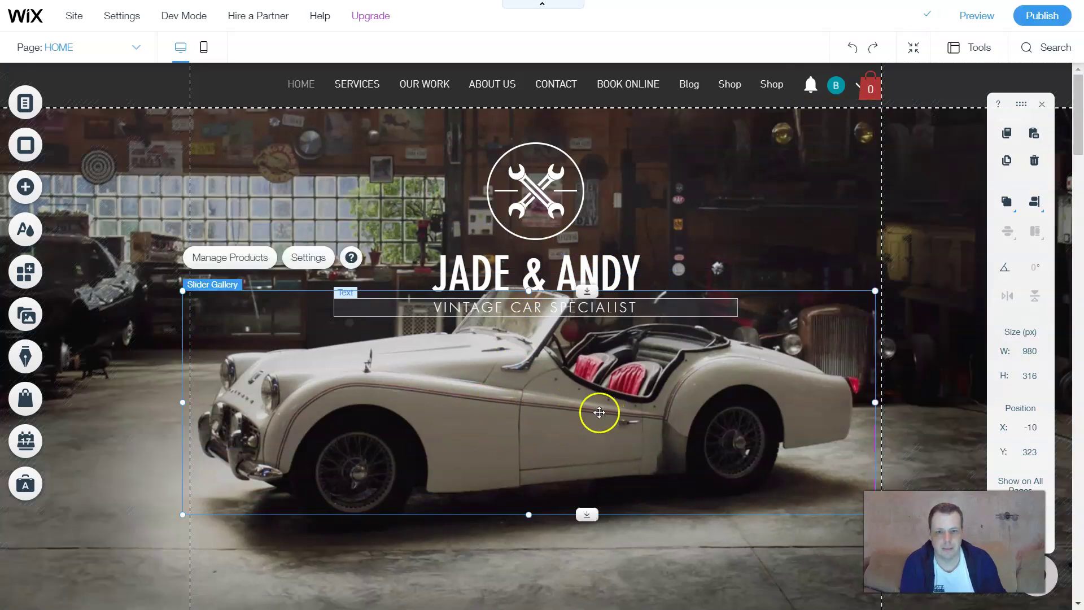
scroll(551, 385, down, 1)
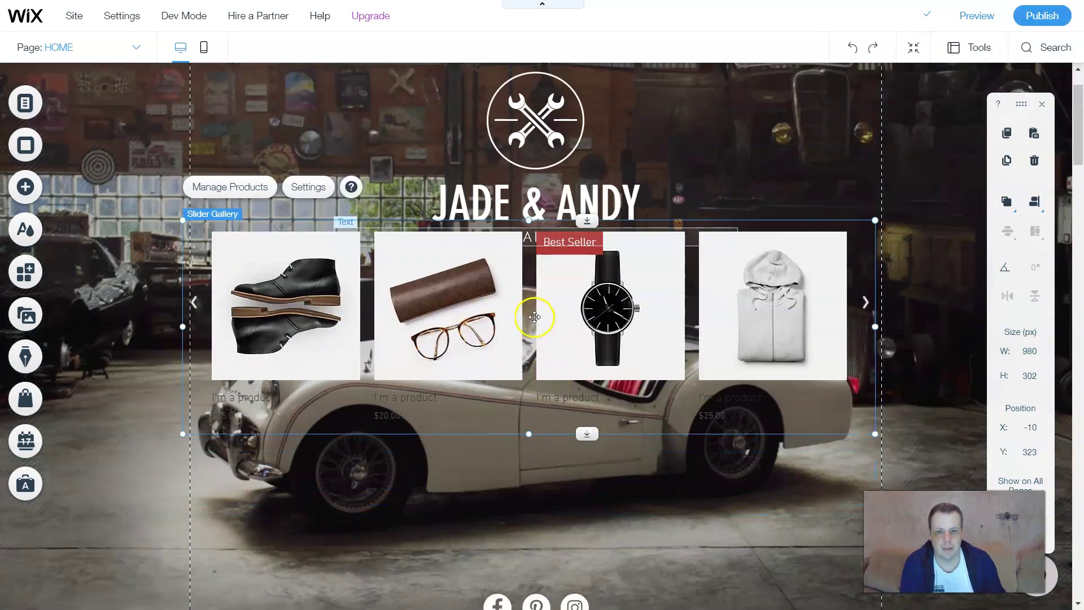
drag(526, 314, 527, 363)
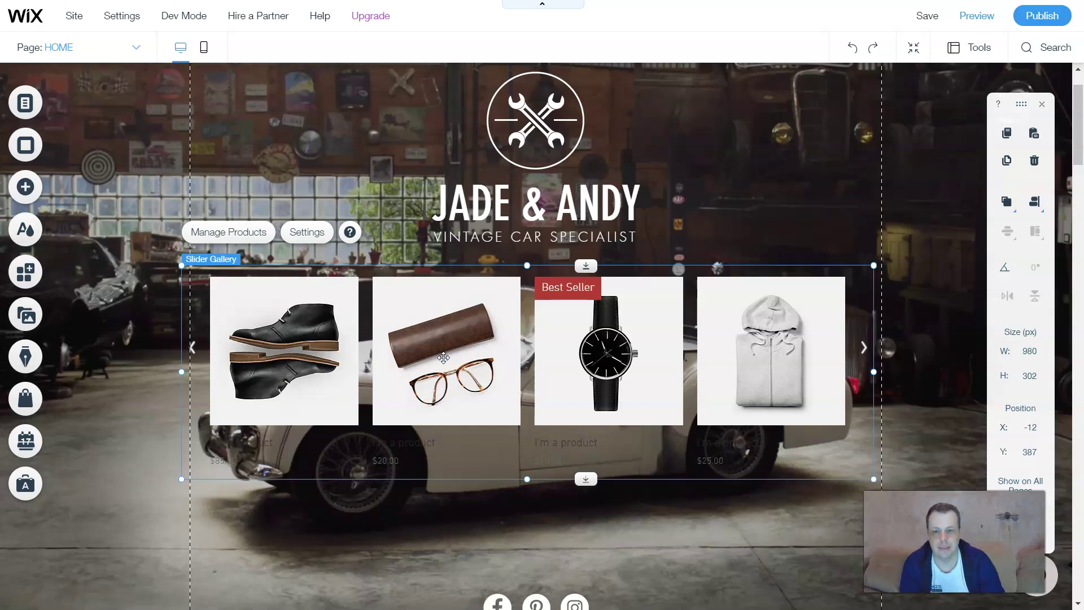
Step: Open product management for the slider gallery and open the black shoes product for editing
click(232, 229)
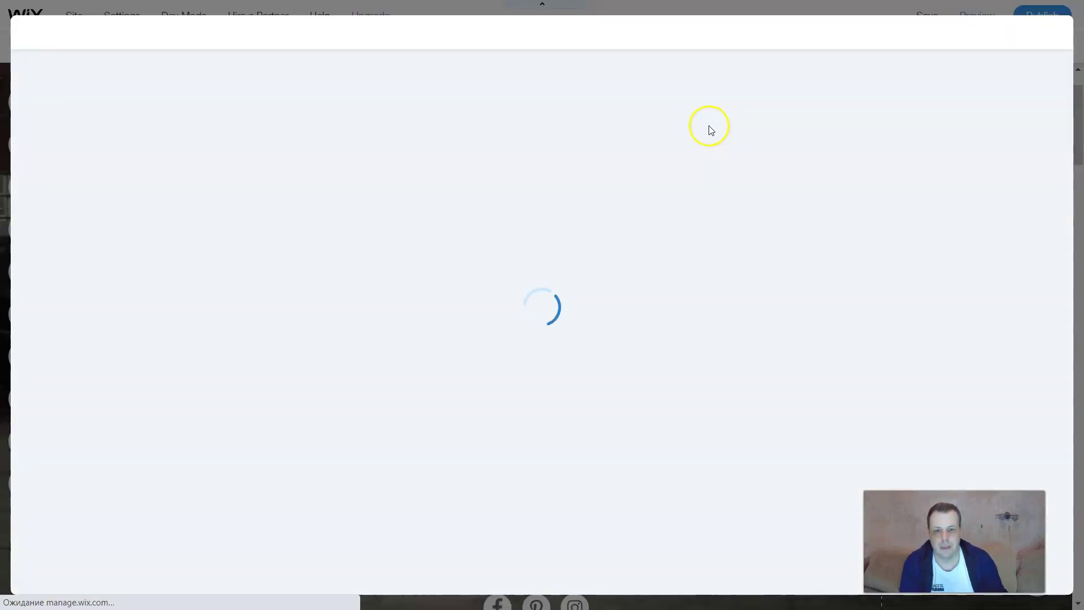
click(703, 130)
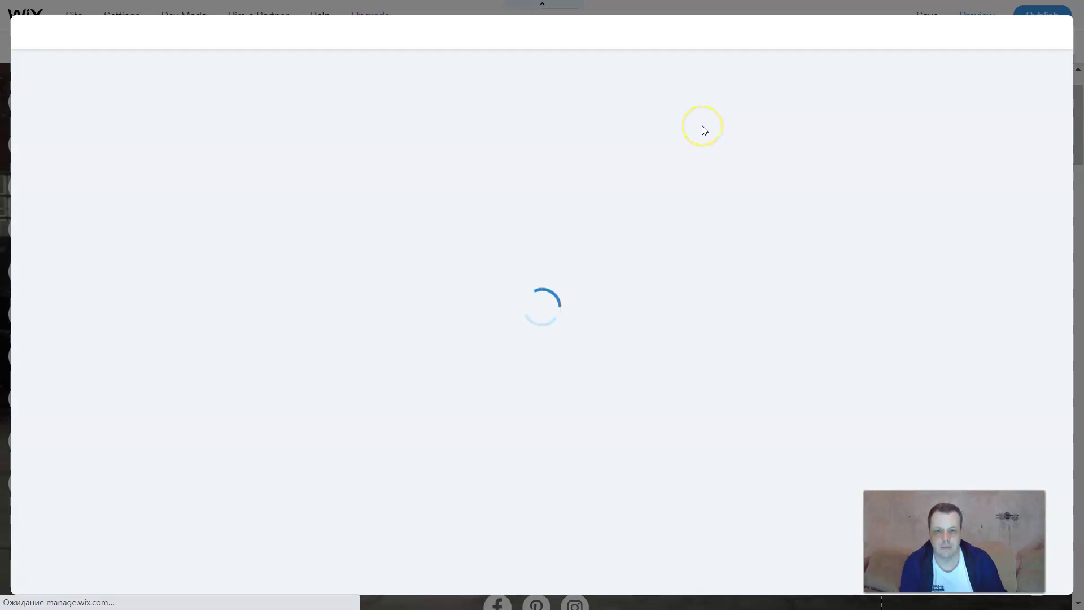
click(684, 125)
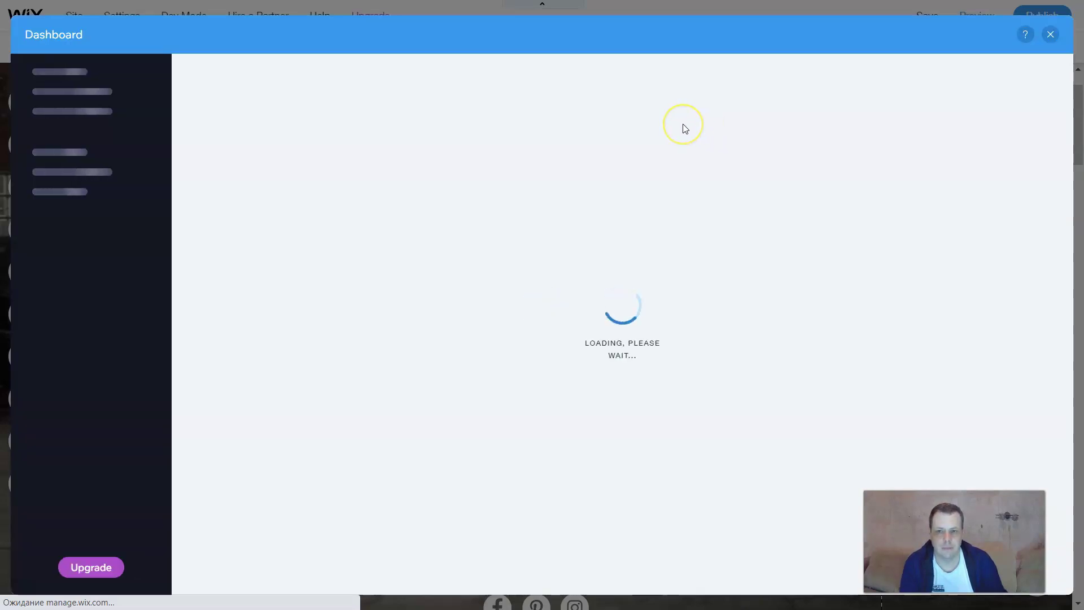
click(671, 128)
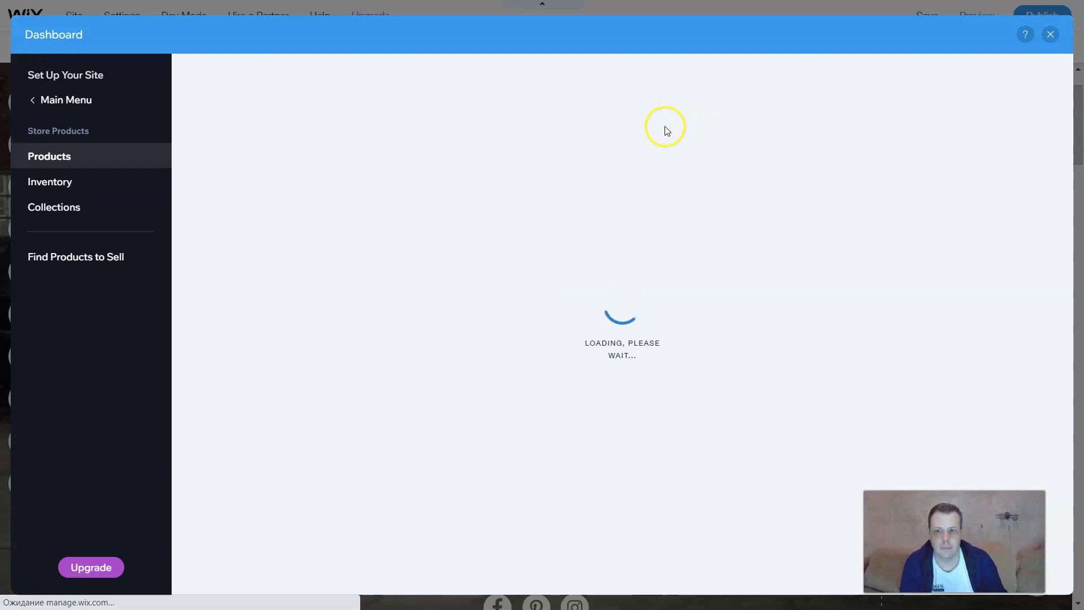
click(668, 131)
click(657, 123)
click(642, 110)
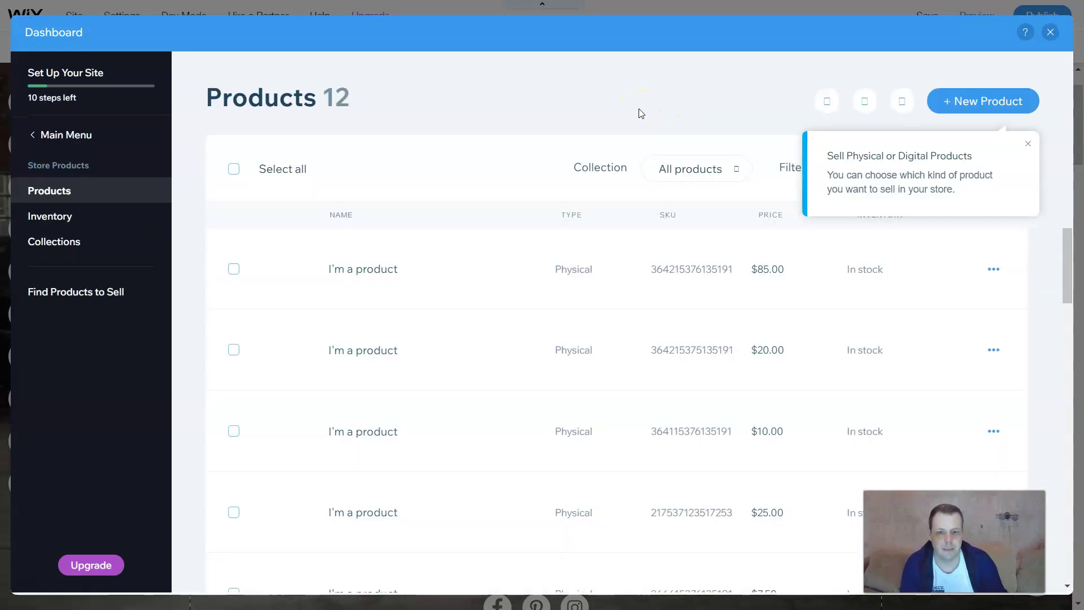
click(570, 122)
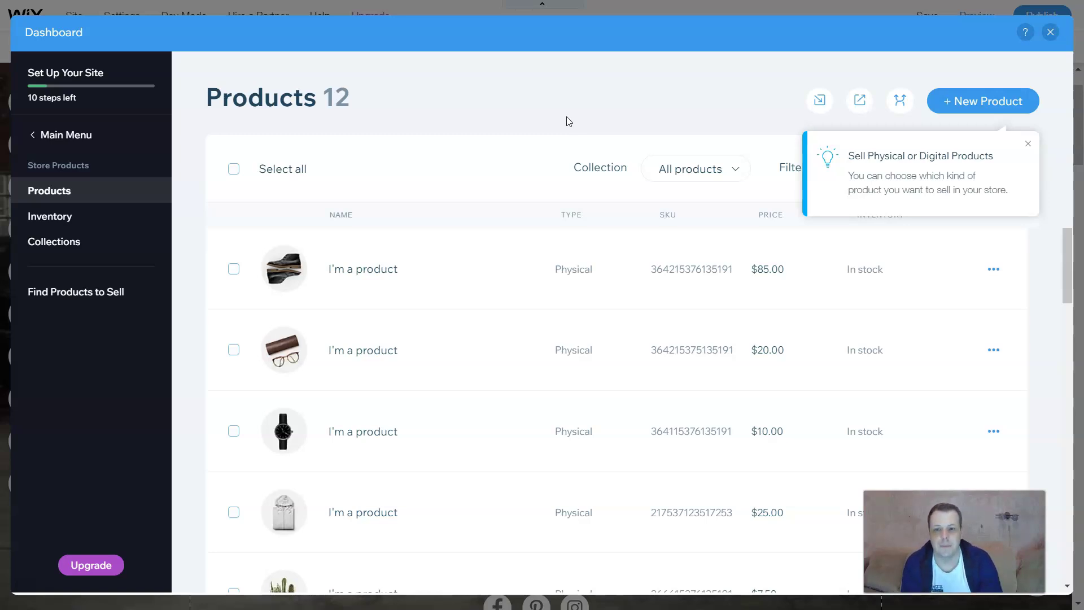
click(281, 276)
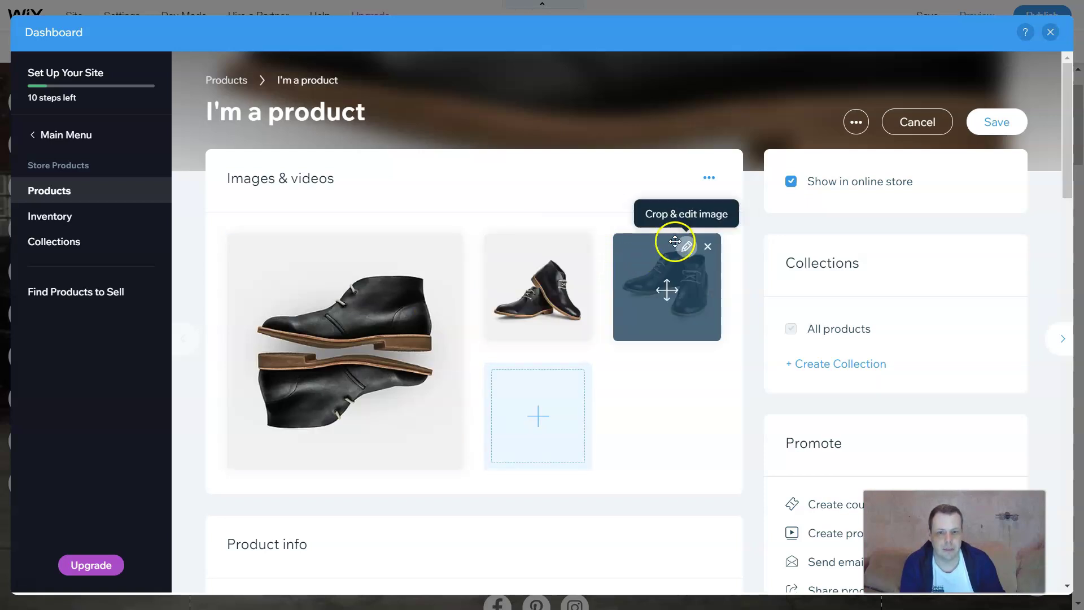
Step: Remove the third image from the shoes product and view the options for adding images or videos
click(708, 246)
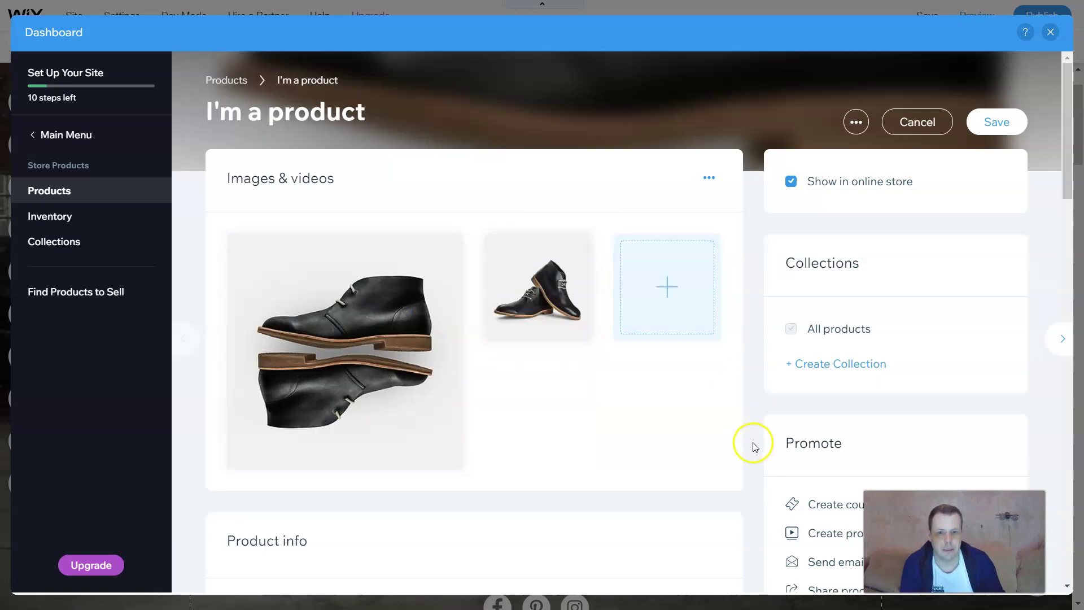
click(671, 309)
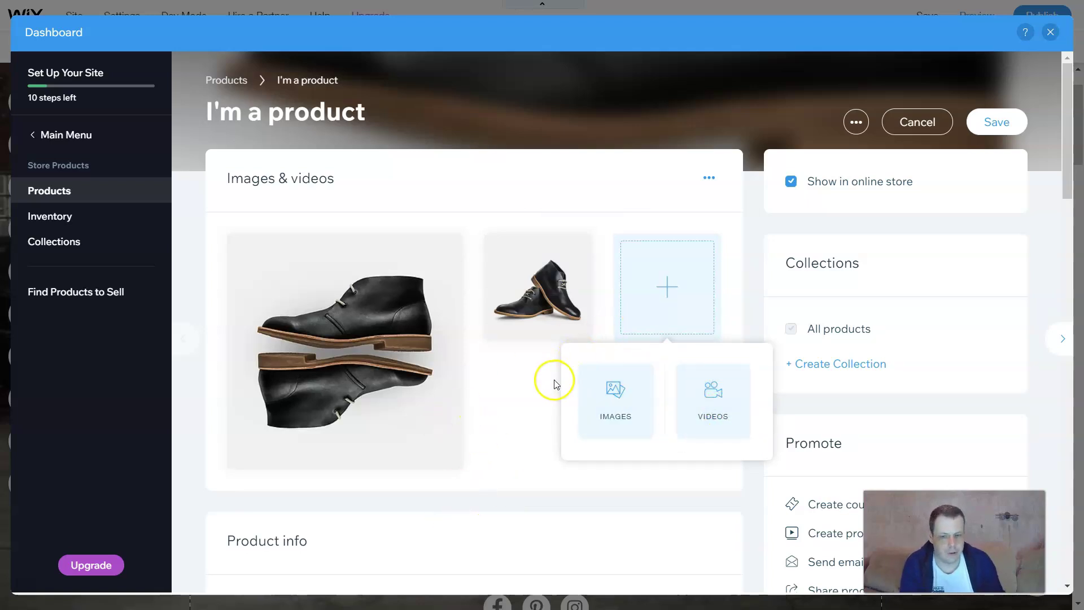
click(475, 498)
Step: Replace the shoes product's name with "Hello"
scroll(497, 470, down, 5)
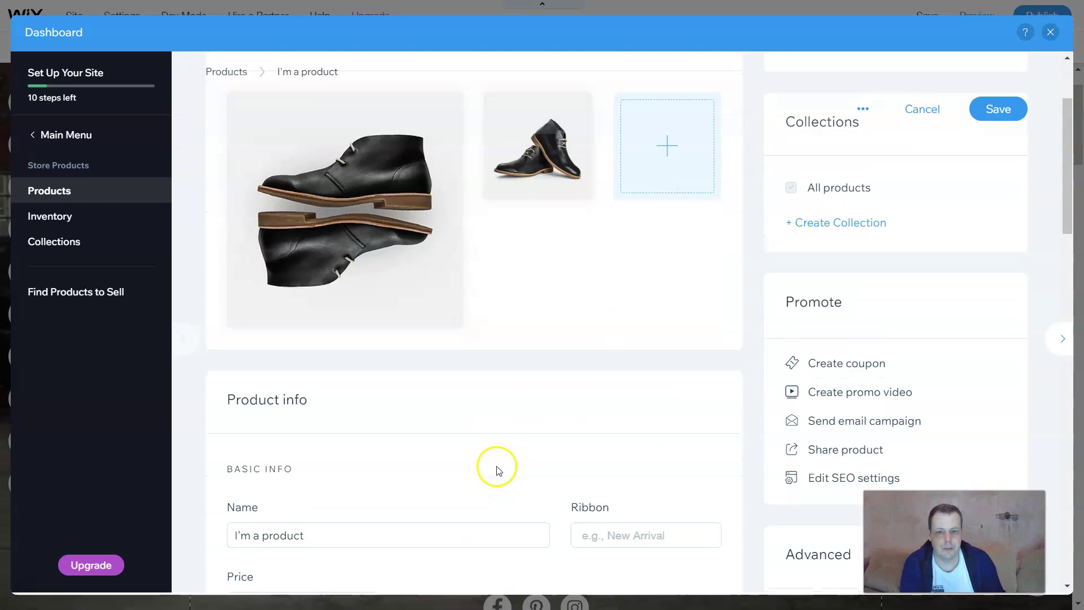
click(317, 260)
click(300, 394)
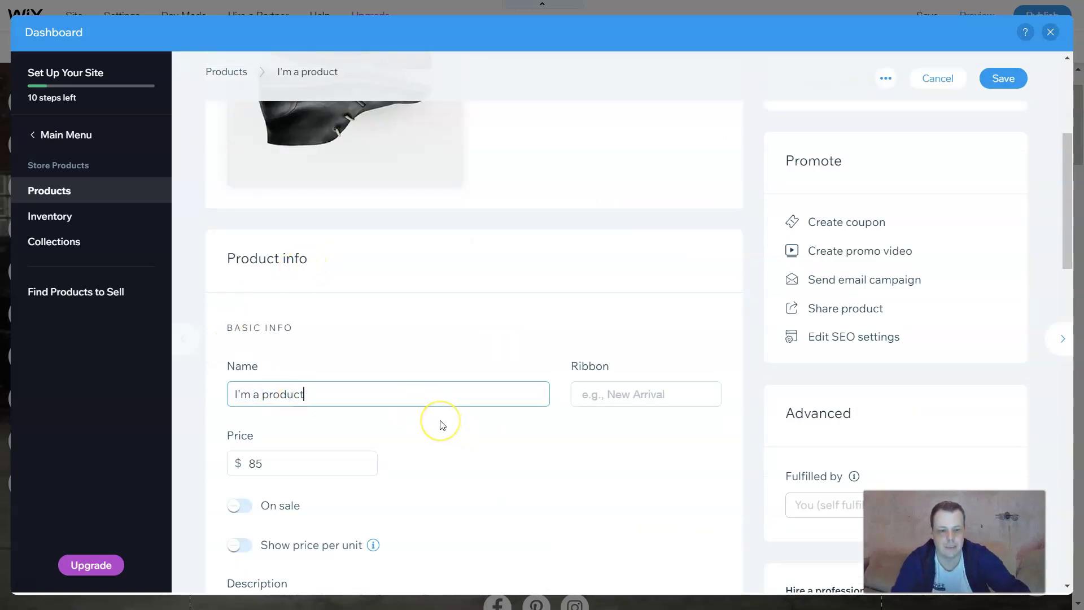
key(BackSpace)
key(BackSpace)
key(BackSpace)
key(BackSpace)
key(BackSpace)
key(BackSpace)
key(BackSpace)
key(BackSpace)
key(BackSpace)
key(BackSpace)
key(BackSpace)
key(BackSpace)
key(BackSpace)
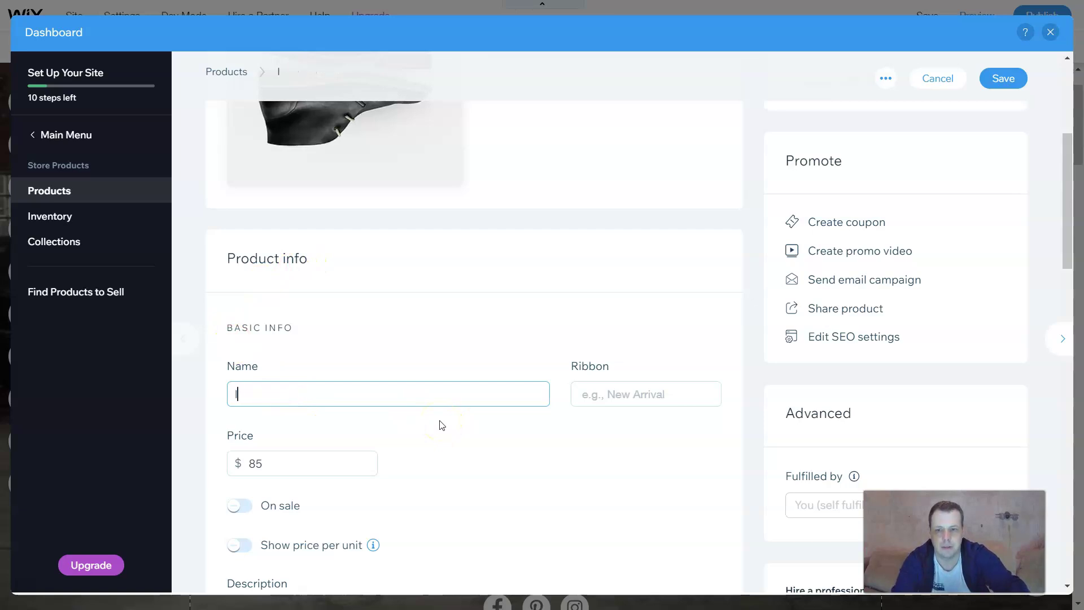
click(440, 421)
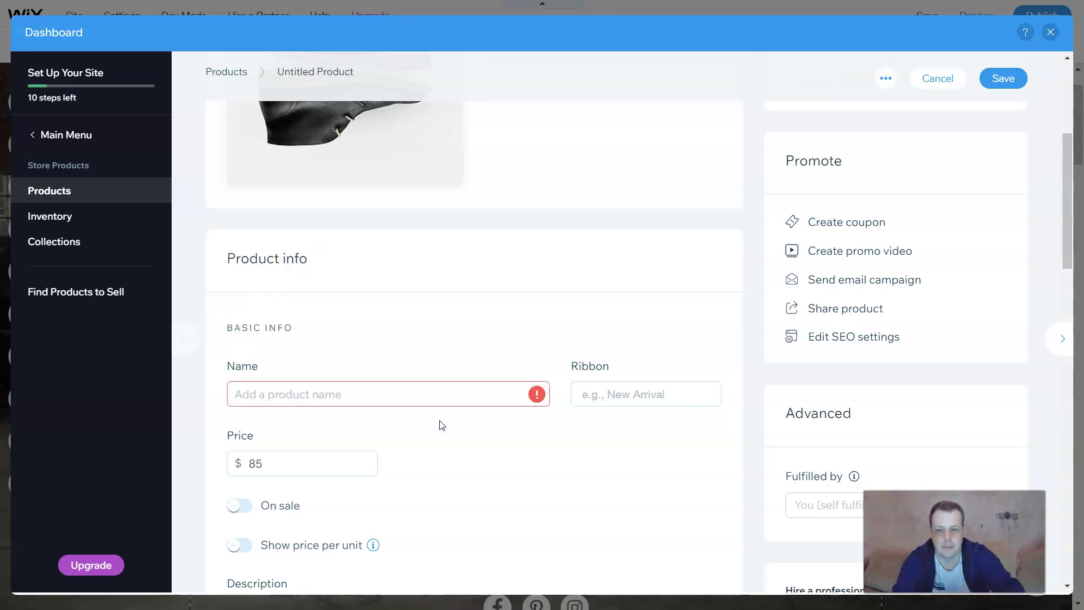
click(454, 401)
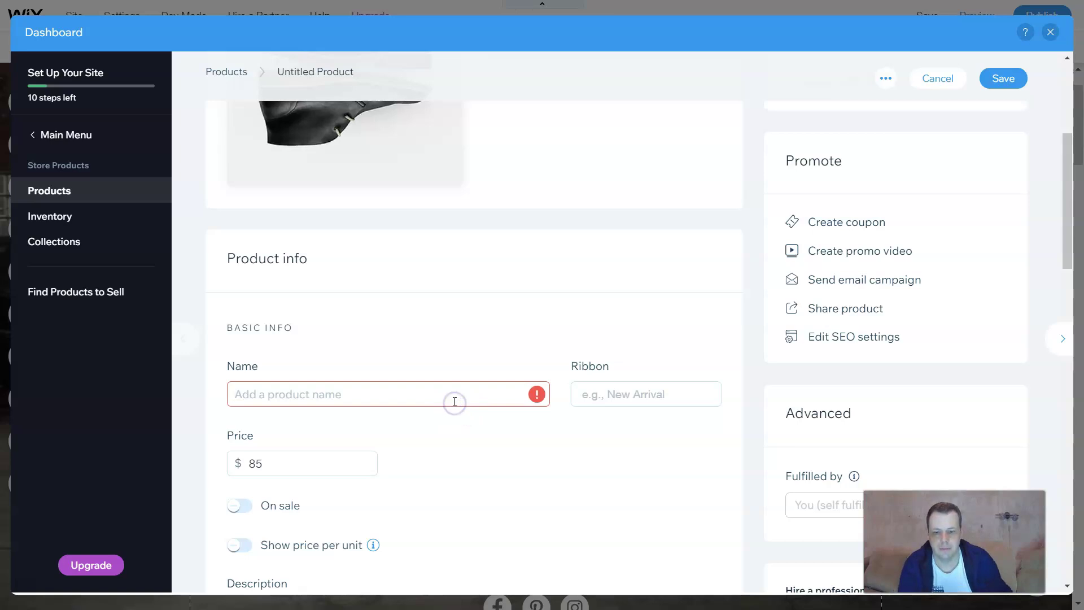
text(Hello)
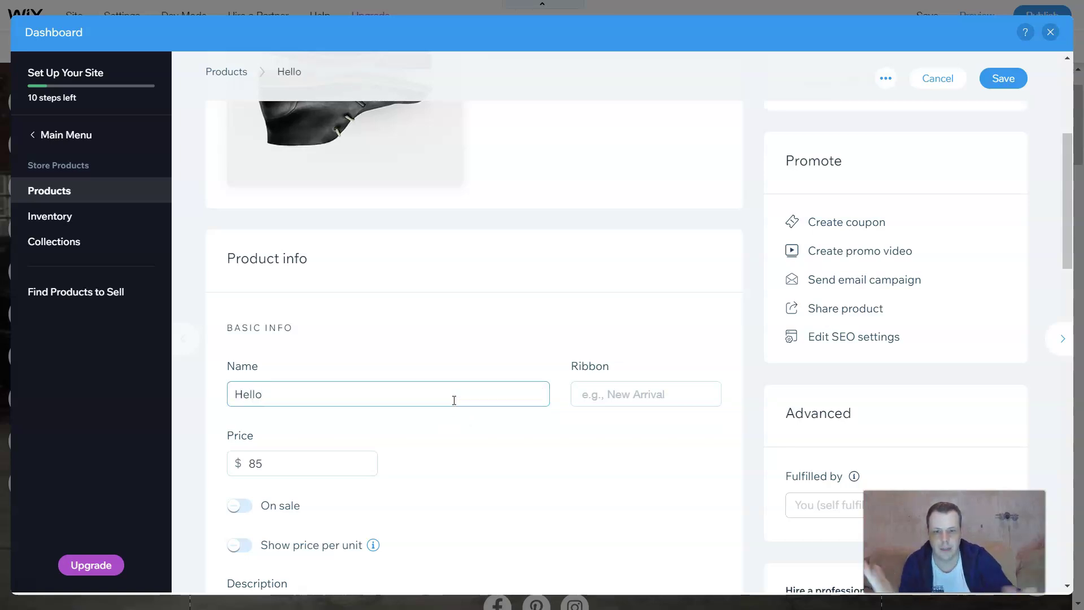
click(552, 459)
Step: Add the new ribbon "Speacial" to the product
click(628, 401)
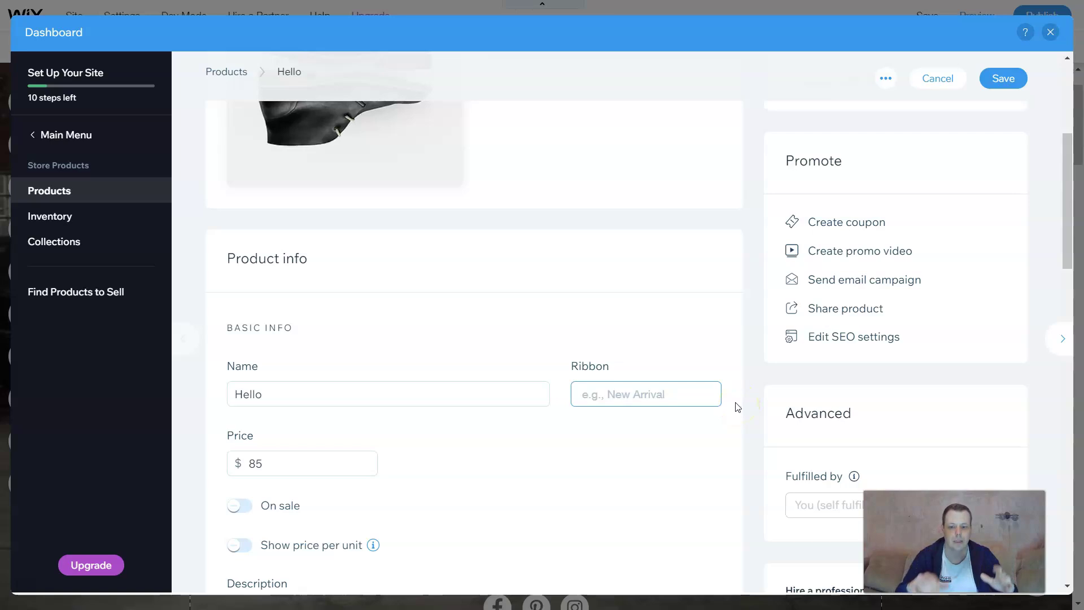
text(Specoal)
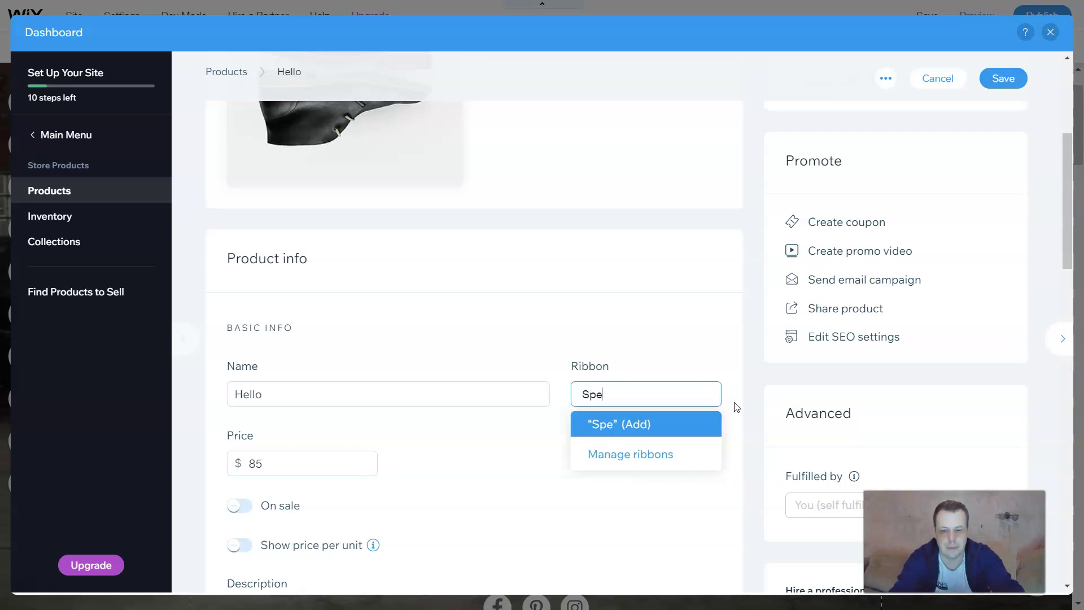
key(BackSpace)
key(BackSpace)
key(BackSpace)
key(BackSpace)
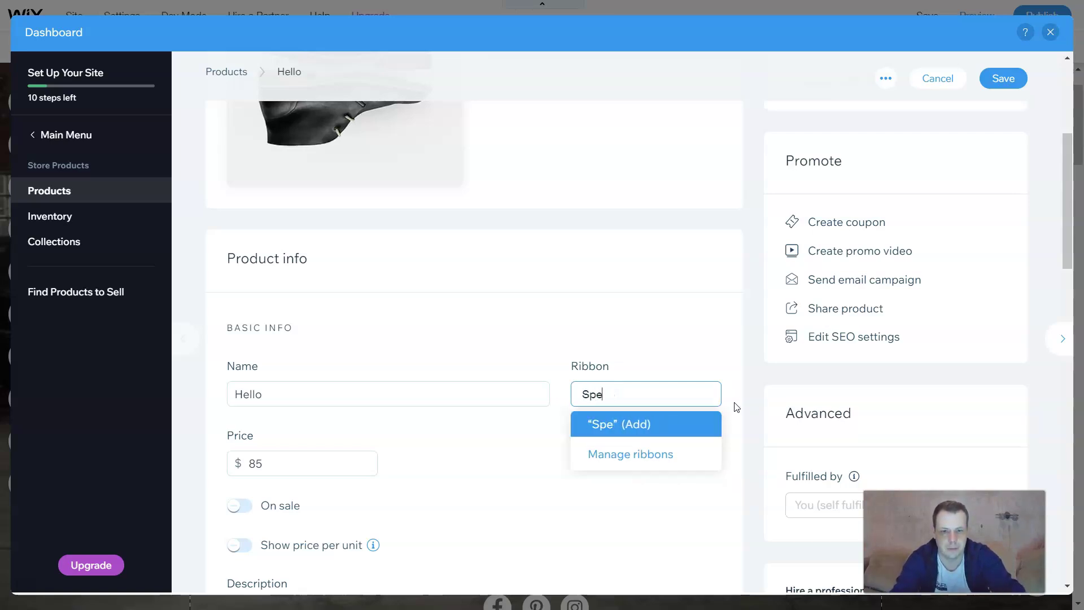
text(acial)
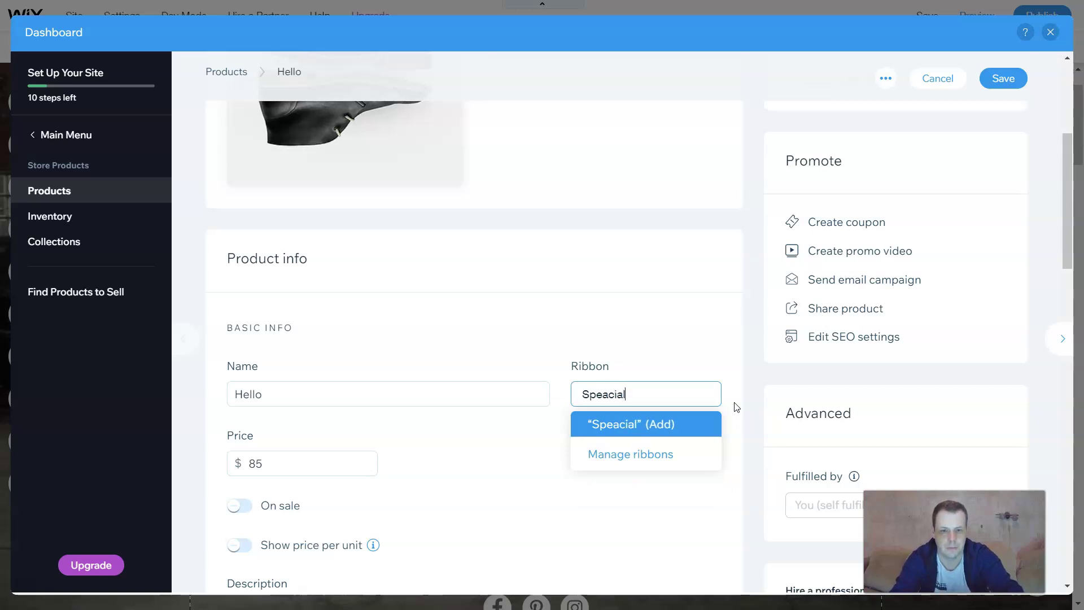
click(646, 424)
Step: Mark the product as on sale in its pricing details
click(306, 462)
scroll(407, 449, down, 1)
scroll(401, 446, down, 2)
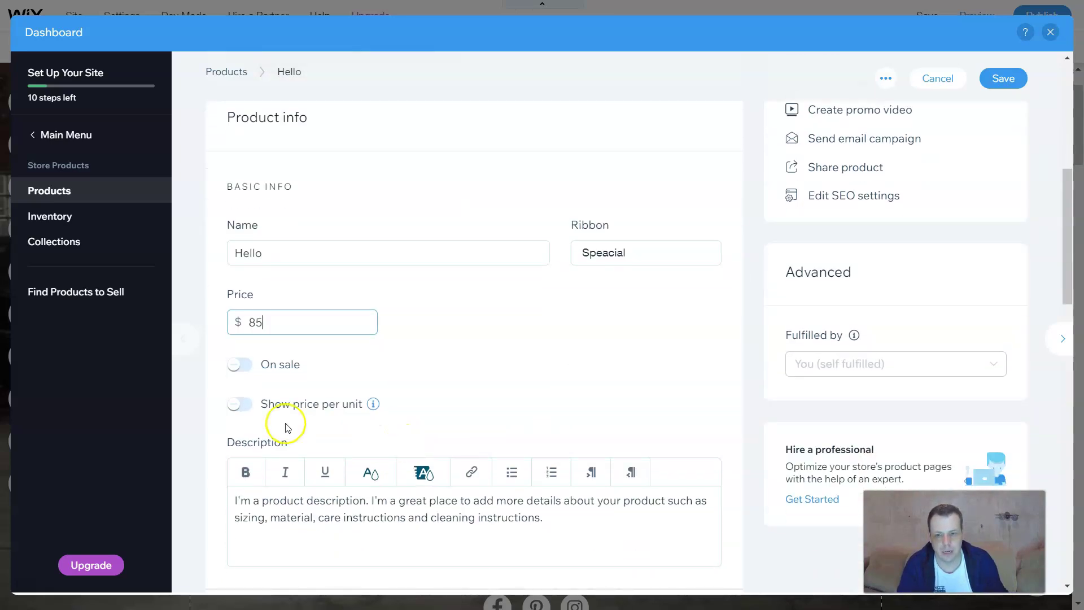
click(240, 364)
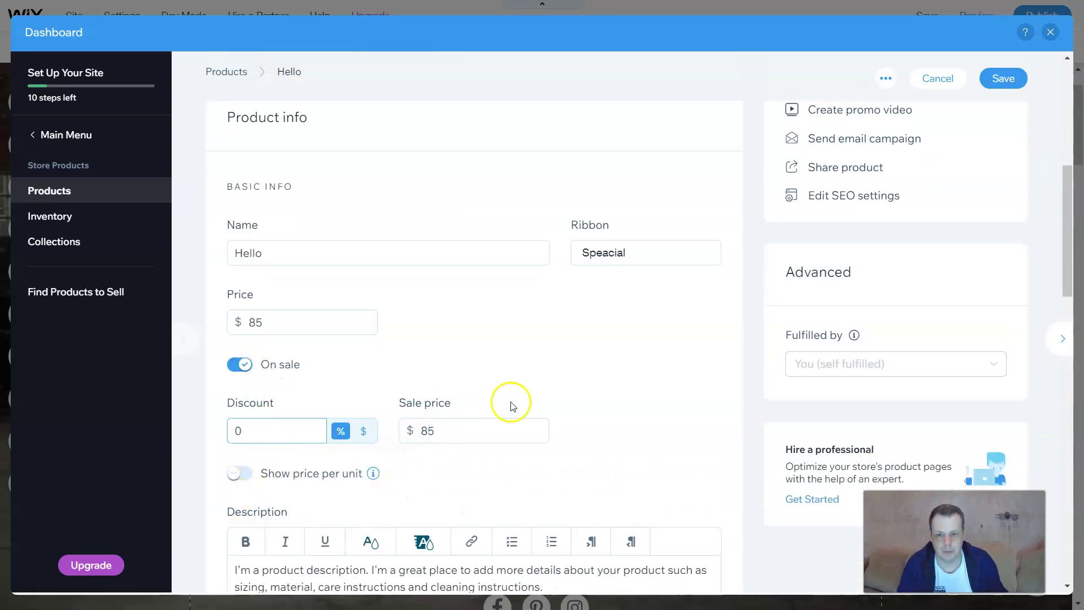
Step: Format the full text of the product description in italics
scroll(475, 406, down, 3)
click(249, 400)
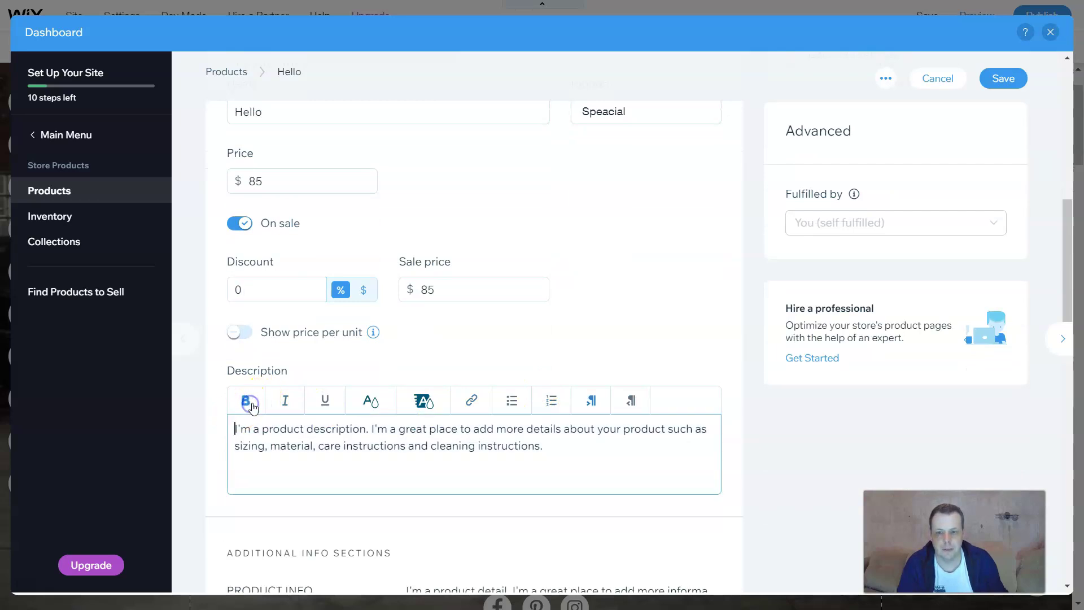
drag(557, 450, 160, 418)
click(228, 438)
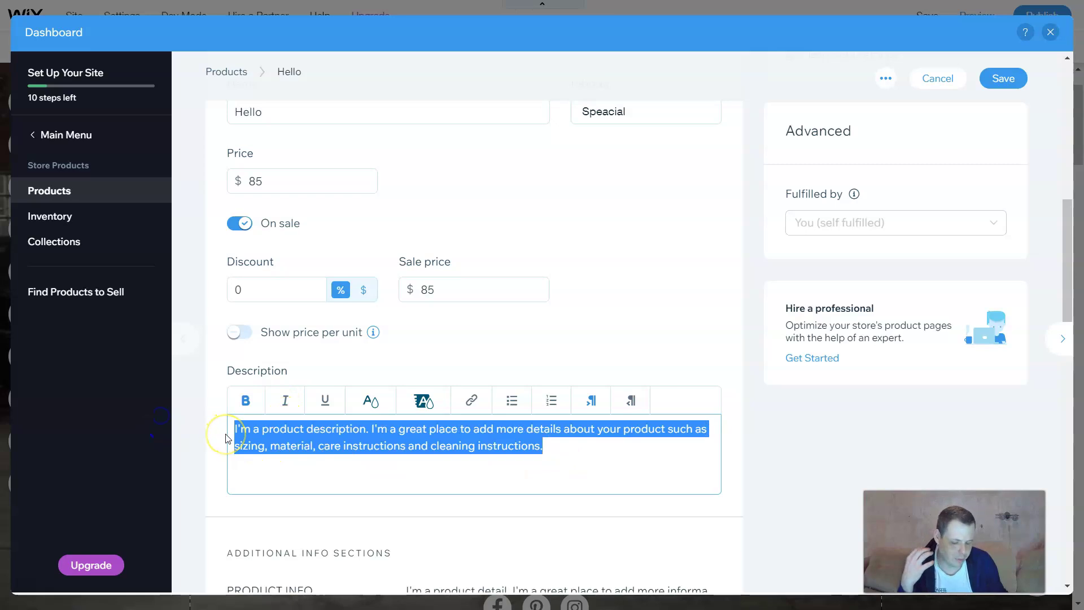
click(285, 400)
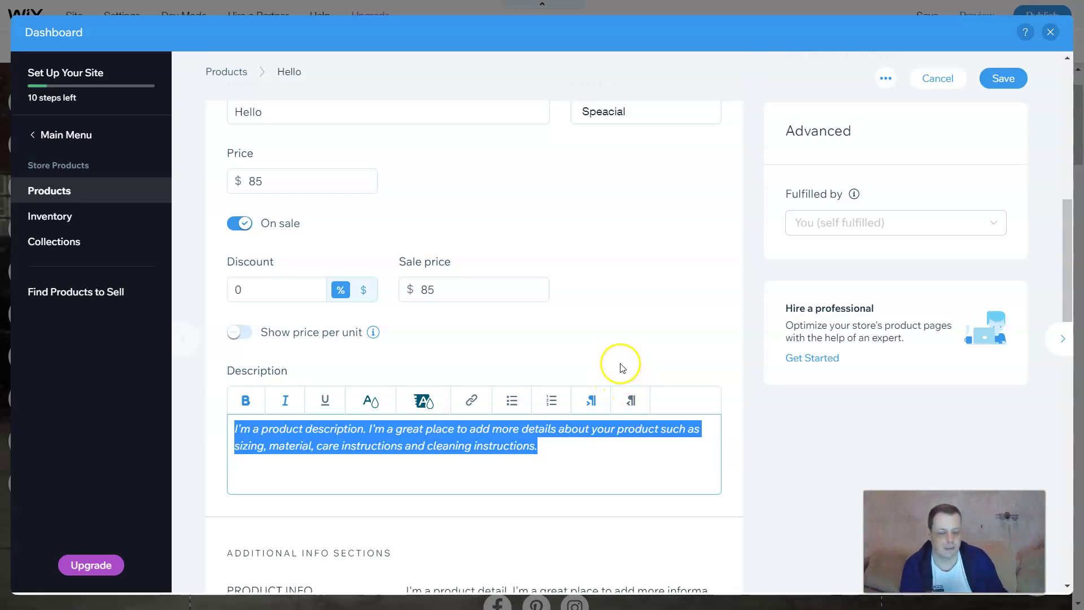
Step: Start a new additional info section titled "Buy Me" with the description "aksjfbkjsdbfkjsdbfjsdbfofweg"
scroll(574, 368, down, 4)
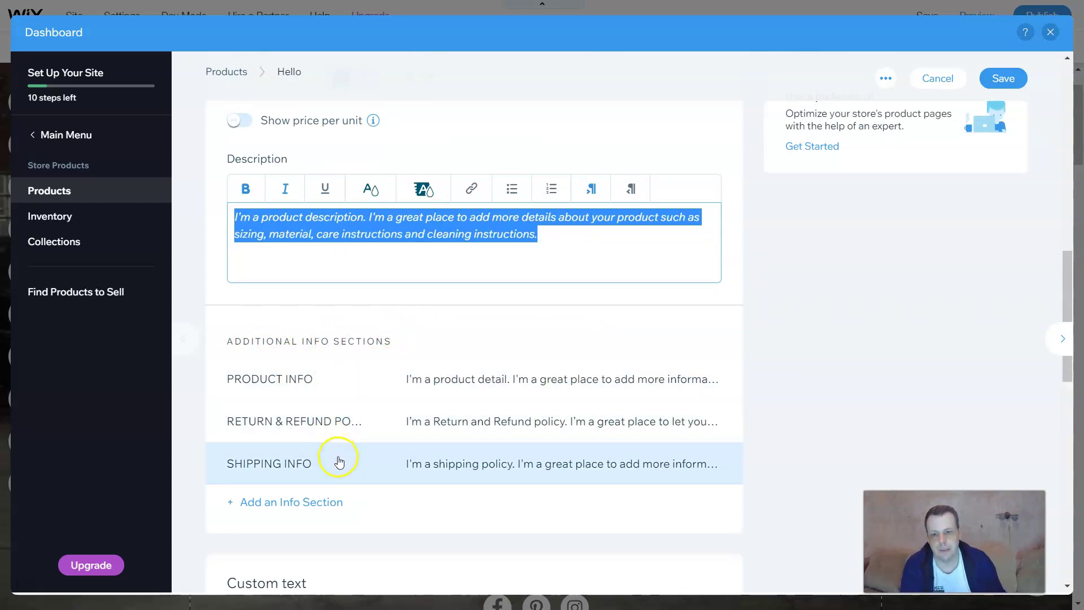
scroll(339, 461, down, 2)
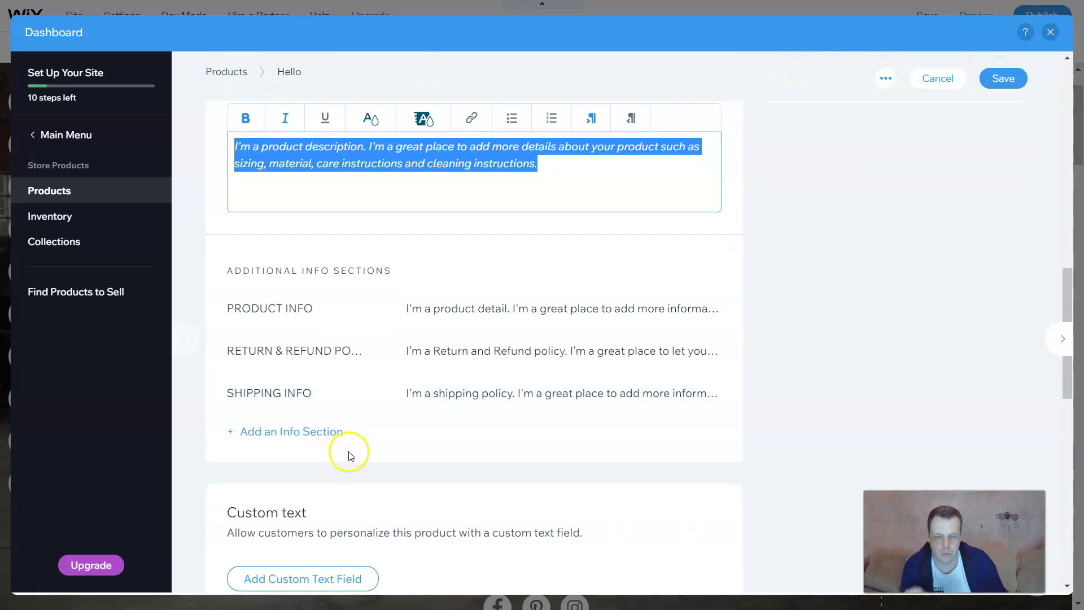
scroll(350, 455, down, 4)
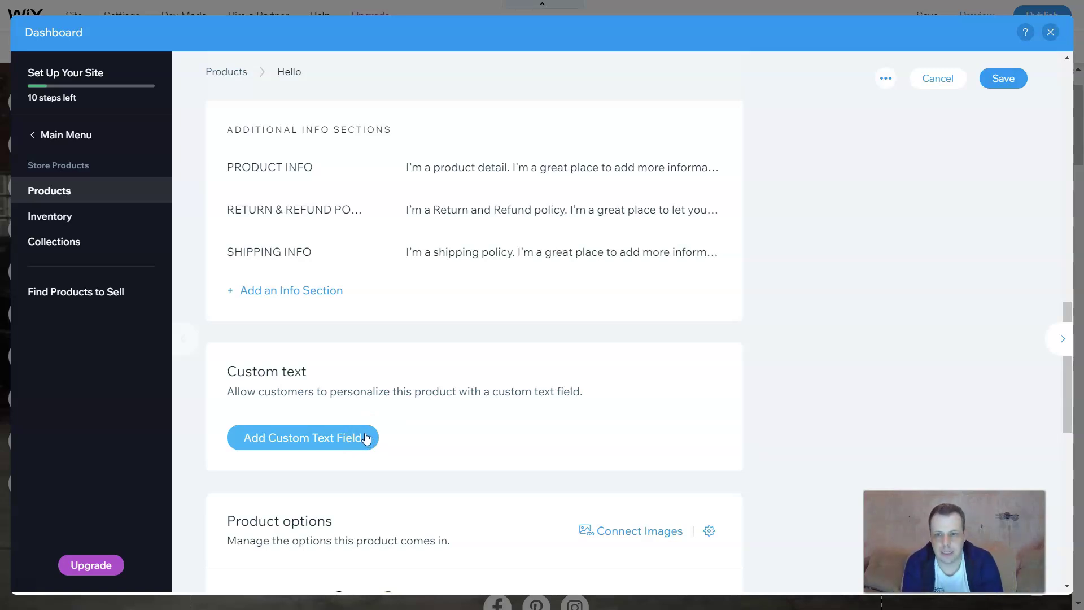
click(273, 290)
click(466, 237)
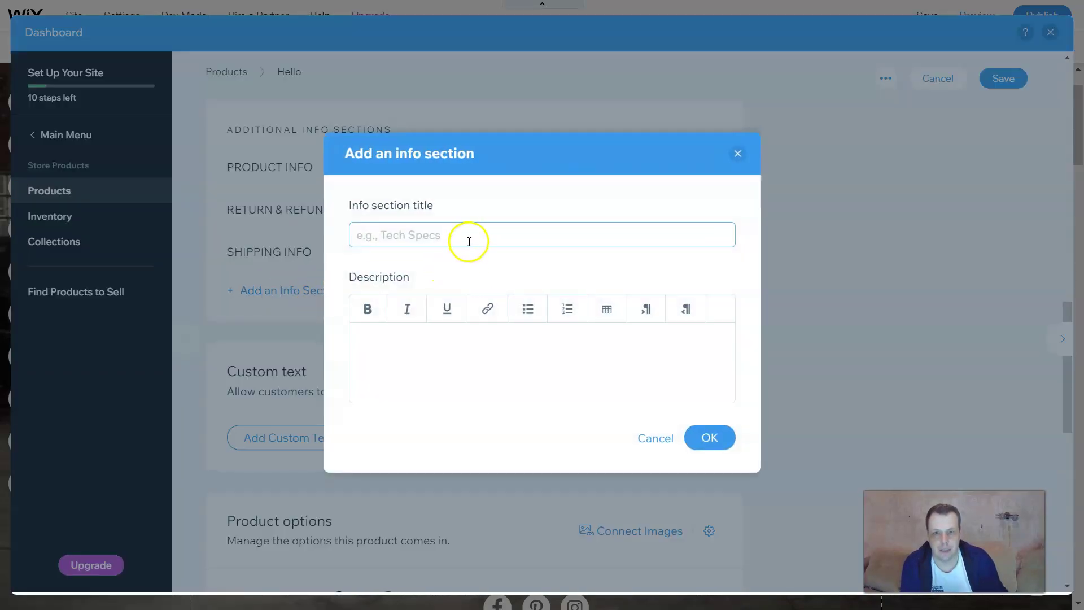
text(Buy Me)
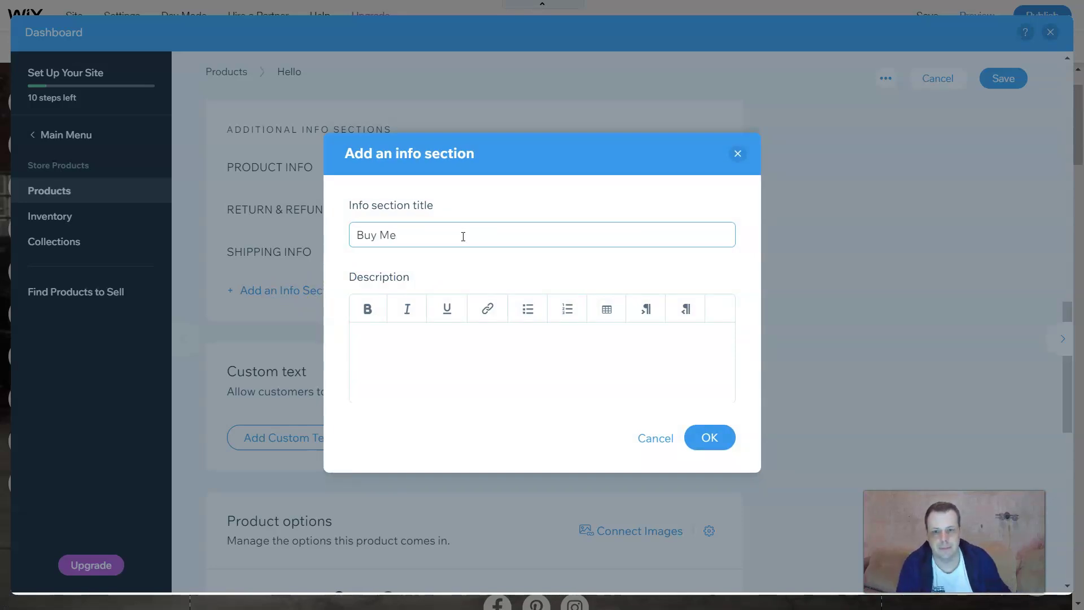
click(372, 342)
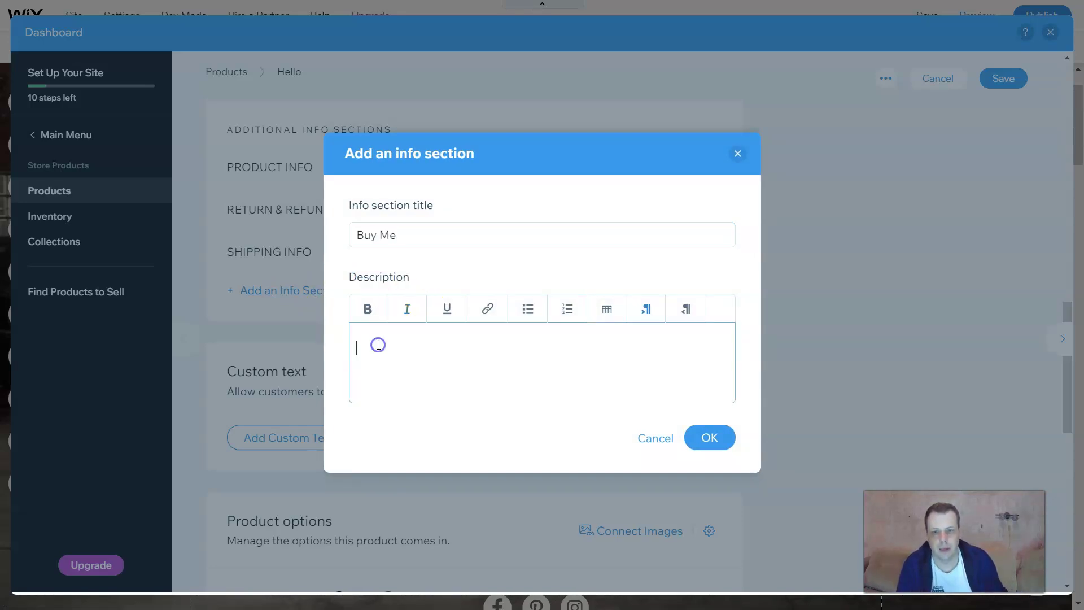
text(aksjfbkjsdbfkjsdbfjsdbfofweg)
Step: Make the new info section's description bold and italic, and add the section to the product
drag(571, 346, 130, 350)
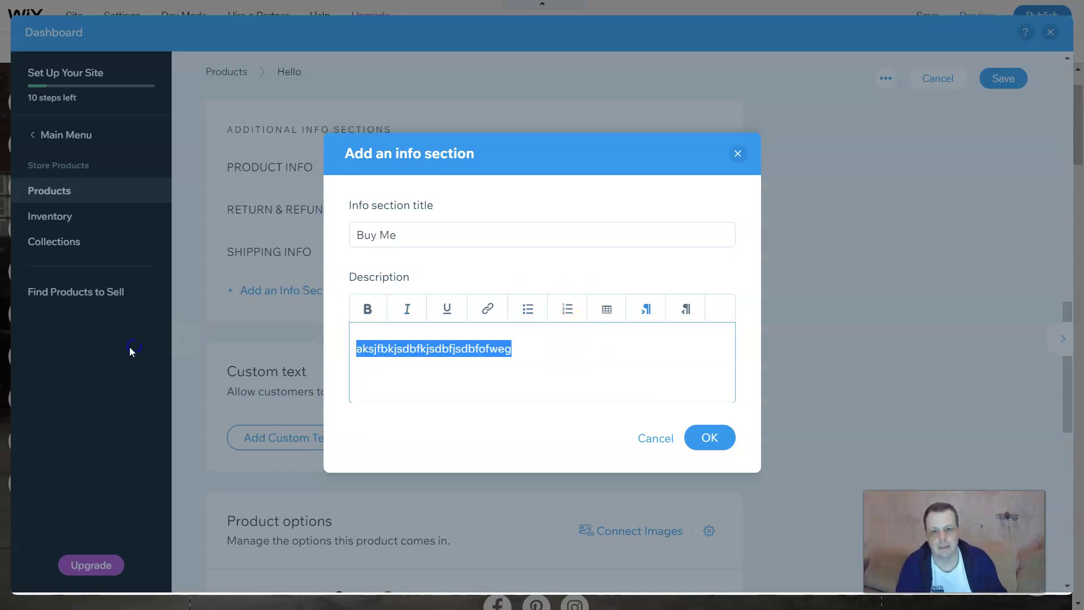
click(364, 310)
click(421, 315)
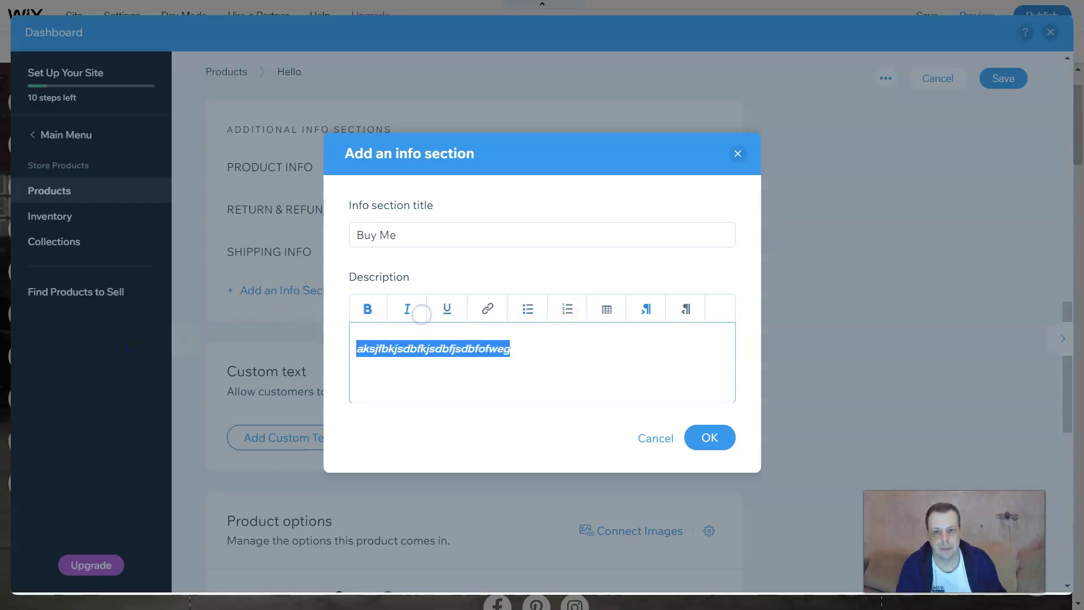
click(732, 440)
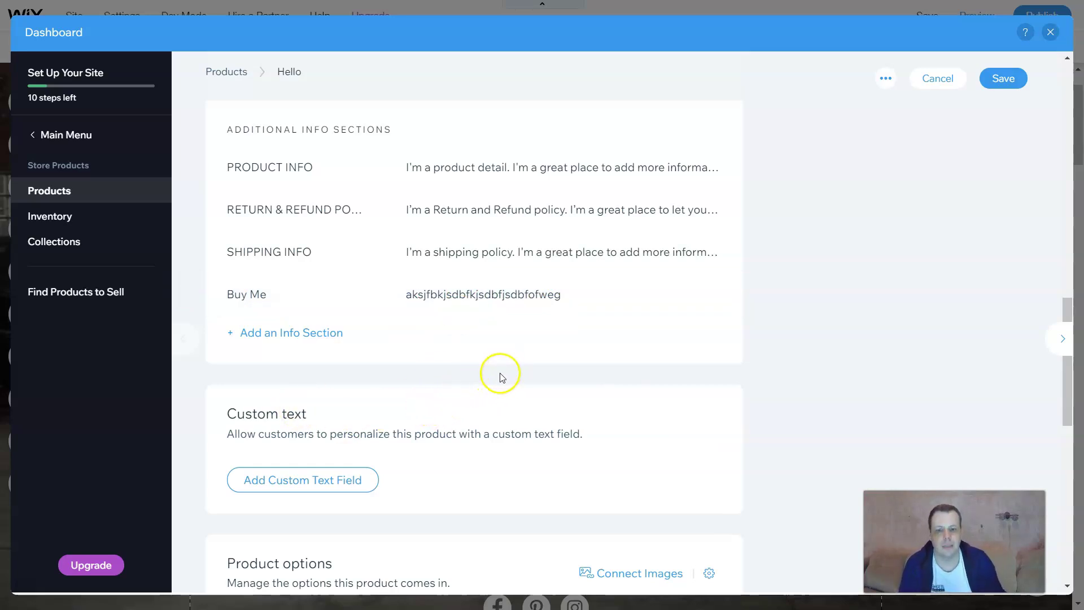
Step: Add a custom text field to the product and make it mandatory
click(377, 477)
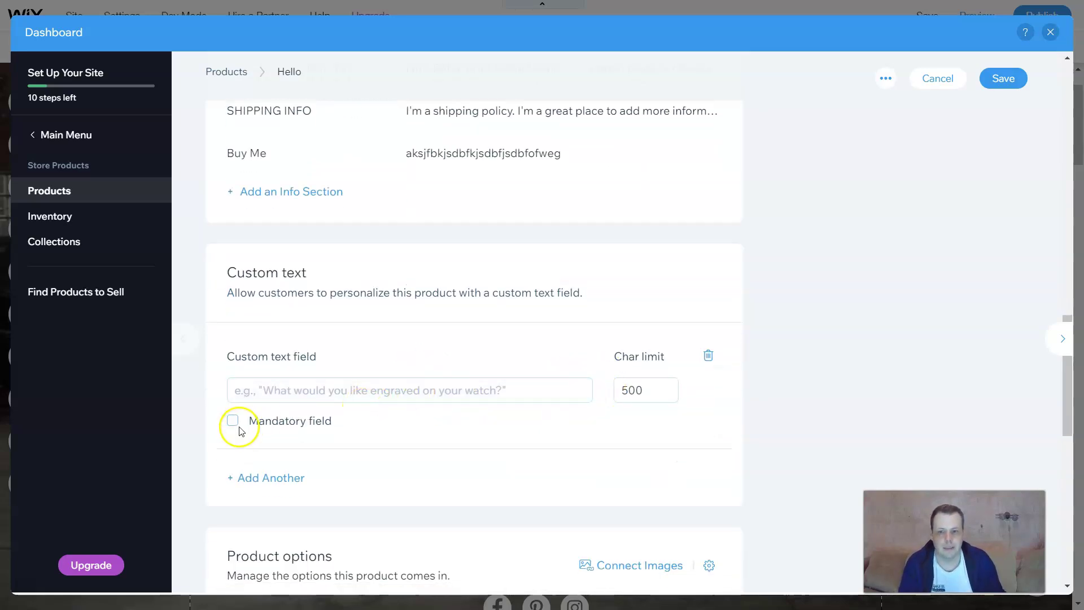
click(232, 420)
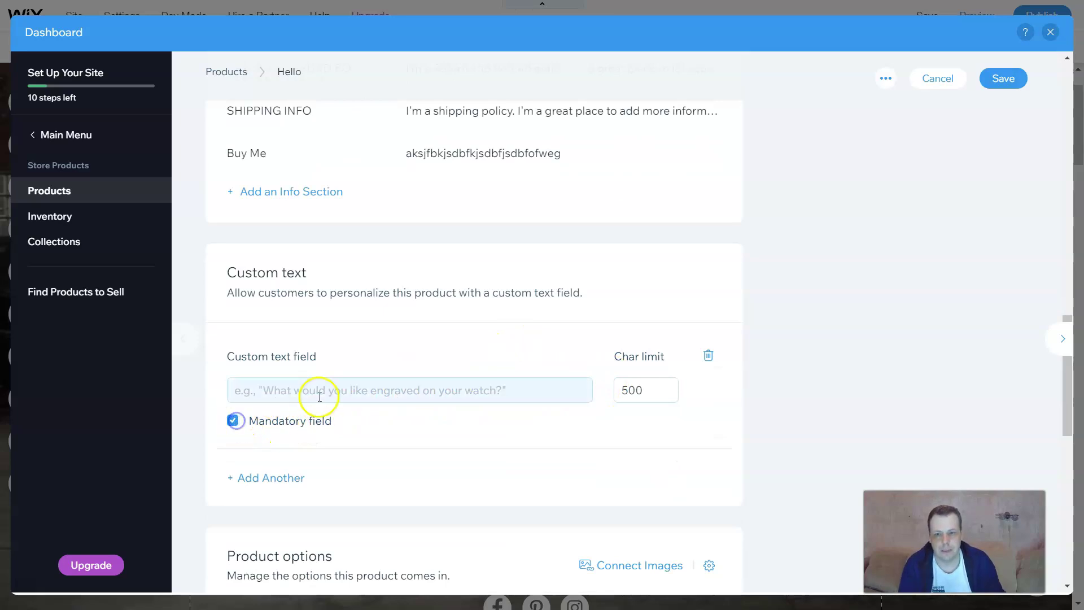
Step: Enable pricing and inventory management for variants and apply a $40 extra charge to the Black variant
scroll(426, 363, down, 1)
scroll(449, 378, down, 3)
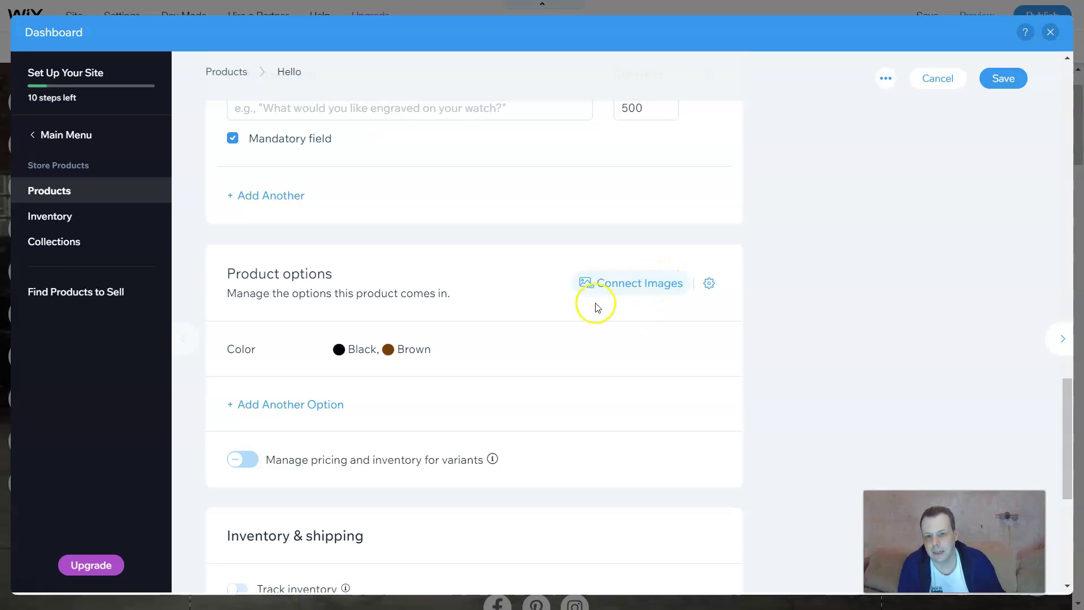
scroll(570, 361, down, 1)
click(253, 390)
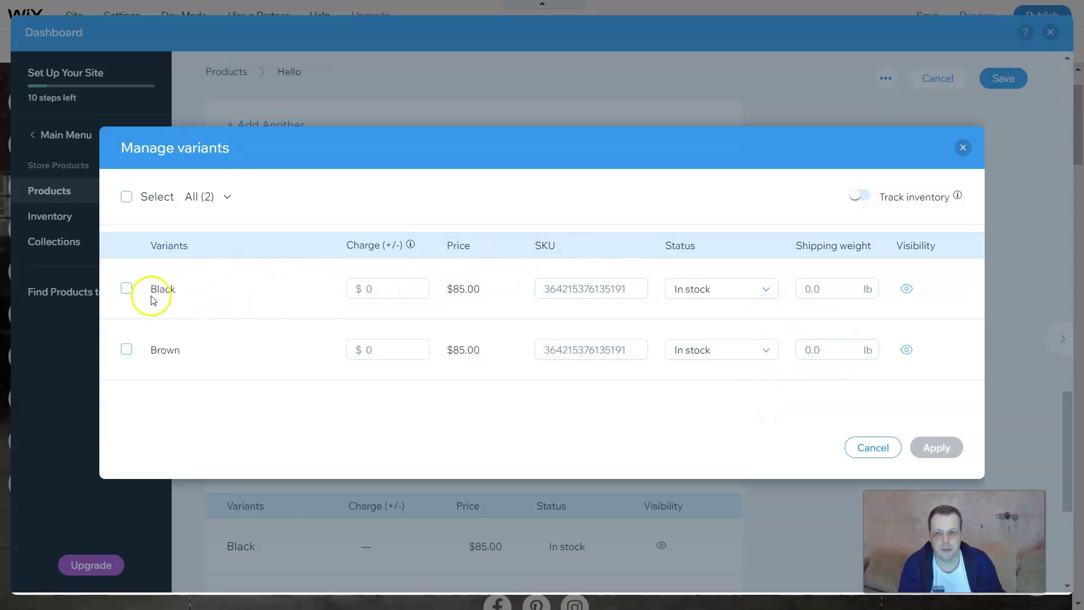
click(492, 293)
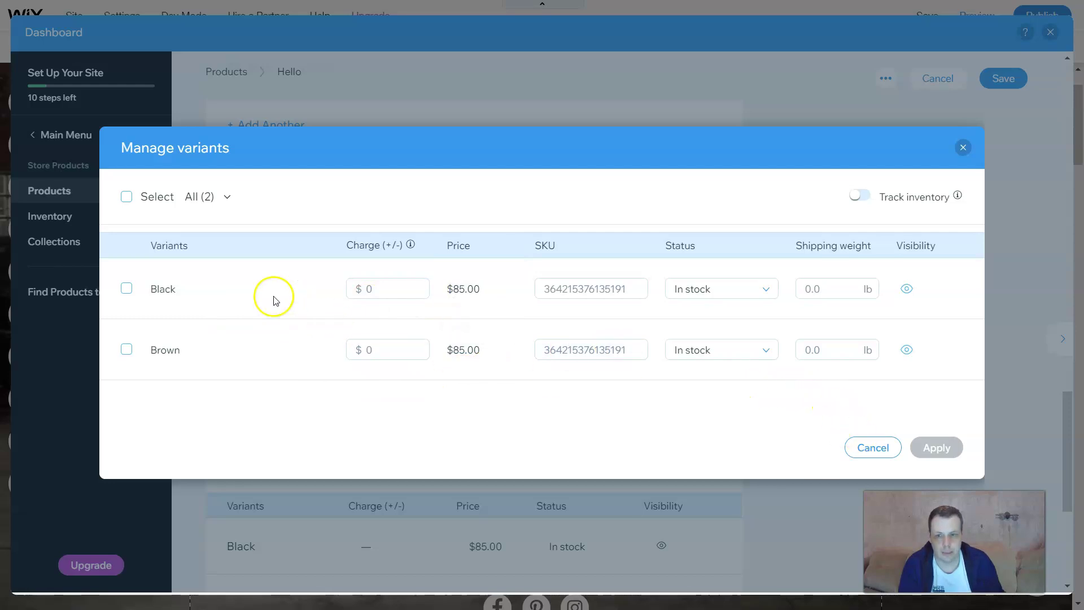
click(126, 288)
click(370, 288)
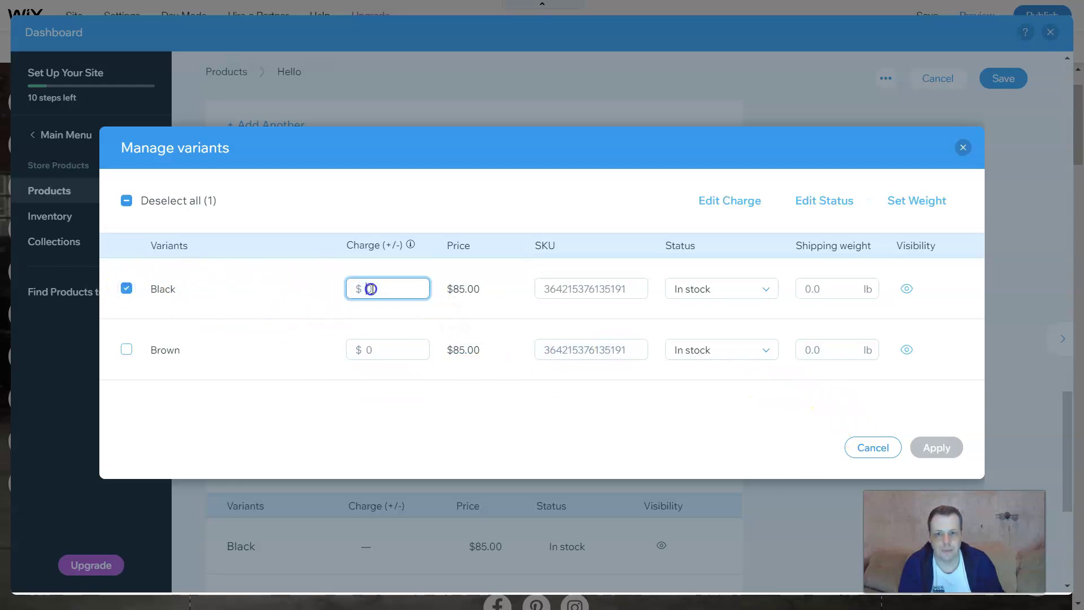
click(376, 290)
text(4)
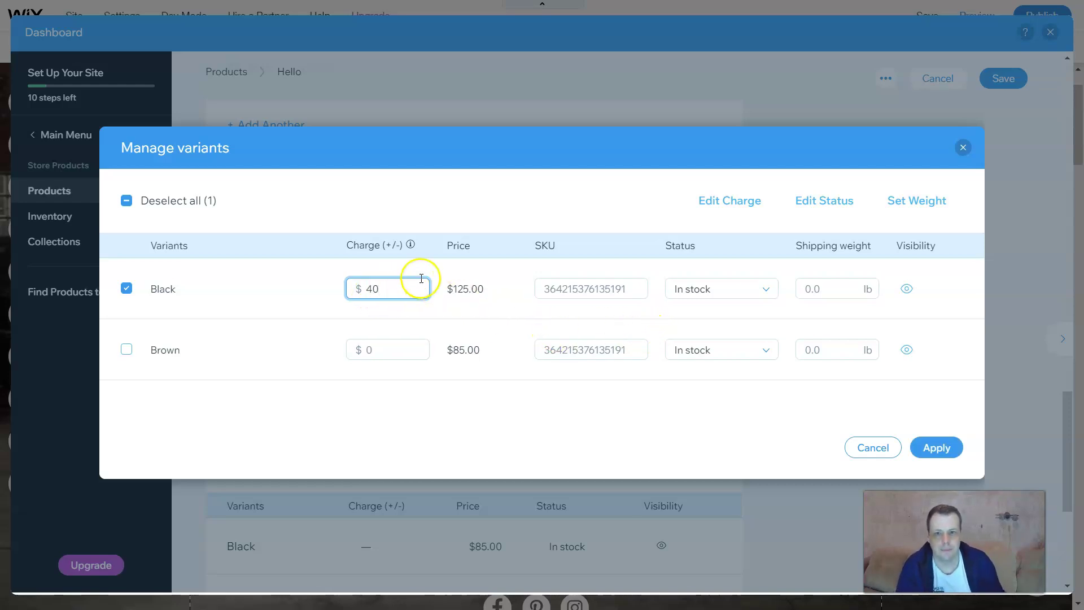
click(579, 414)
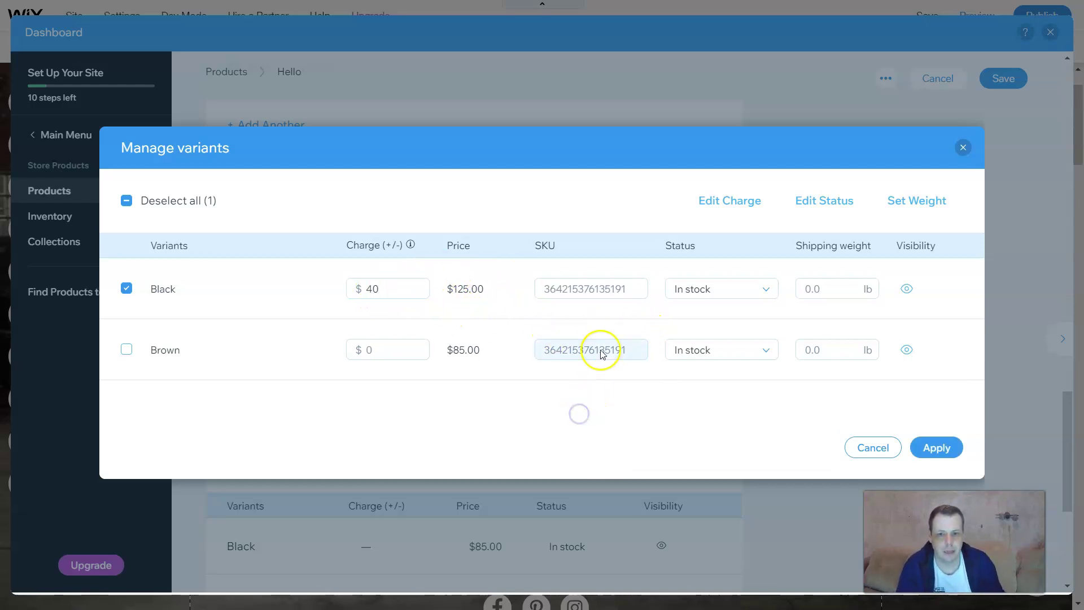
click(934, 449)
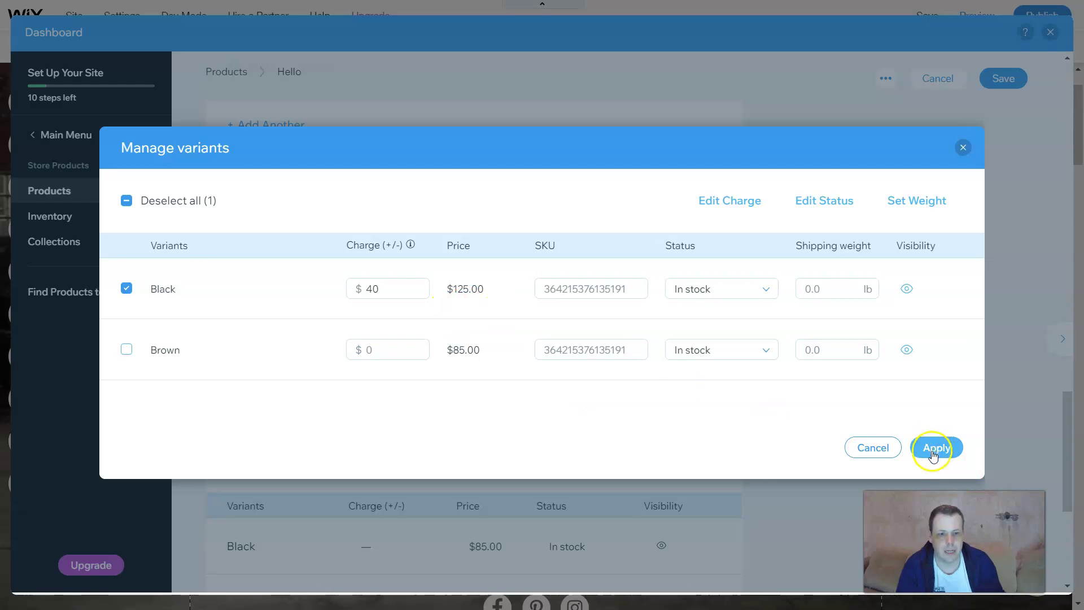
Step: Try to switch to the store inventory, choosing to save the product changes before moving on
scroll(601, 375, down, 1)
scroll(601, 375, down, 2)
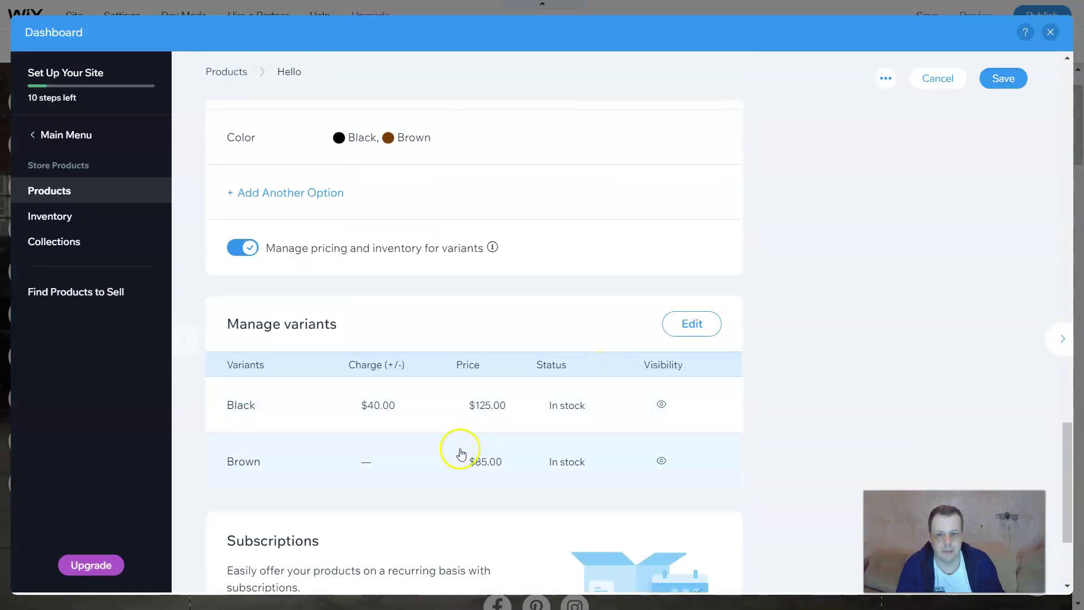
scroll(672, 302, down, 3)
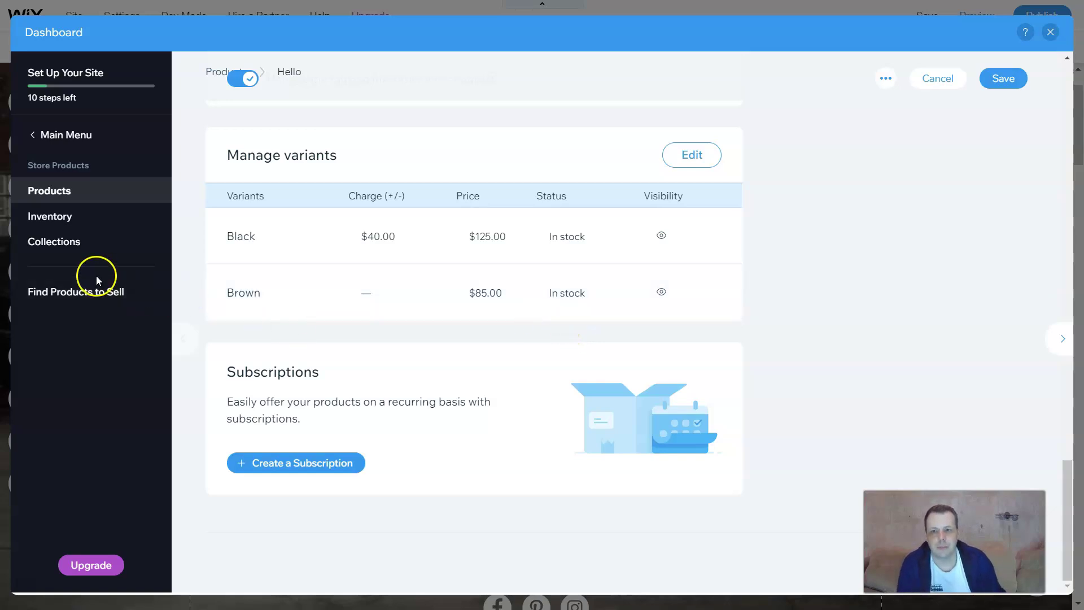
click(90, 216)
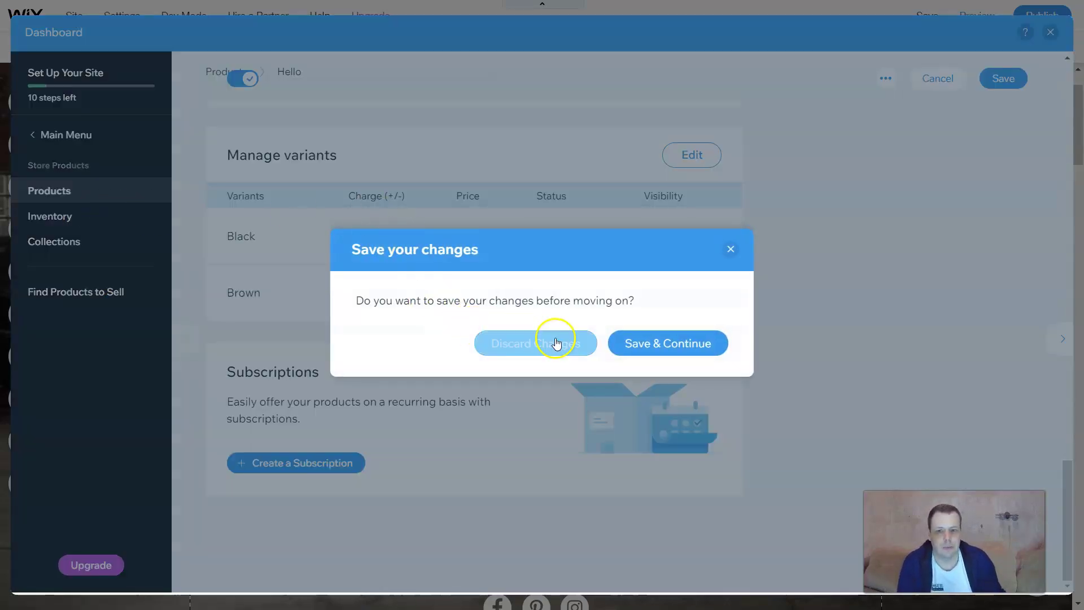
click(650, 343)
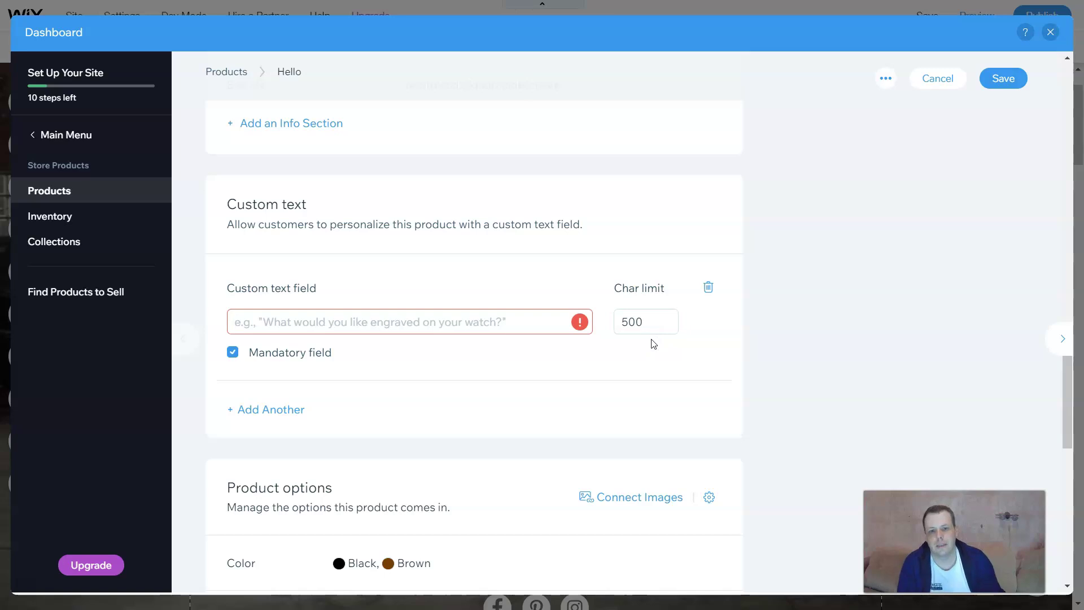
Step: Enter "hi" as the custom text field's title and save the product
click(457, 316)
text(hi)
click(1001, 79)
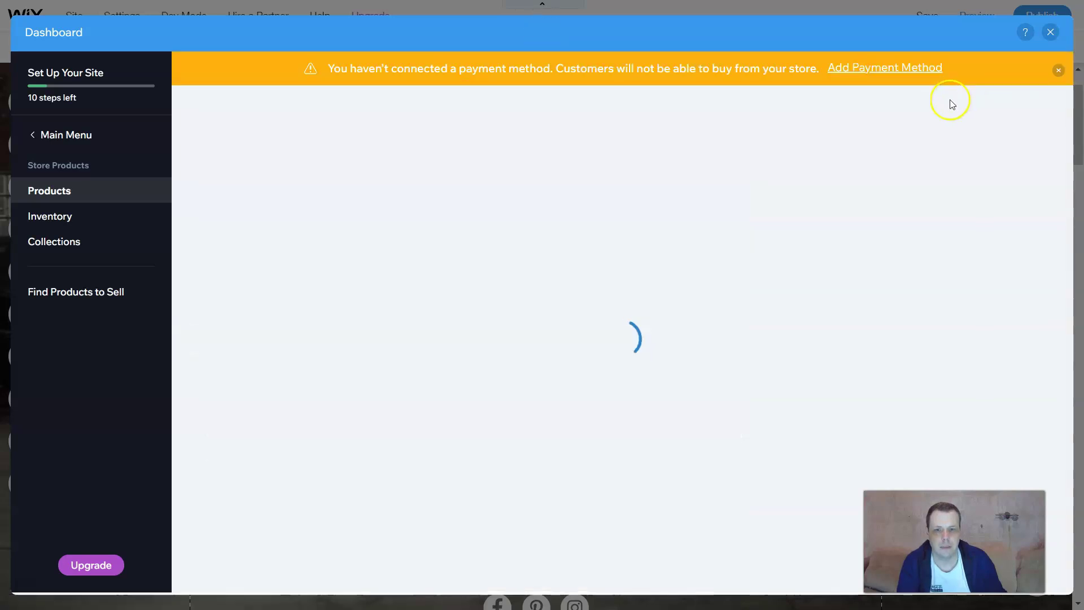
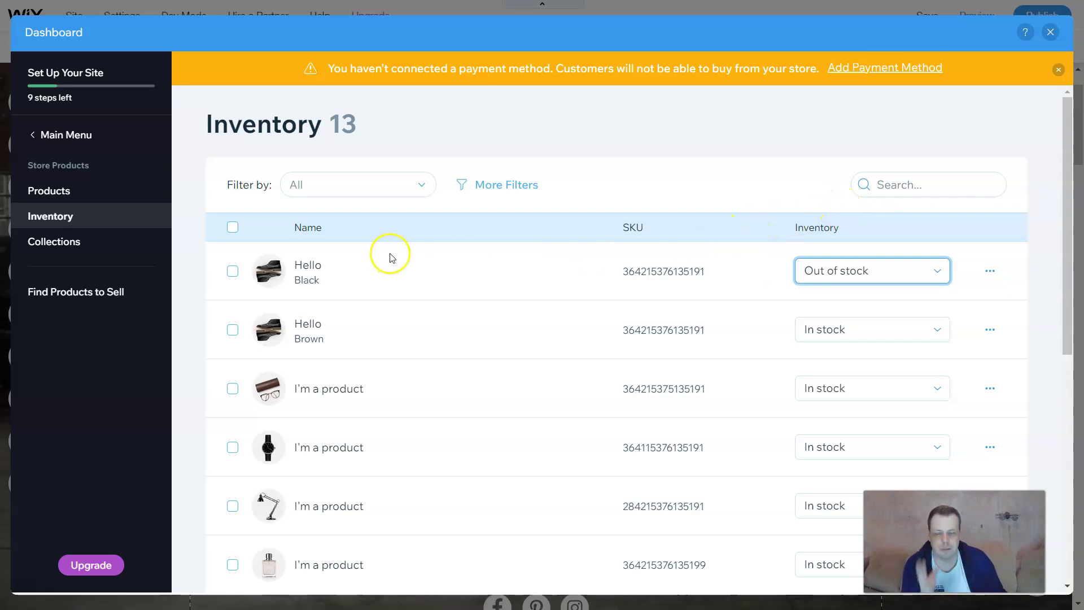
Step: Review the dropshipping and print-on-demand suppliers and the store's collections, and close the dashboard
click(73, 289)
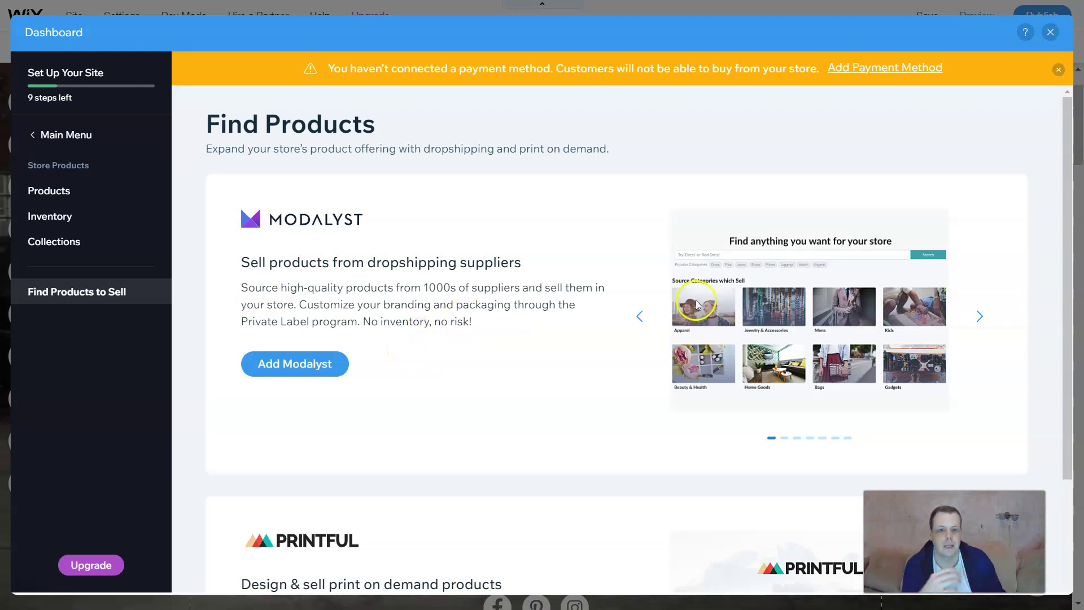
scroll(667, 334, down, 2)
scroll(616, 339, down, 2)
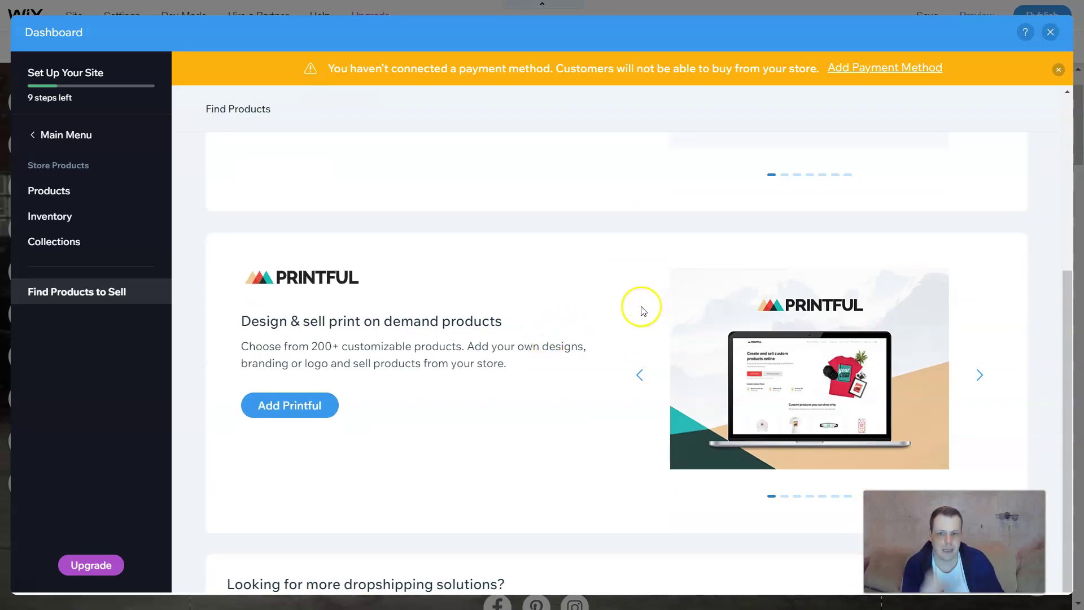
scroll(665, 286, up, 5)
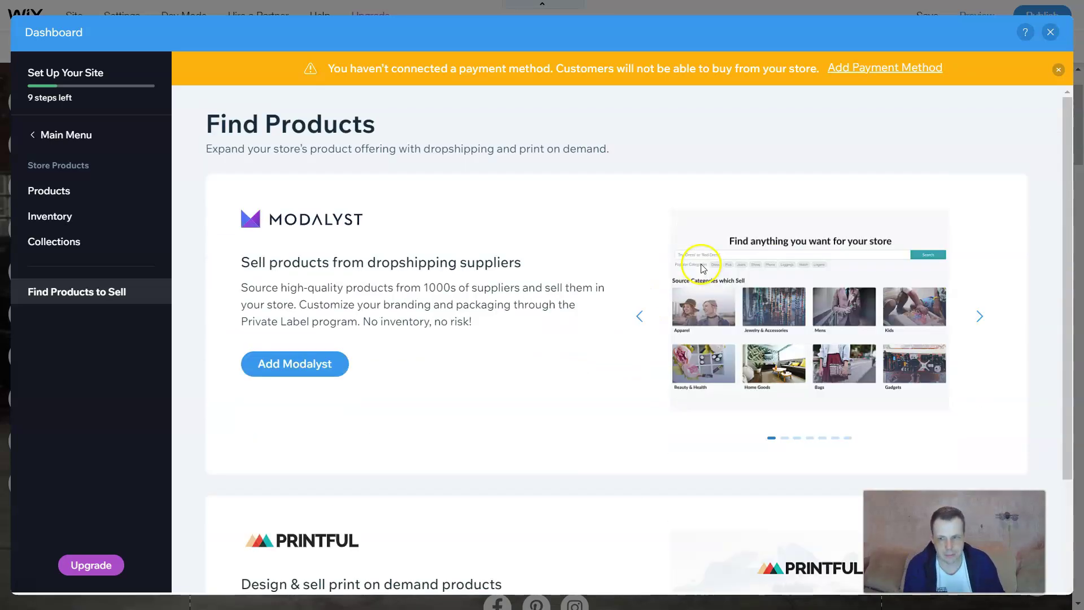
click(73, 252)
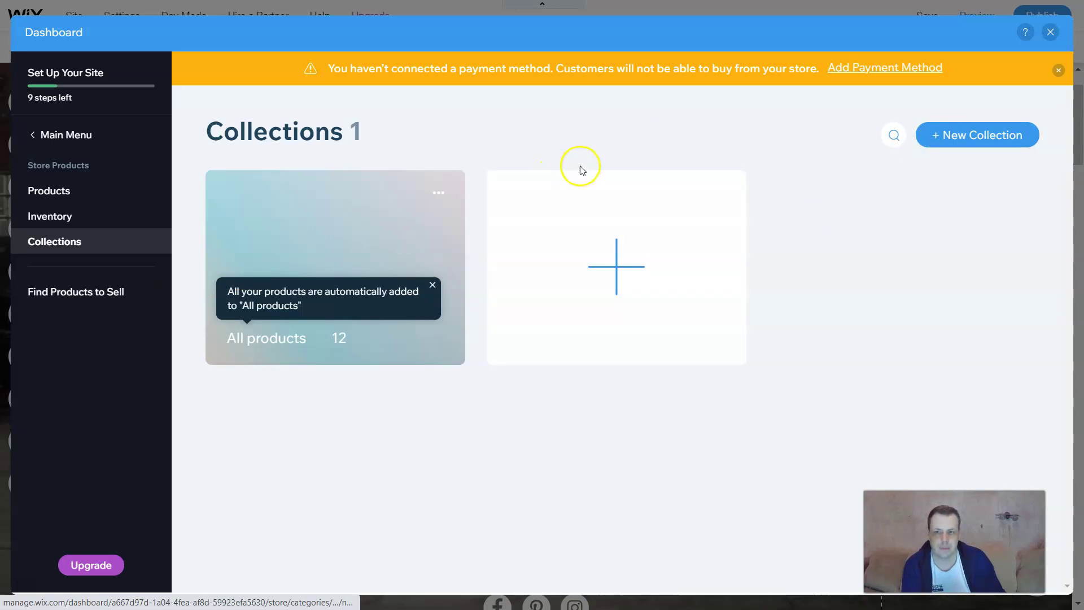
click(1050, 34)
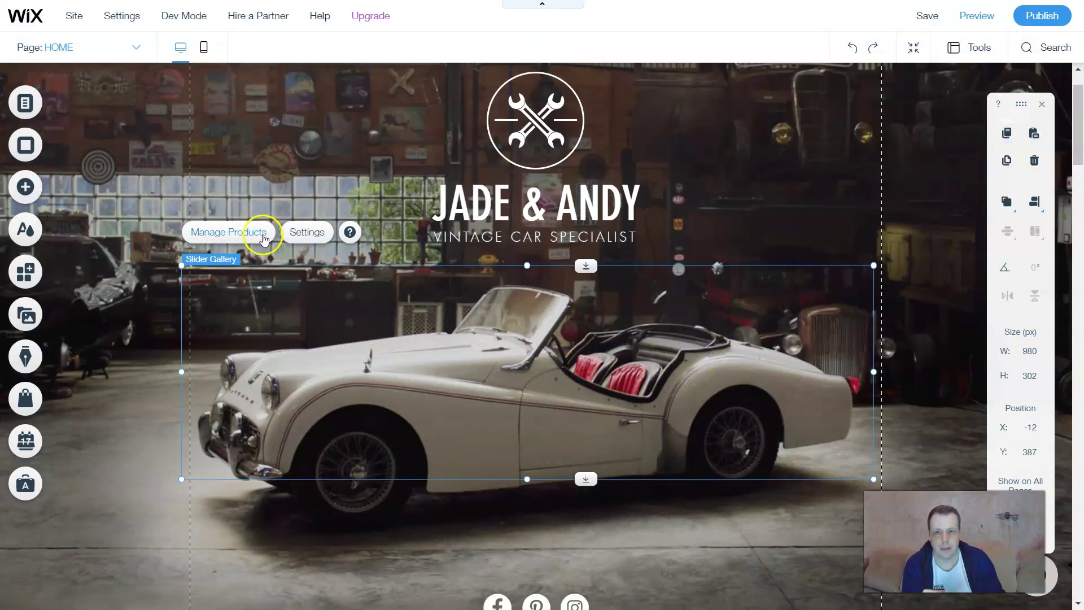
Step: Set the slider gallery's product display style to the layout with centered details below the image, trying the other styles first
click(302, 234)
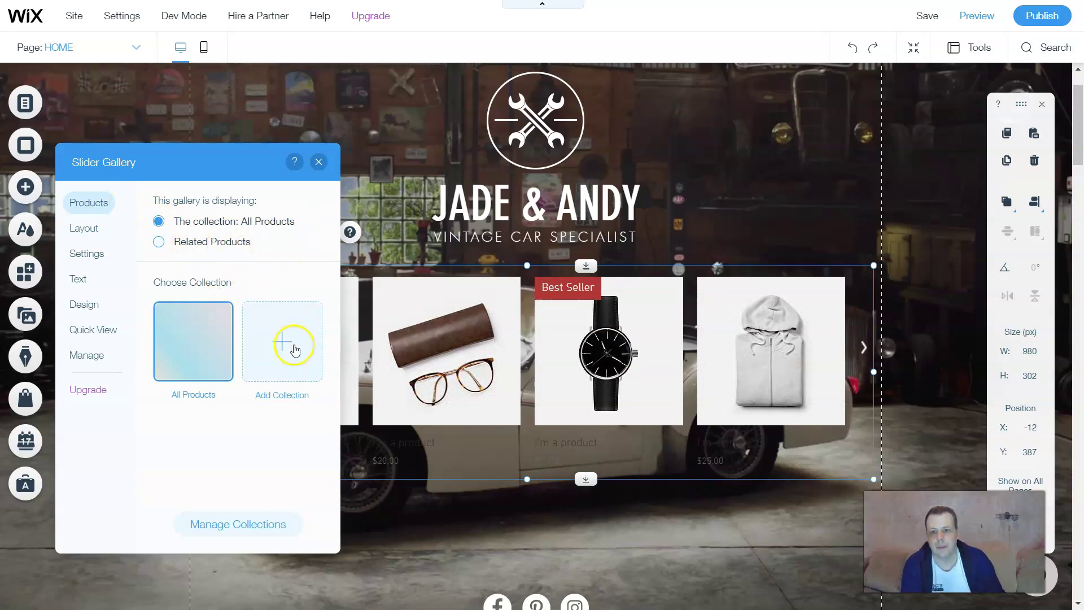
click(84, 228)
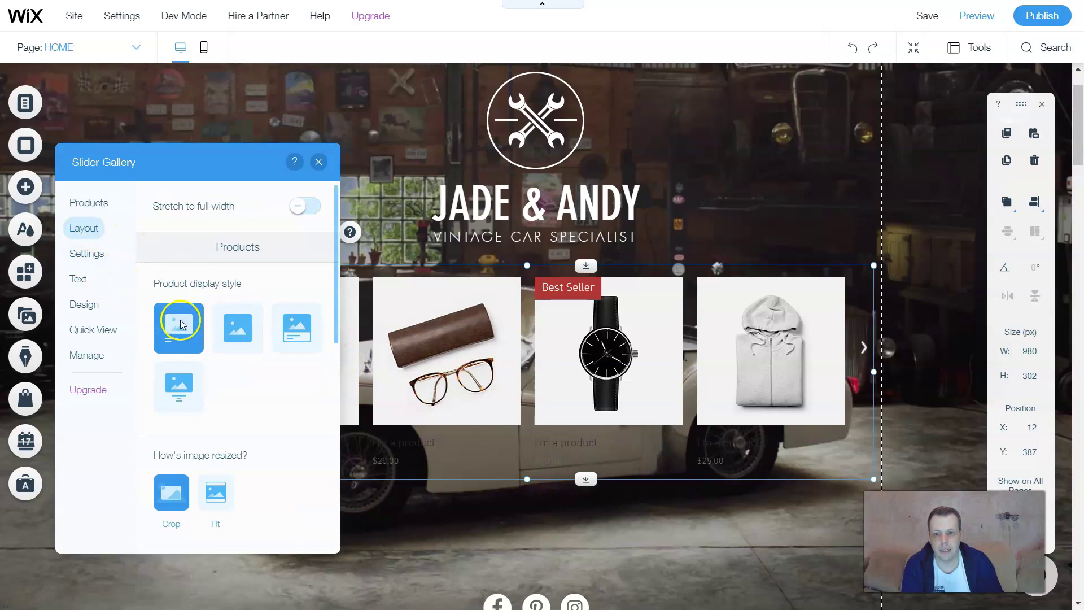
click(234, 324)
click(295, 327)
click(179, 384)
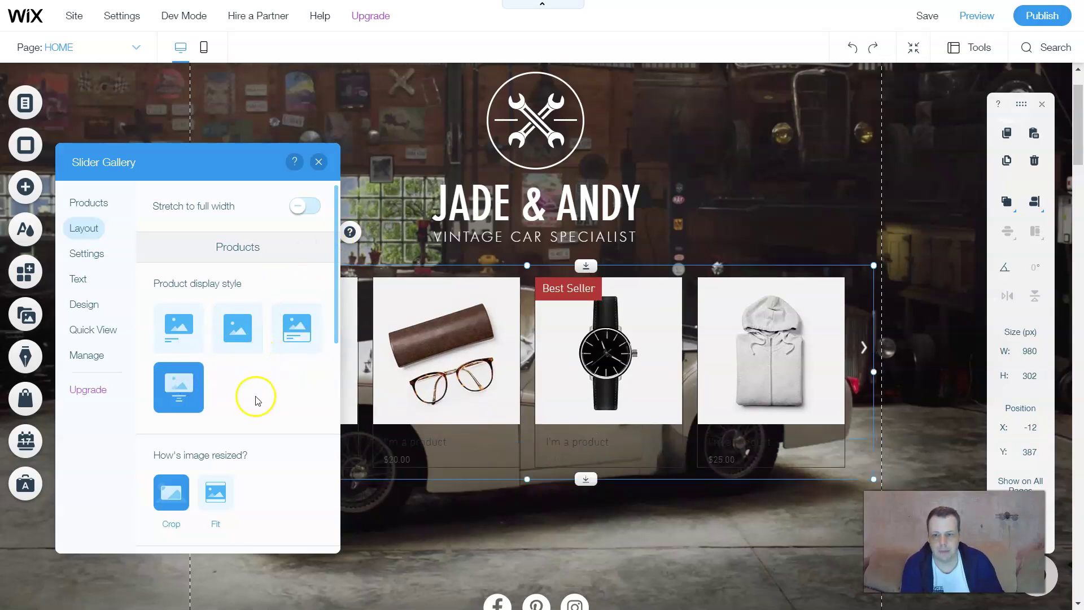
Step: Set the slider gallery's image ratio to 2:3, trying 16:9, 3:2, 4:3 and 3:4 first
scroll(255, 395, down, 3)
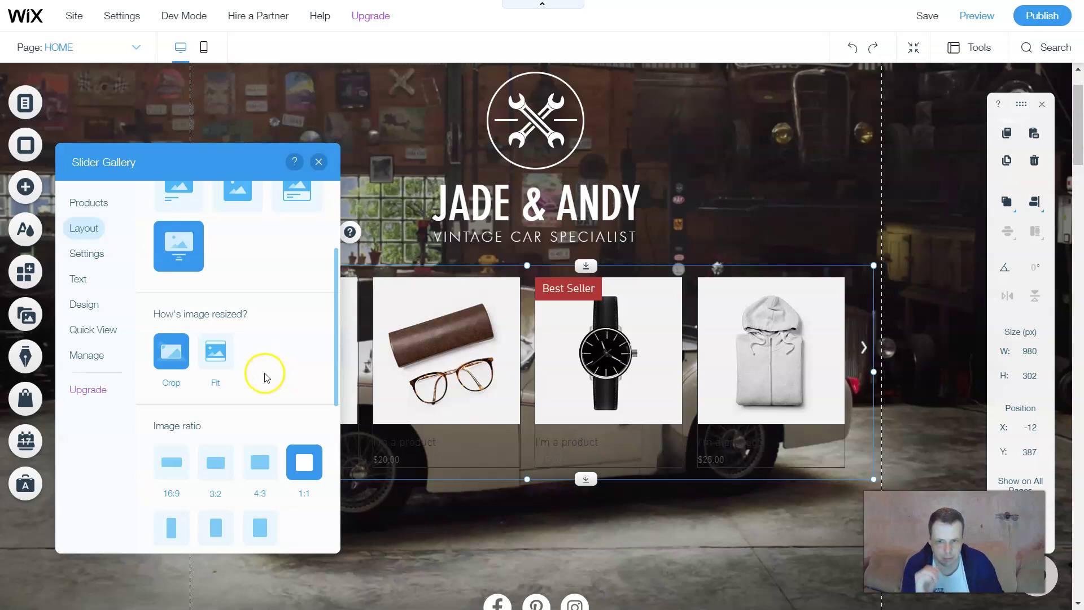
scroll(186, 463, down, 3)
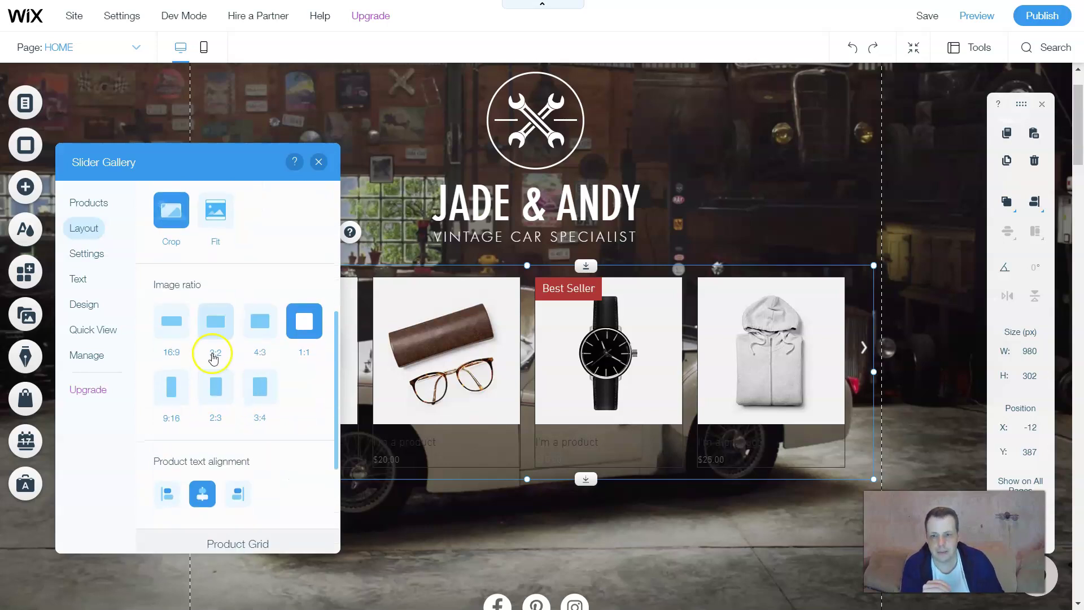
click(171, 320)
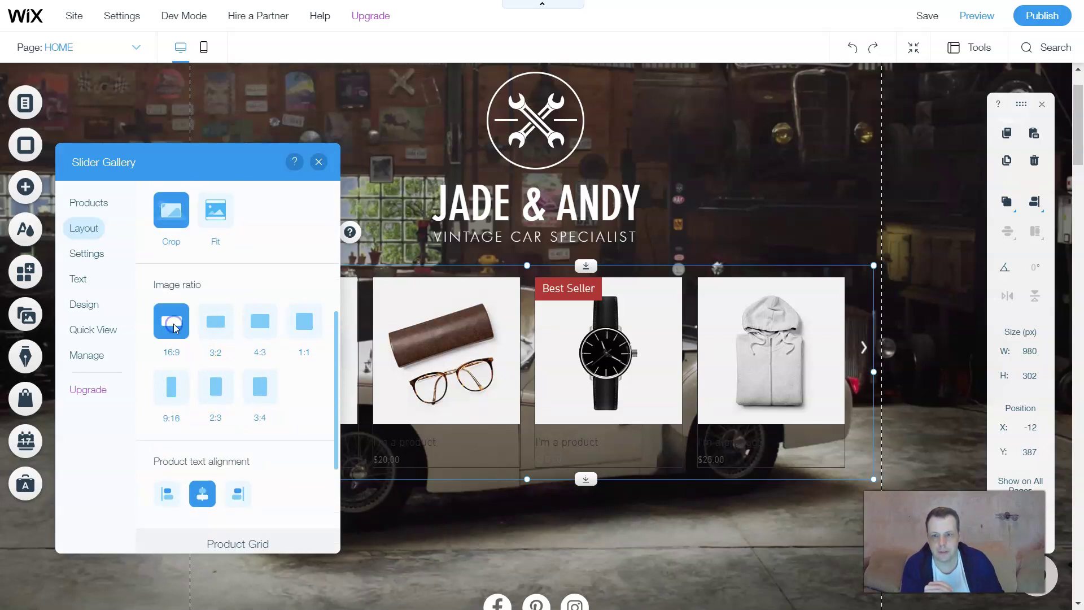
click(210, 333)
click(259, 316)
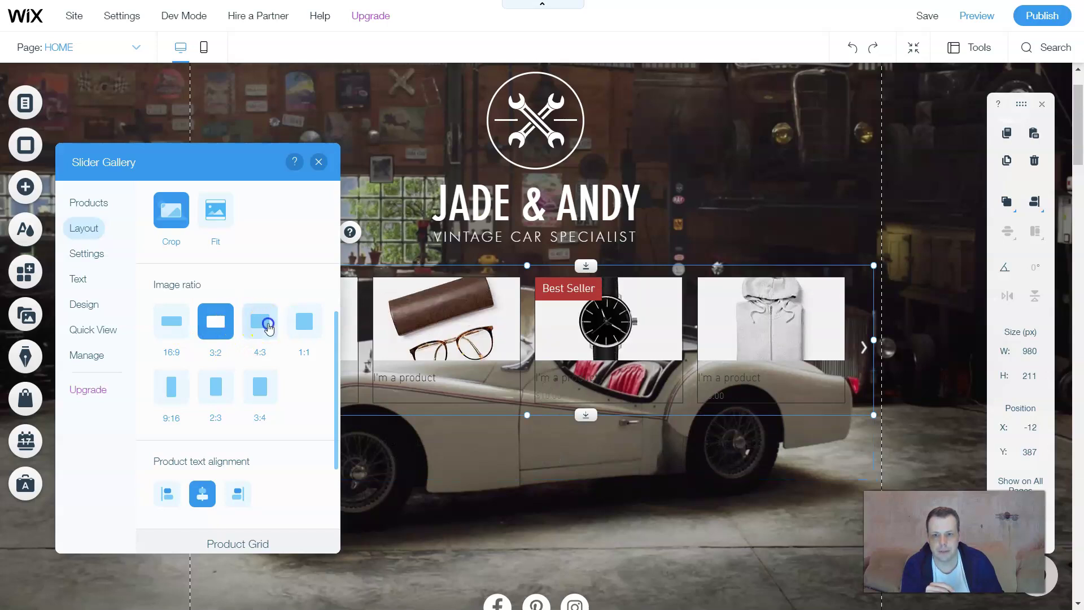
click(270, 395)
click(199, 399)
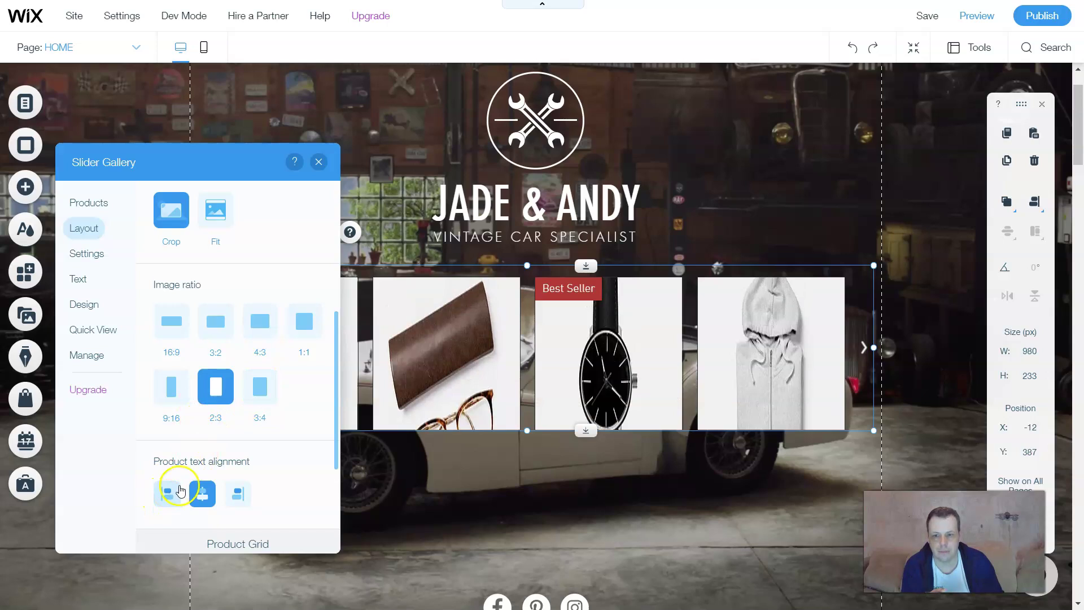
Step: Set the gallery's product grid to 5 columns with 38 px spacing and 26 px product info padding
scroll(175, 489, down, 3)
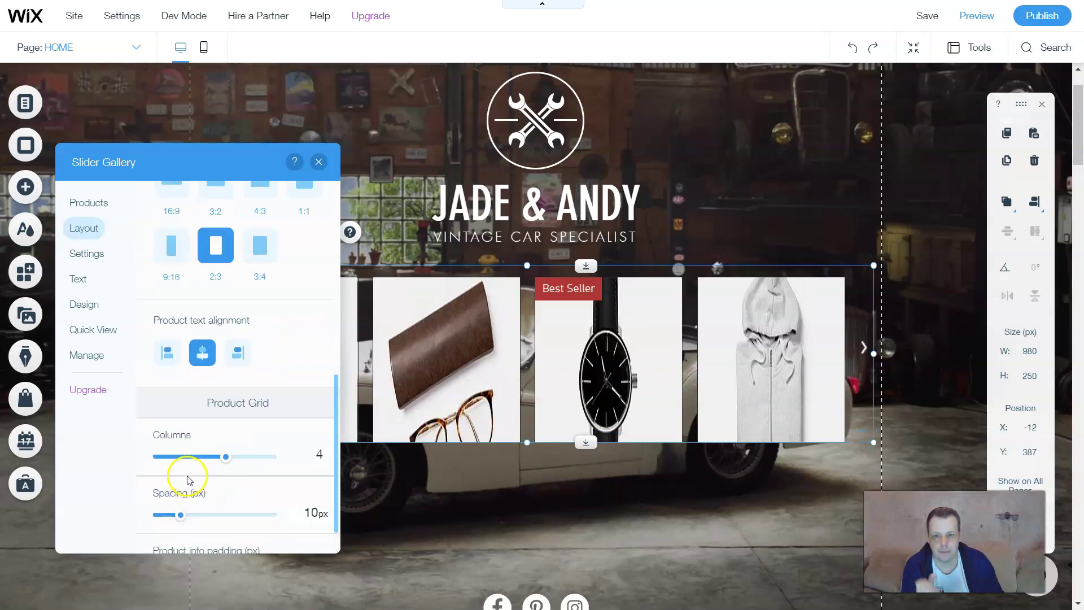
scroll(308, 361, down, 1)
click(246, 418)
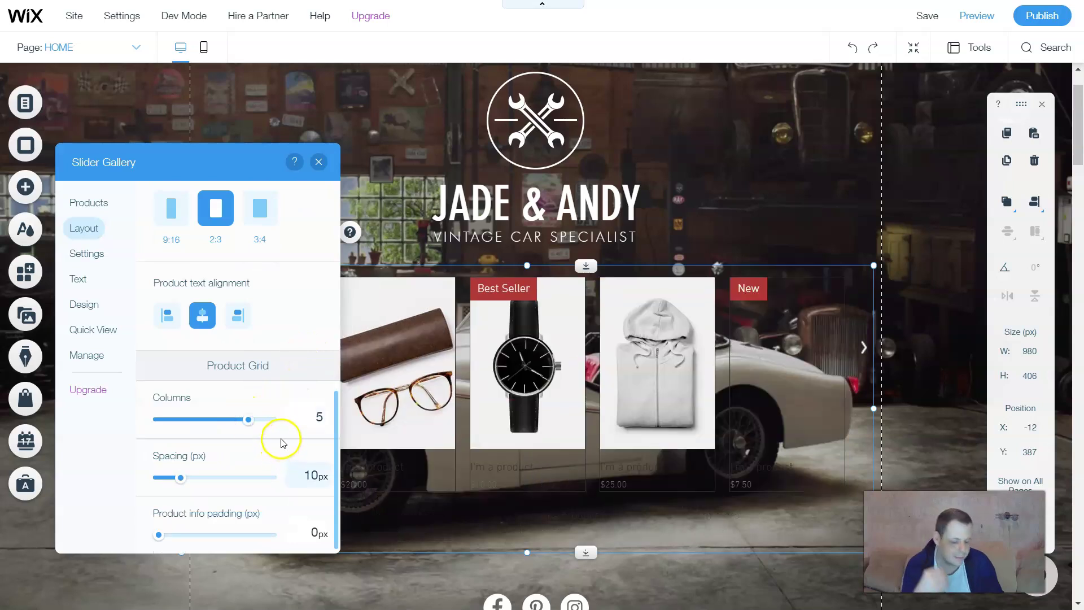
click(272, 449)
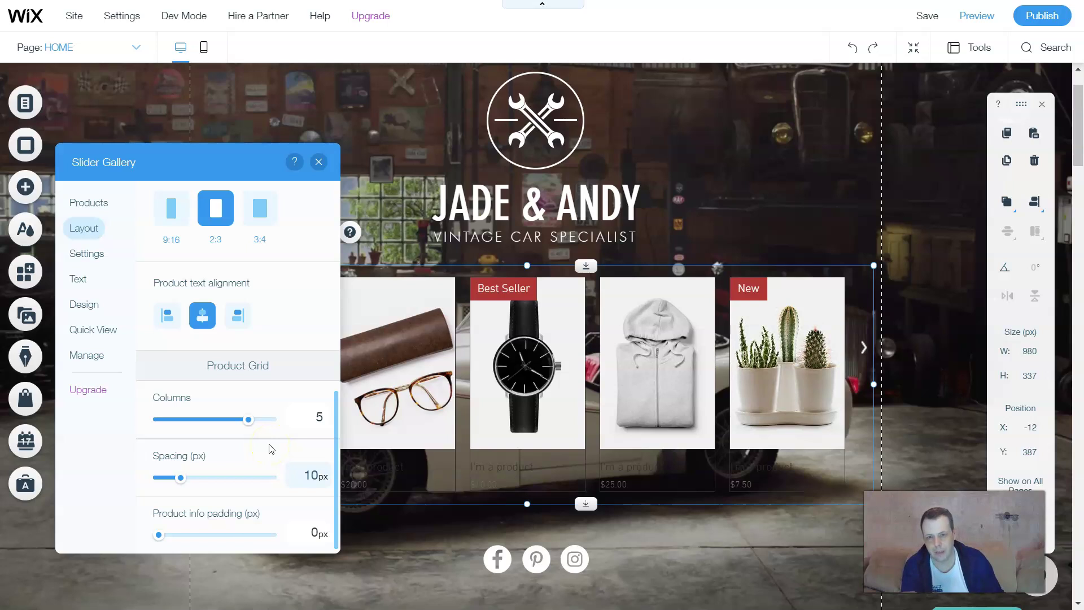
click(264, 450)
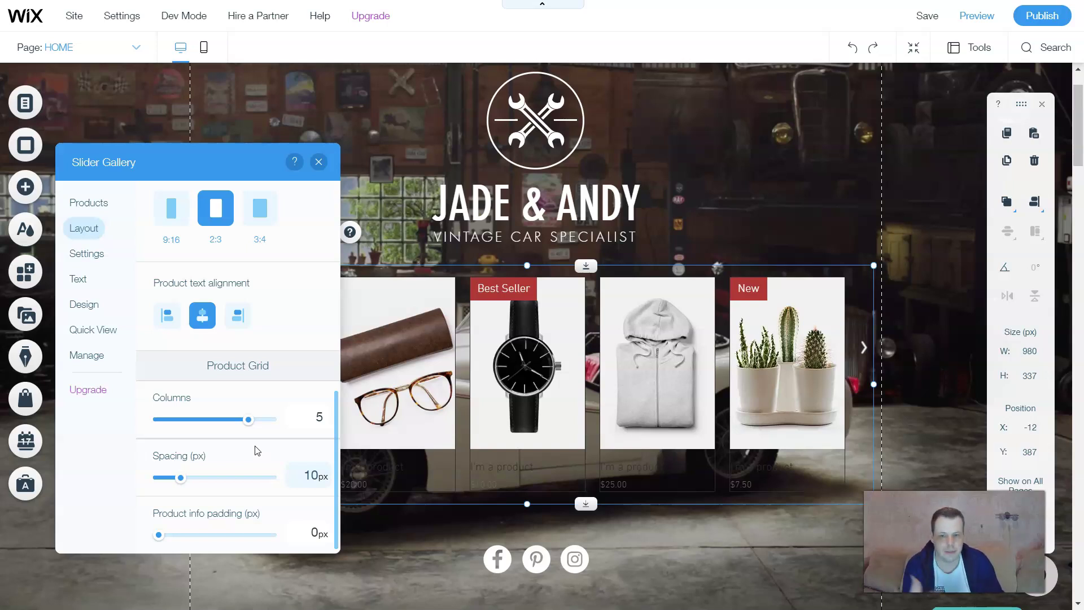
click(372, 380)
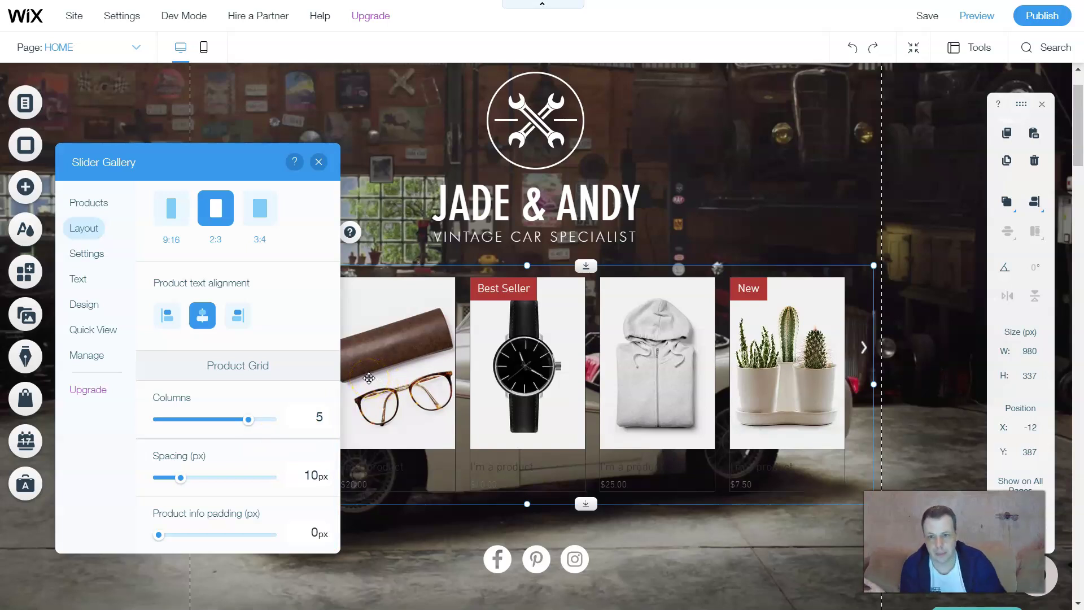
click(317, 416)
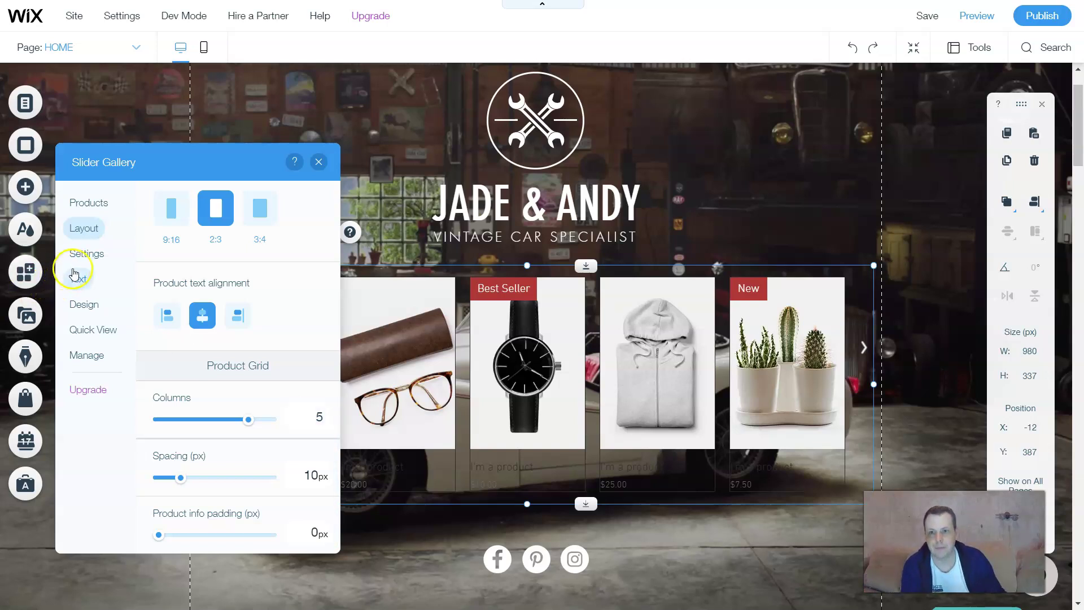
drag(181, 477, 260, 484)
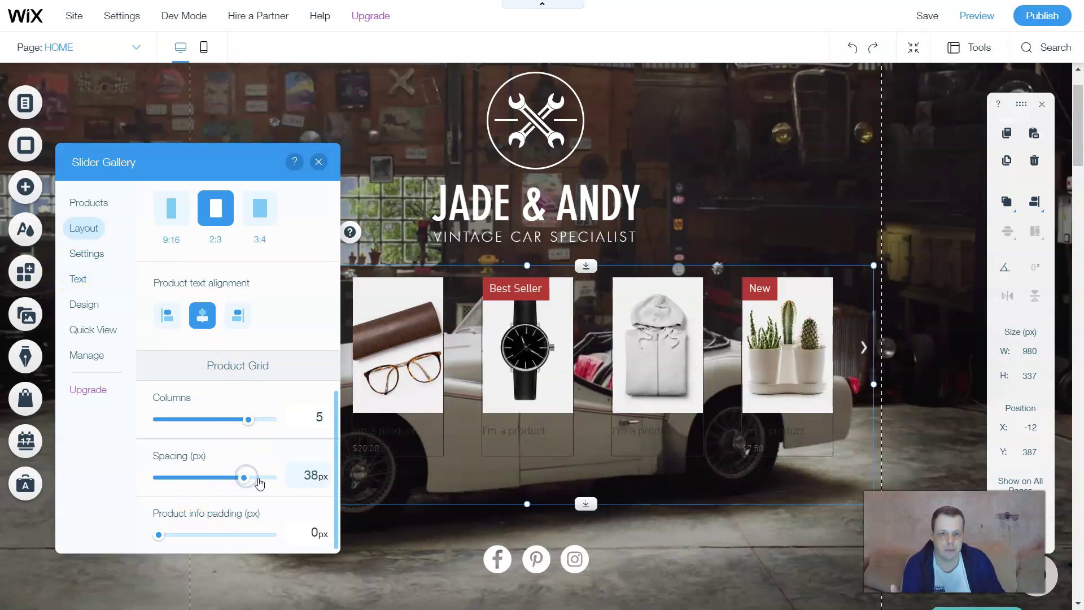
click(218, 534)
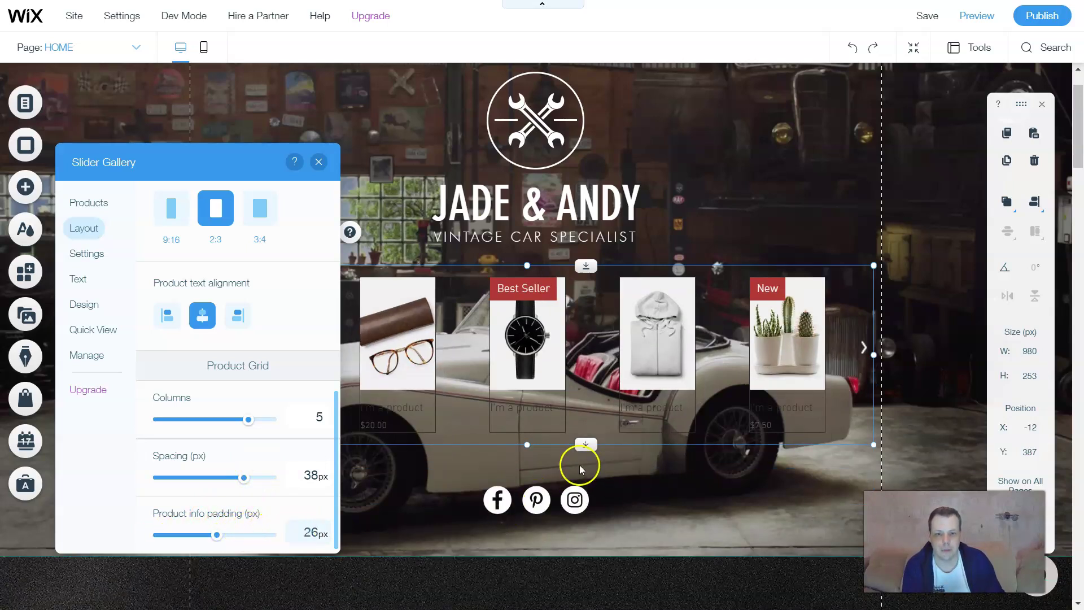
Step: Review the gallery's on-hover effects and try showing the gallery title, hiding it again
click(93, 255)
scroll(249, 266, up, 2)
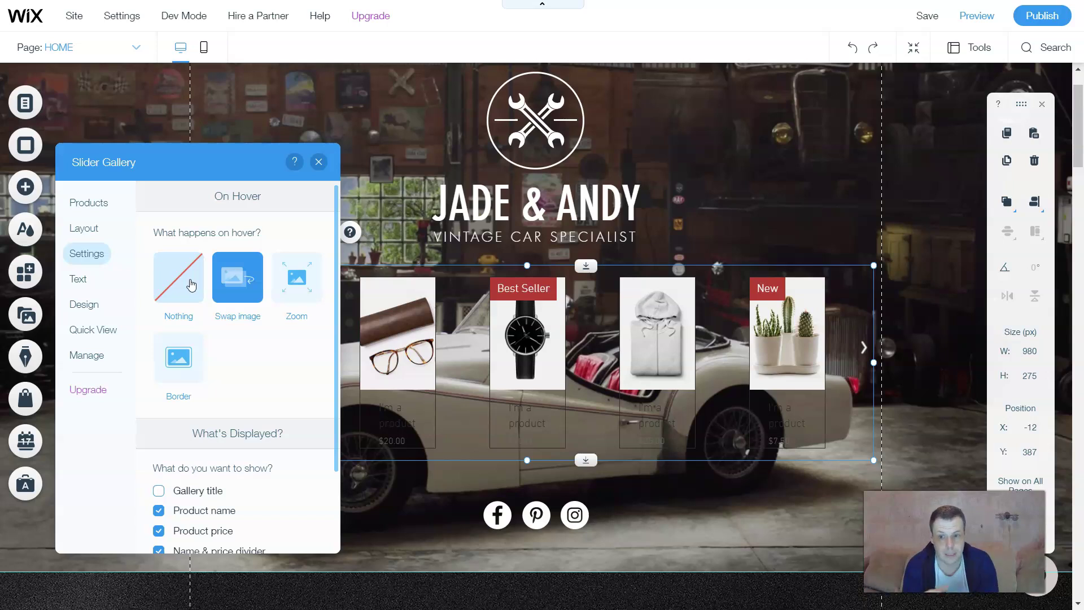
click(306, 285)
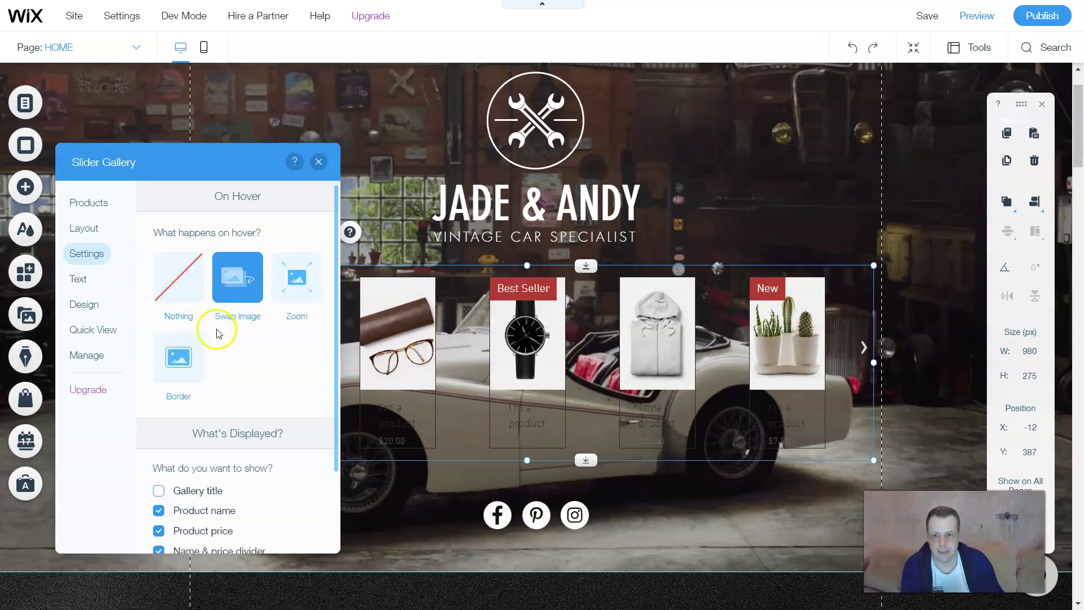
scroll(237, 339, down, 2)
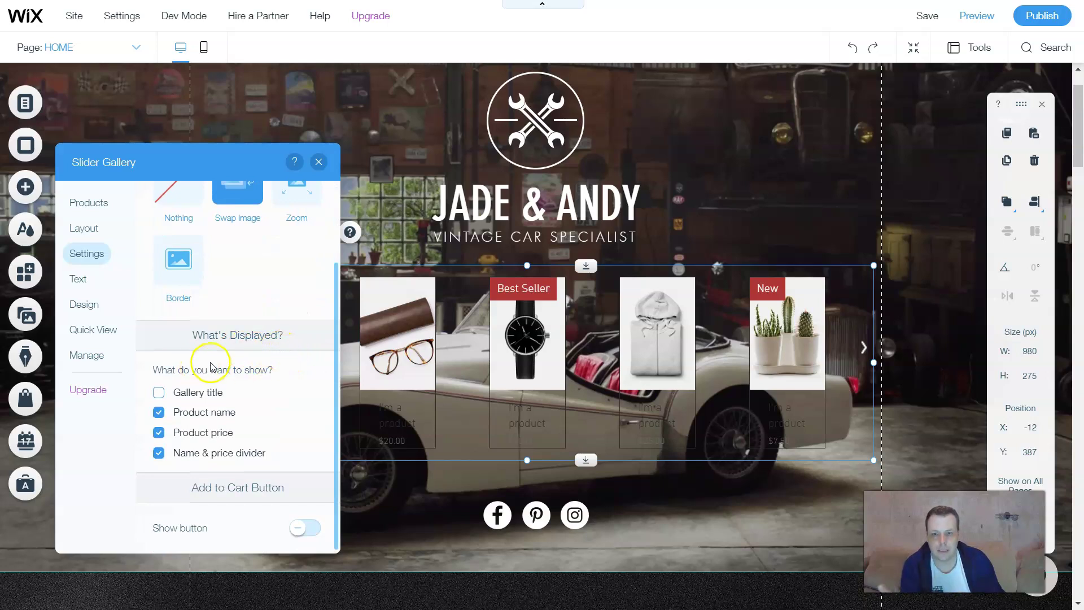
click(164, 397)
click(157, 394)
Step: Try hiding the product price, the name and price divider, and the product name, turning all three back on
click(160, 433)
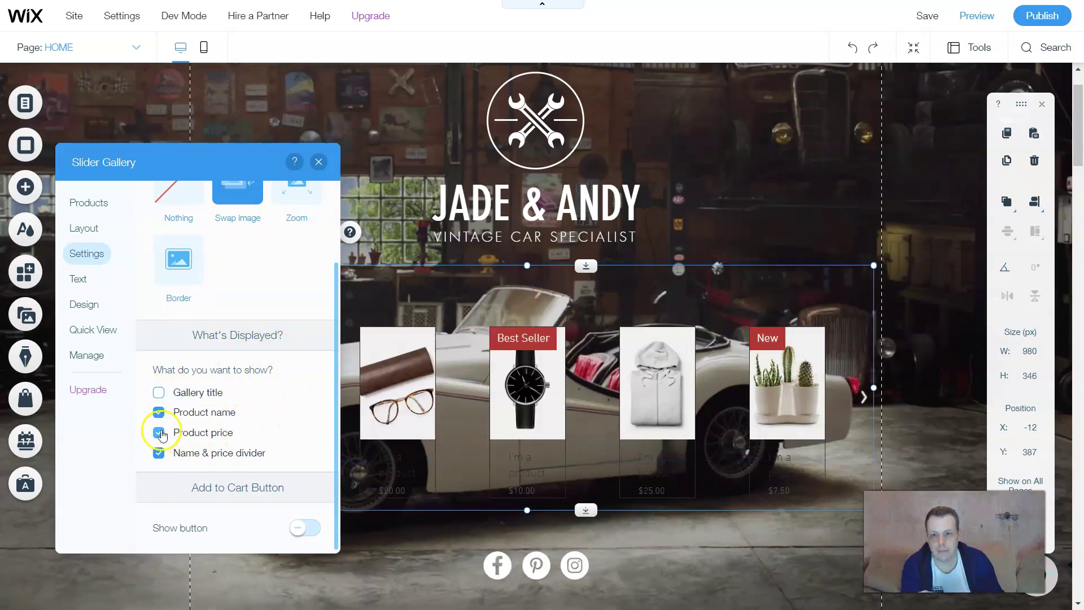
click(159, 453)
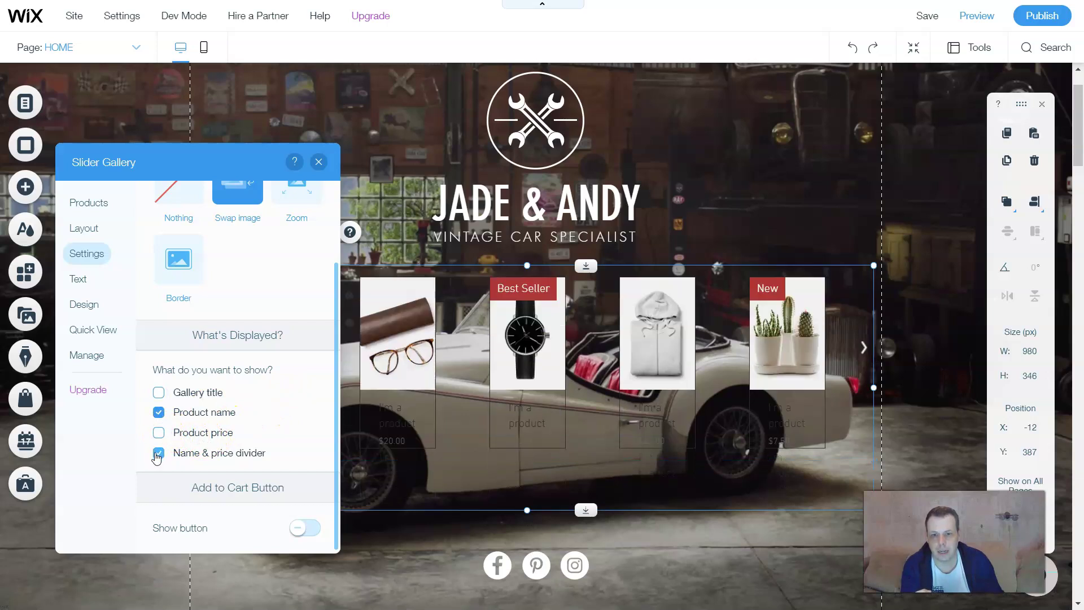
click(161, 411)
click(160, 412)
click(160, 413)
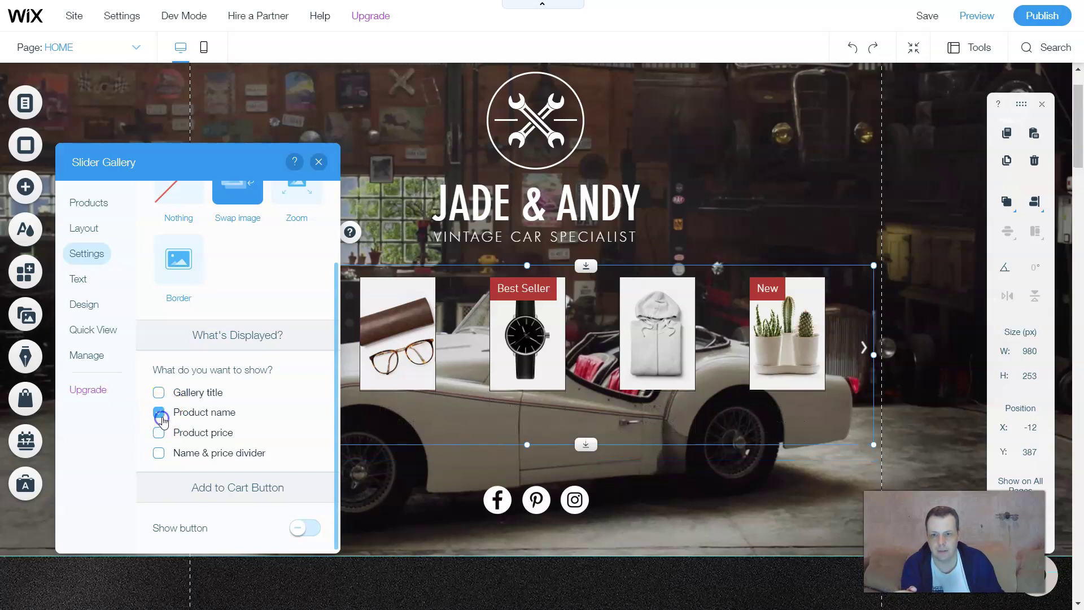
click(159, 434)
click(160, 452)
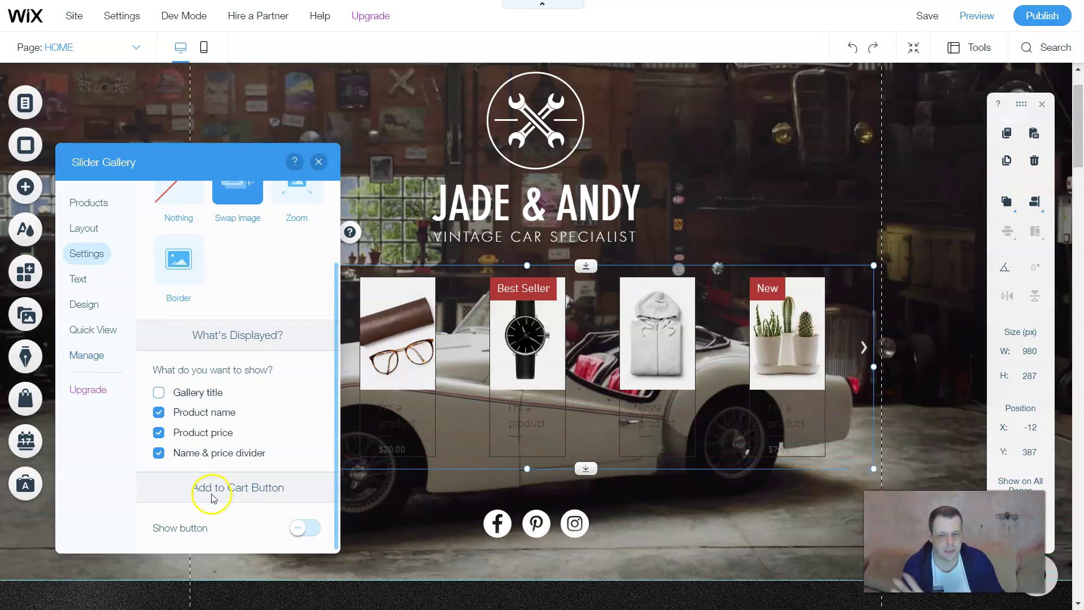
Step: Change the gallery's out-of-stock message text to "Here"
click(79, 279)
click(186, 258)
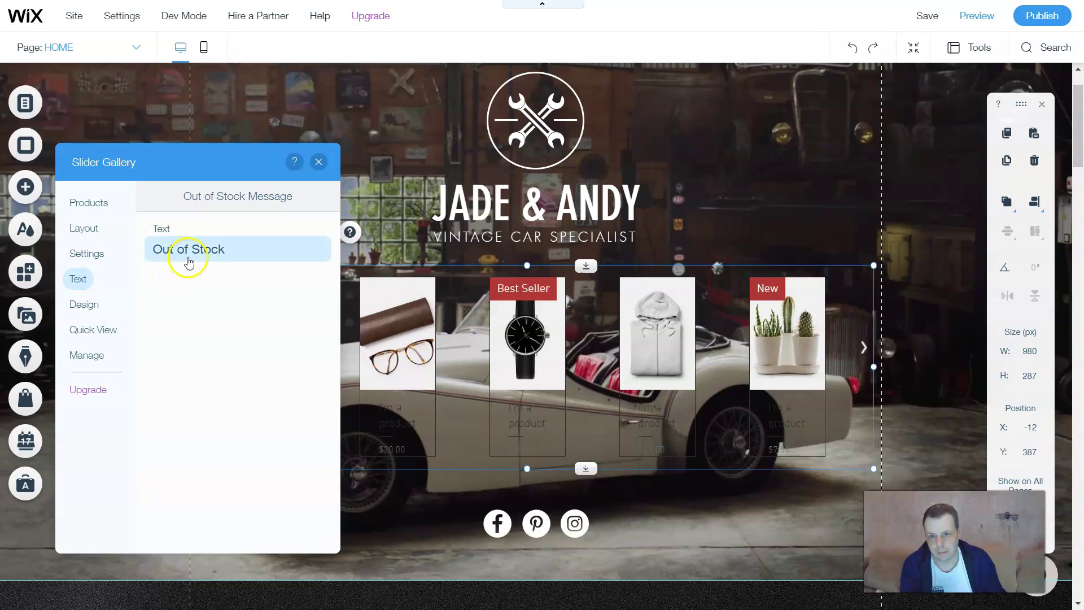
key(BackSpace)
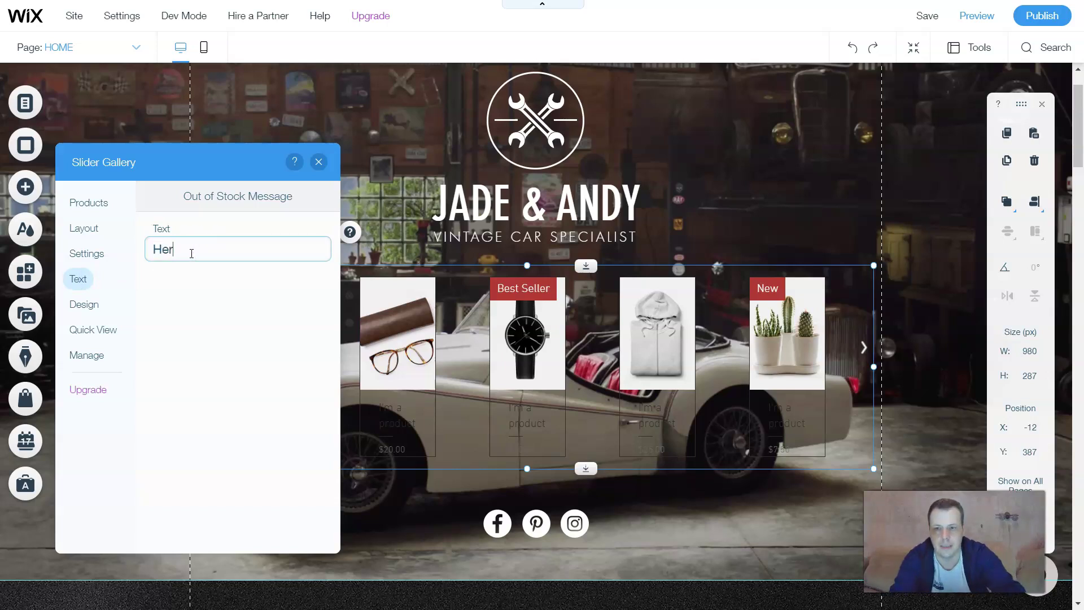
click(222, 273)
click(220, 261)
click(249, 200)
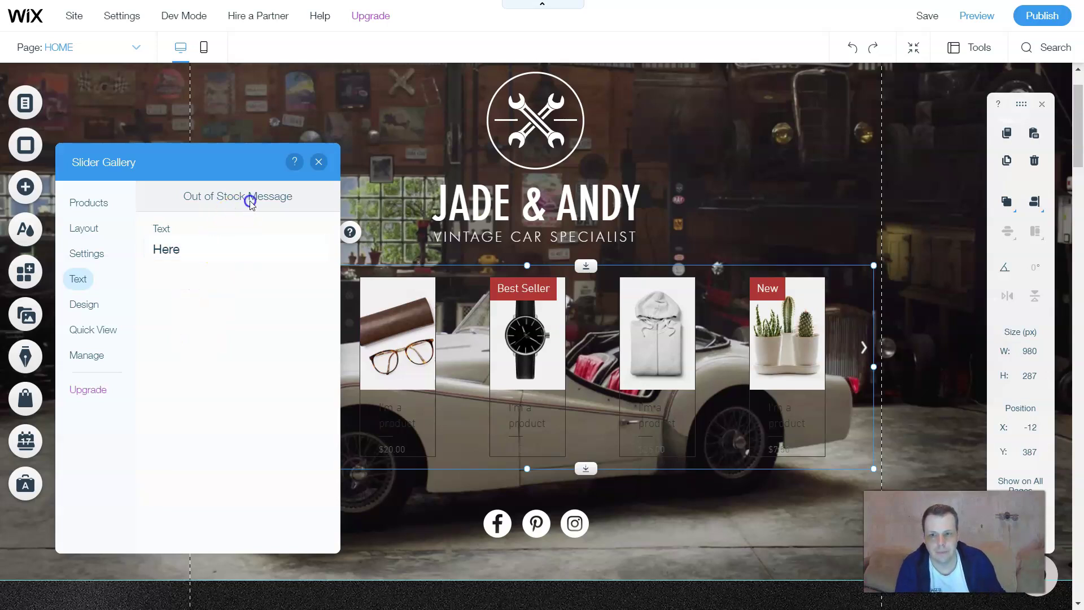
Step: Give the gallery's products a 6 px wide white (#FFFFFF) border
click(88, 305)
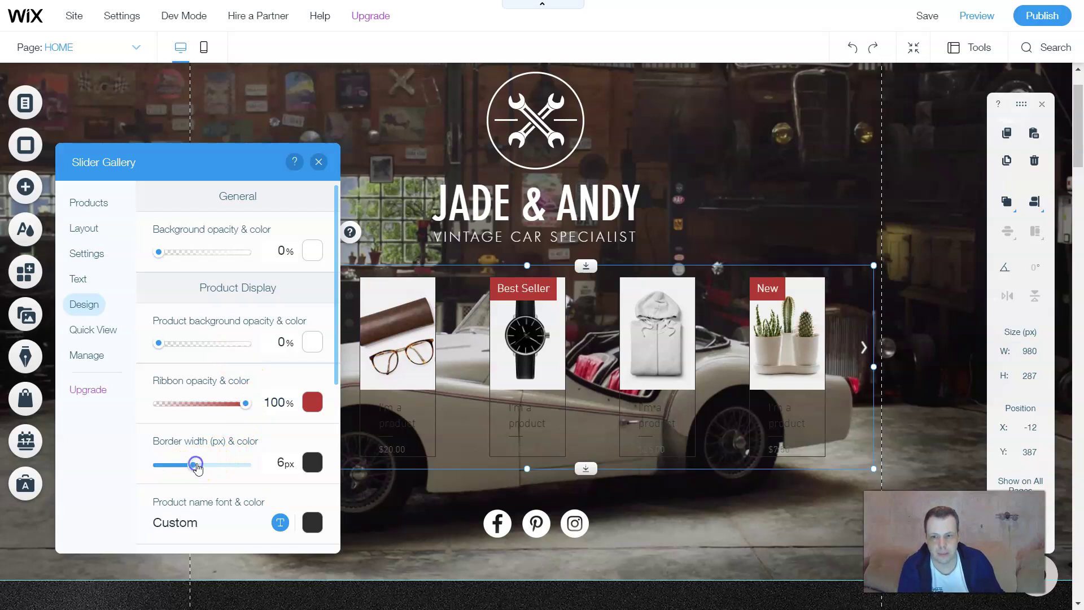
scroll(278, 479, down, 3)
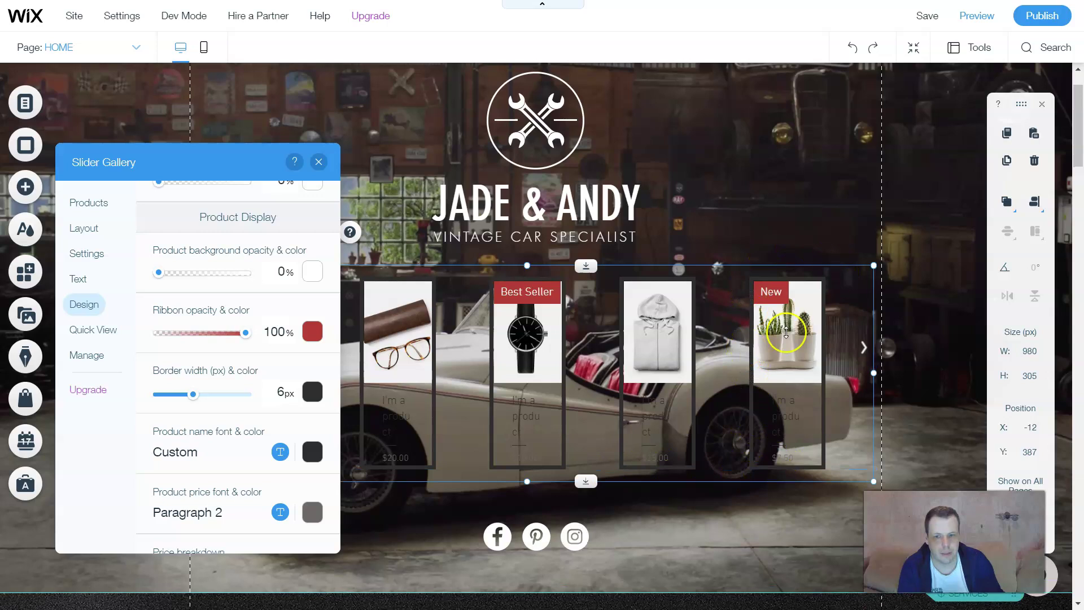
click(314, 392)
click(341, 372)
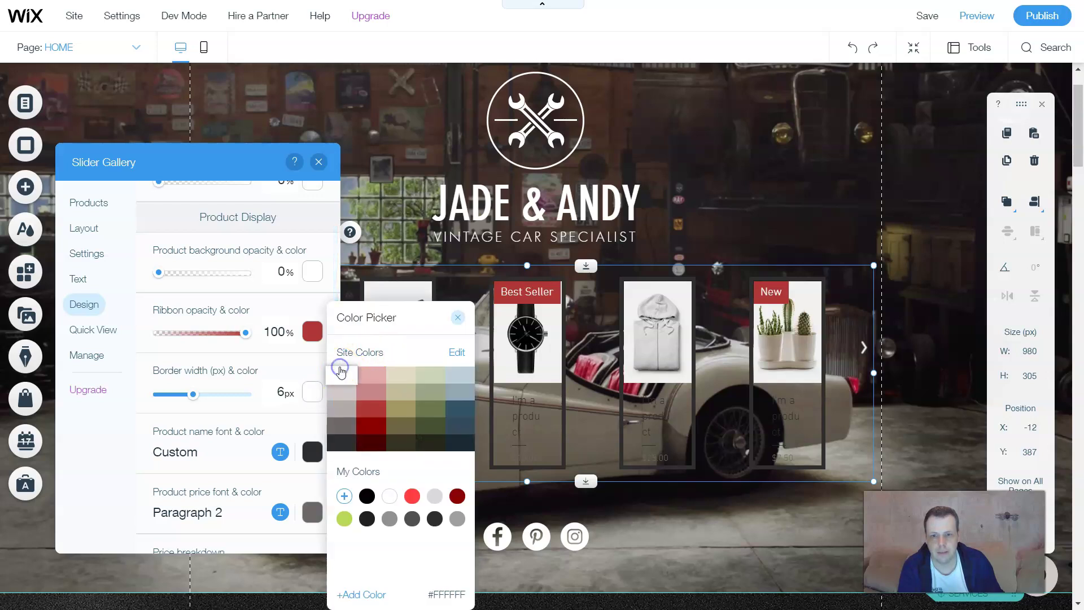
click(721, 496)
Step: Review the remaining design options and set the Quick View's quantity and options text color to white (#FFFFFF)
scroll(279, 440, down, 2)
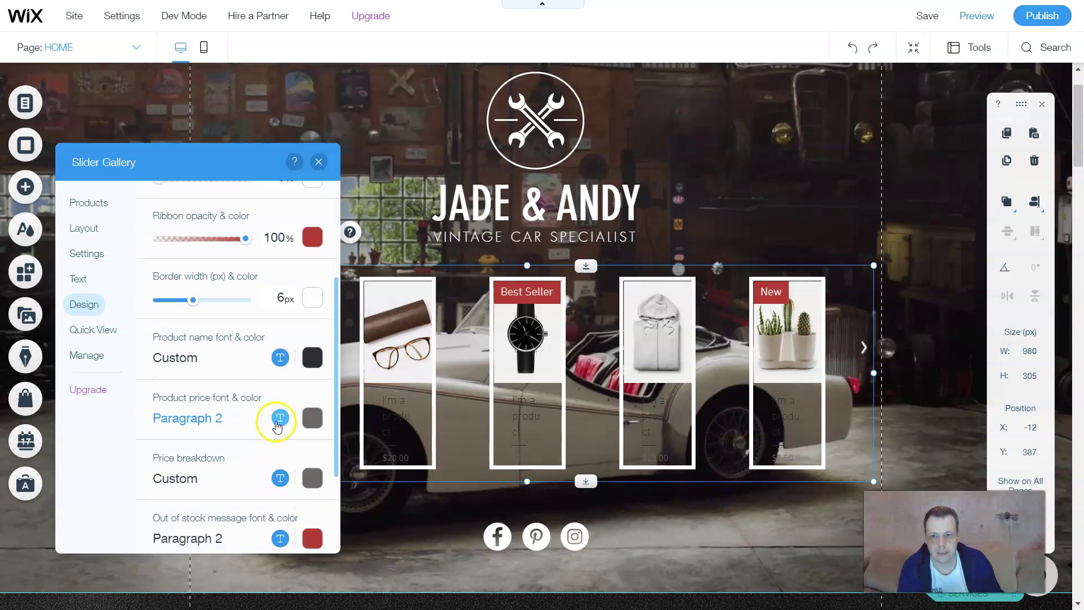
scroll(277, 426, down, 3)
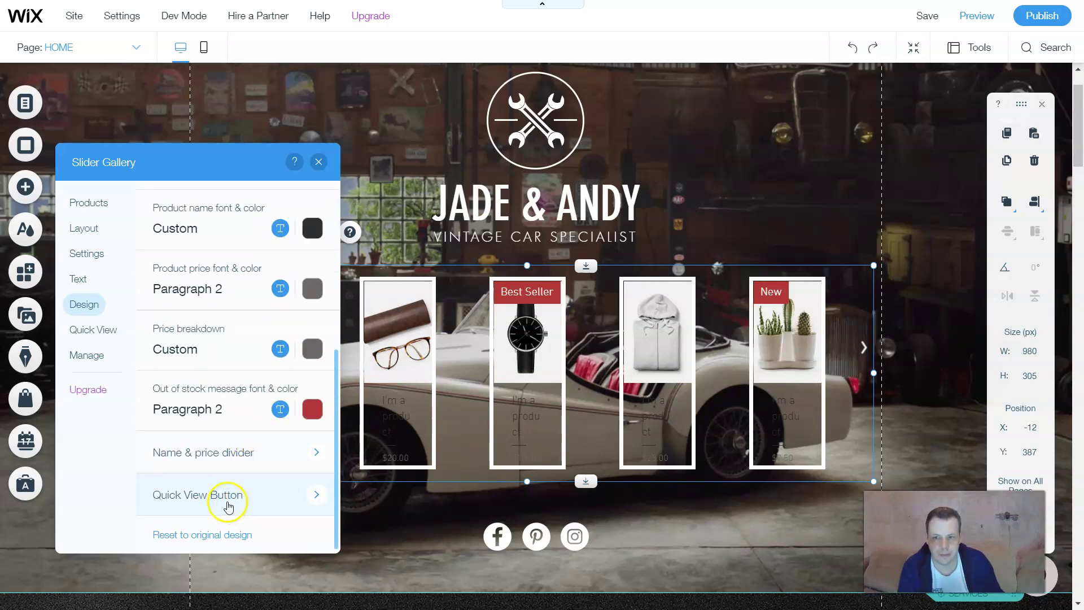
click(91, 330)
scroll(213, 290, up, 5)
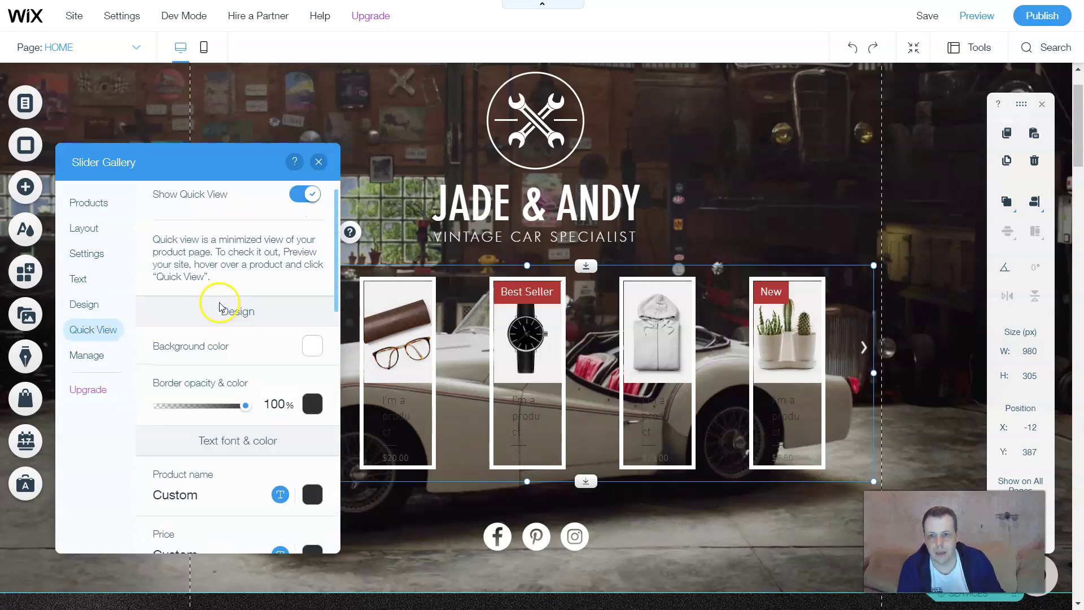
scroll(263, 370, down, 4)
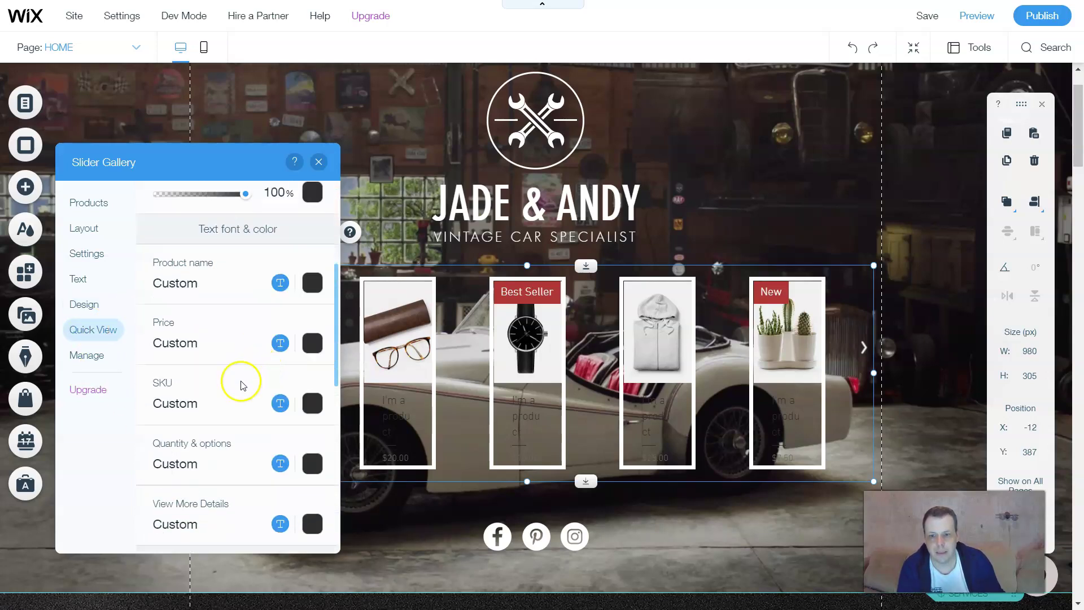
click(313, 468)
click(348, 375)
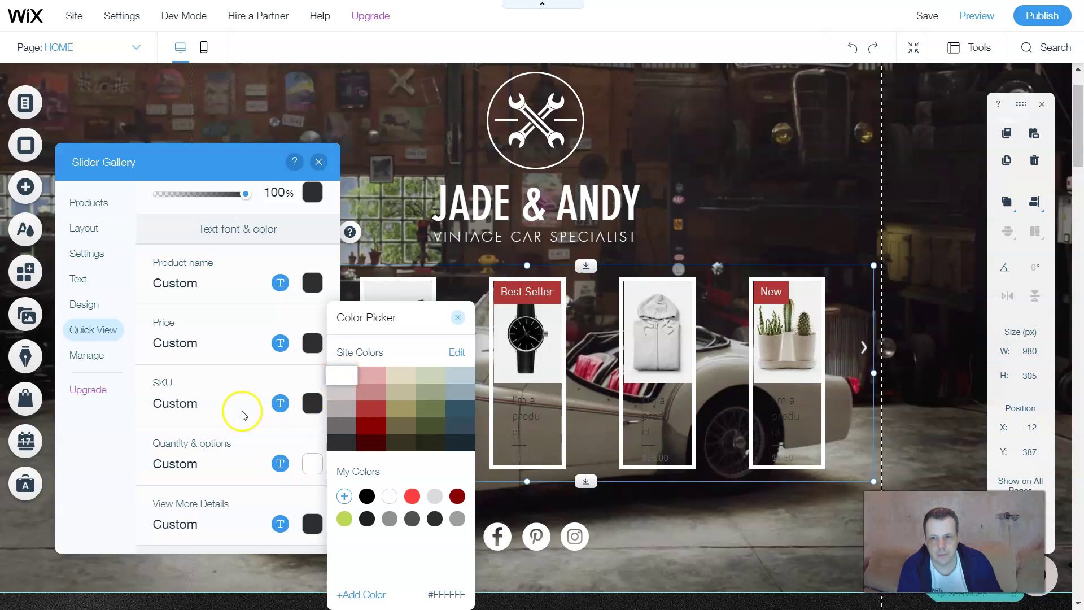
click(225, 381)
Step: Set the Quick View's price and product name text colors to white (#FFFFFF)
click(312, 342)
click(338, 370)
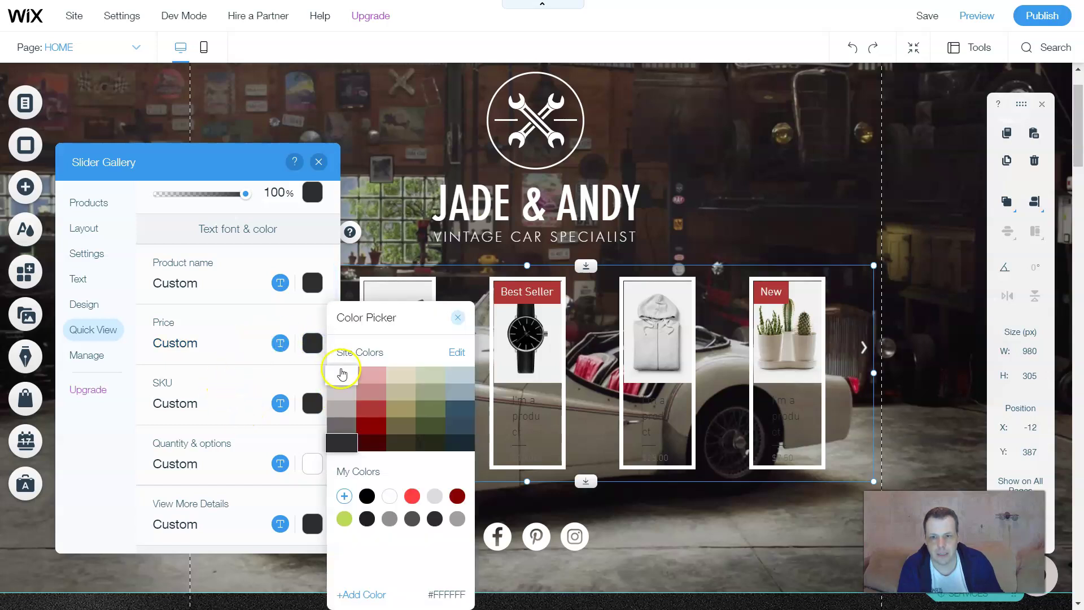
click(314, 287)
click(314, 287)
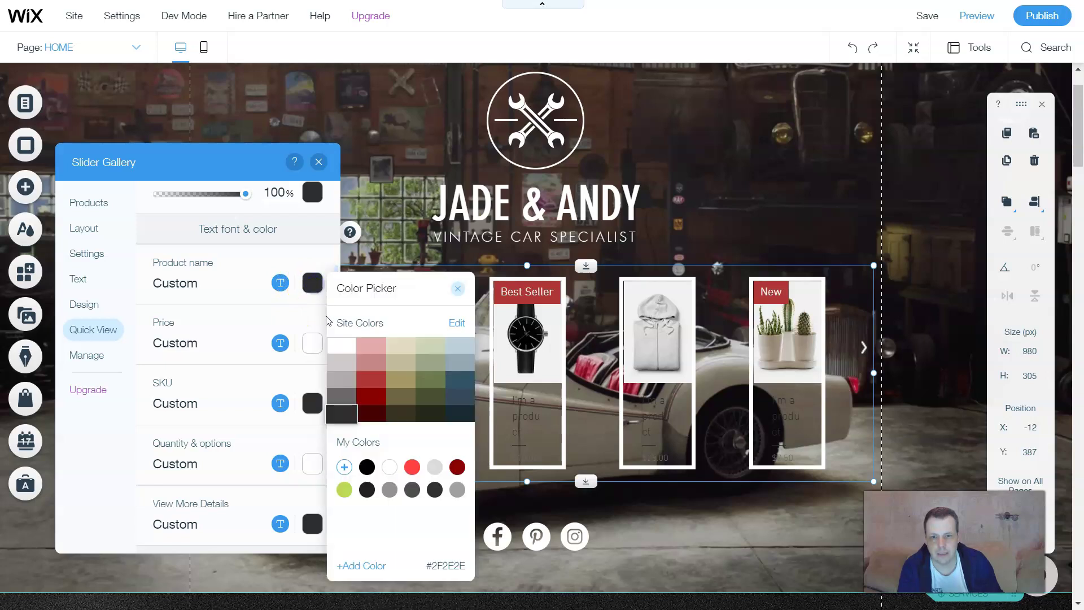
click(344, 343)
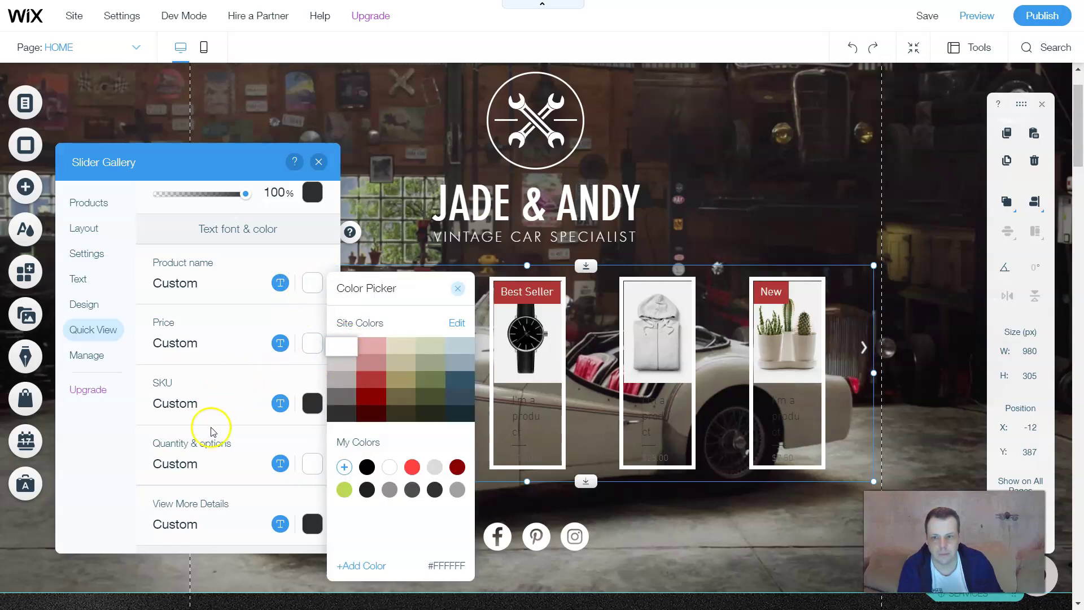
Step: Set the Quick View's SKU and View More Details text colors to white (#FFFFFF)
click(312, 403)
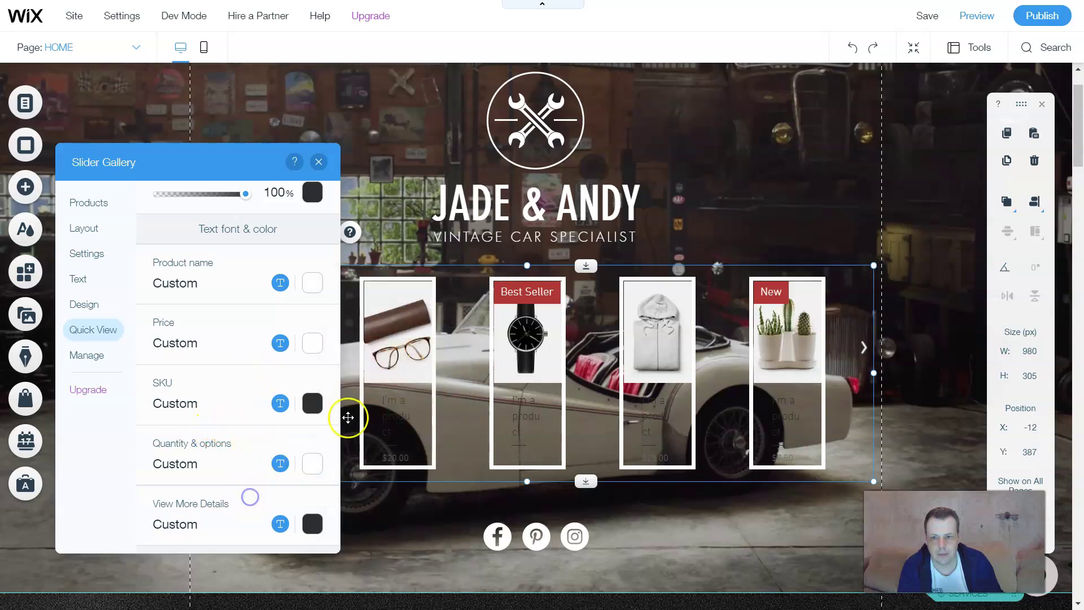
click(312, 403)
click(342, 376)
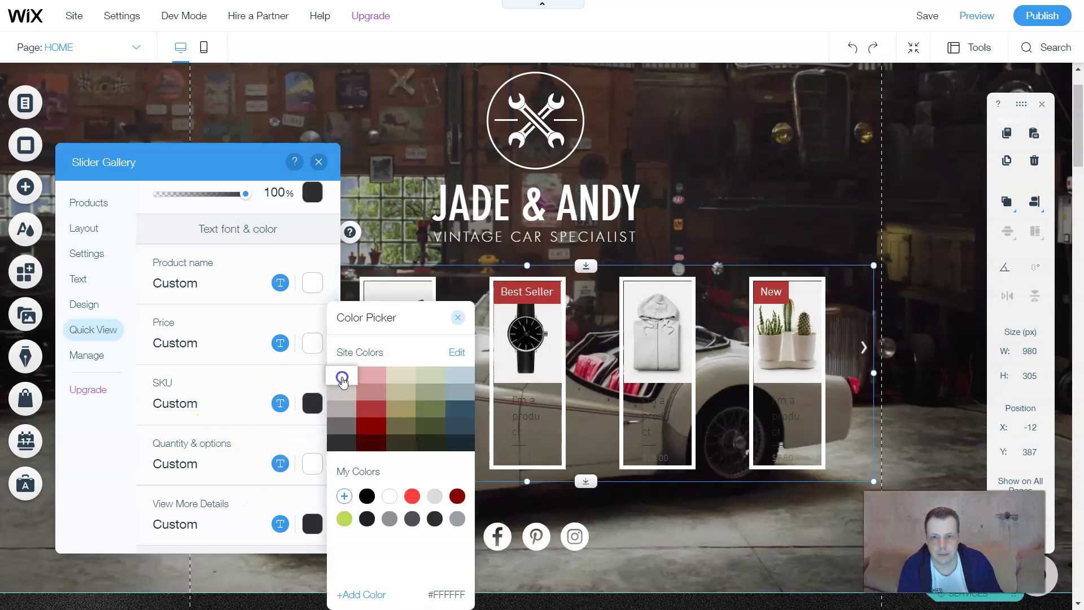
click(305, 446)
scroll(310, 426, down, 3)
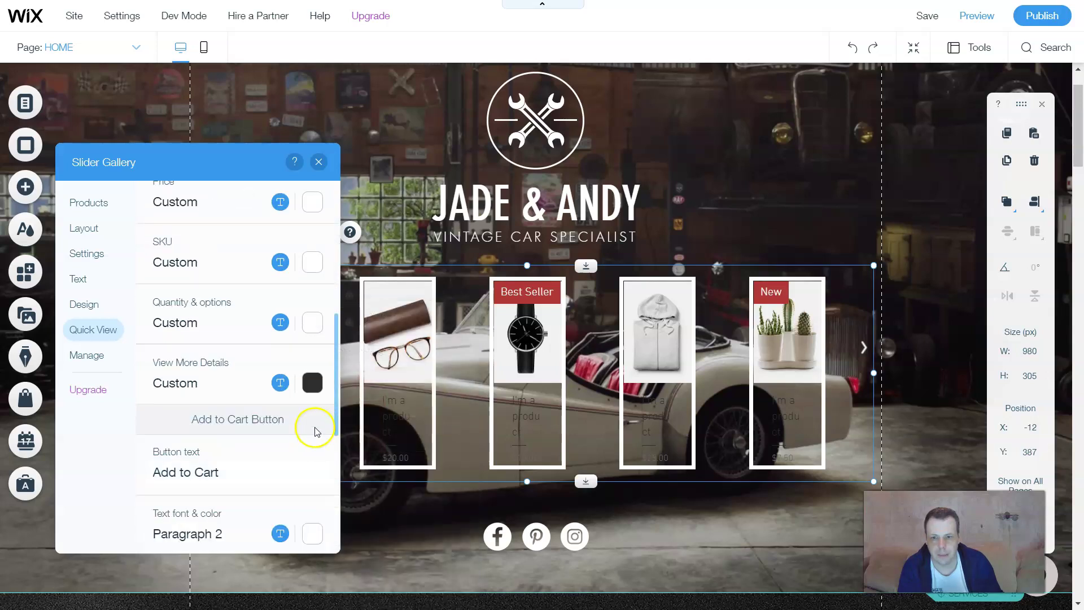
click(313, 382)
click(342, 375)
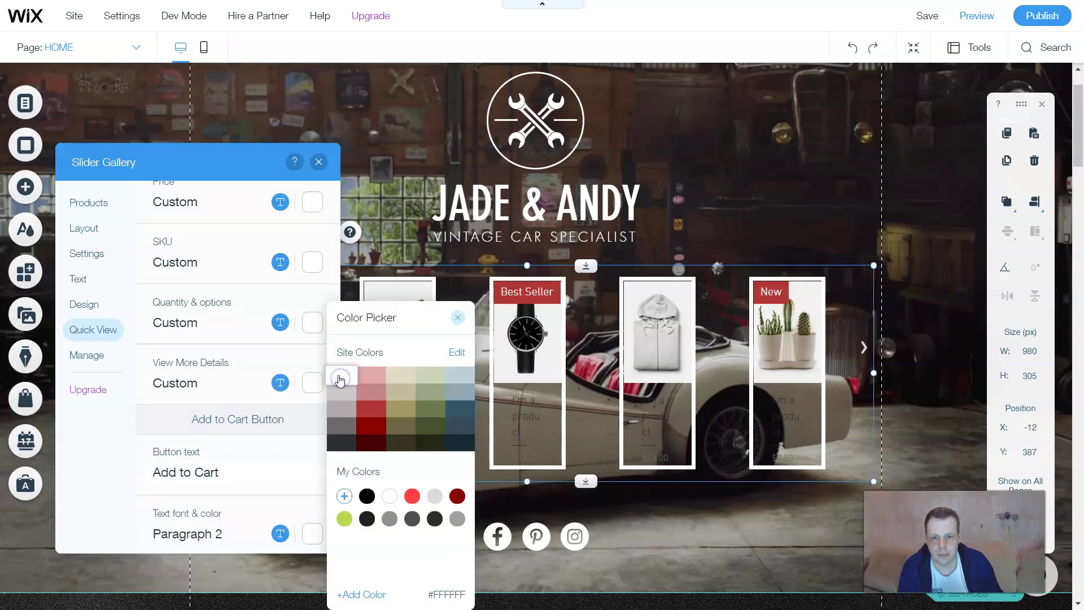
click(317, 351)
Step: Color the Quick View's Add to Cart button with a #94A8B3 fill and a #325466 border color
scroll(286, 382, down, 5)
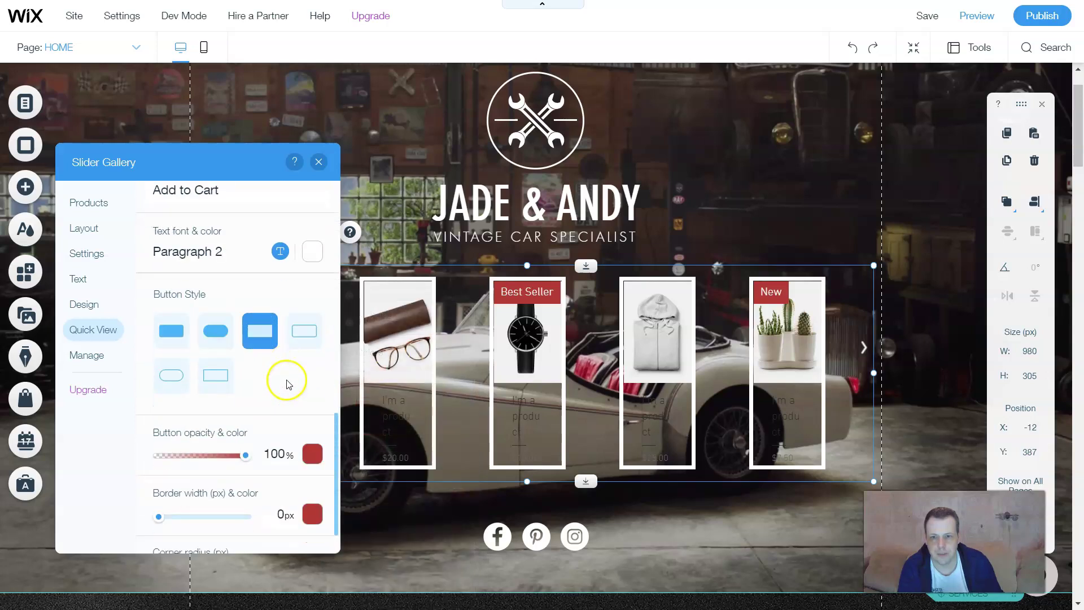
click(312, 415)
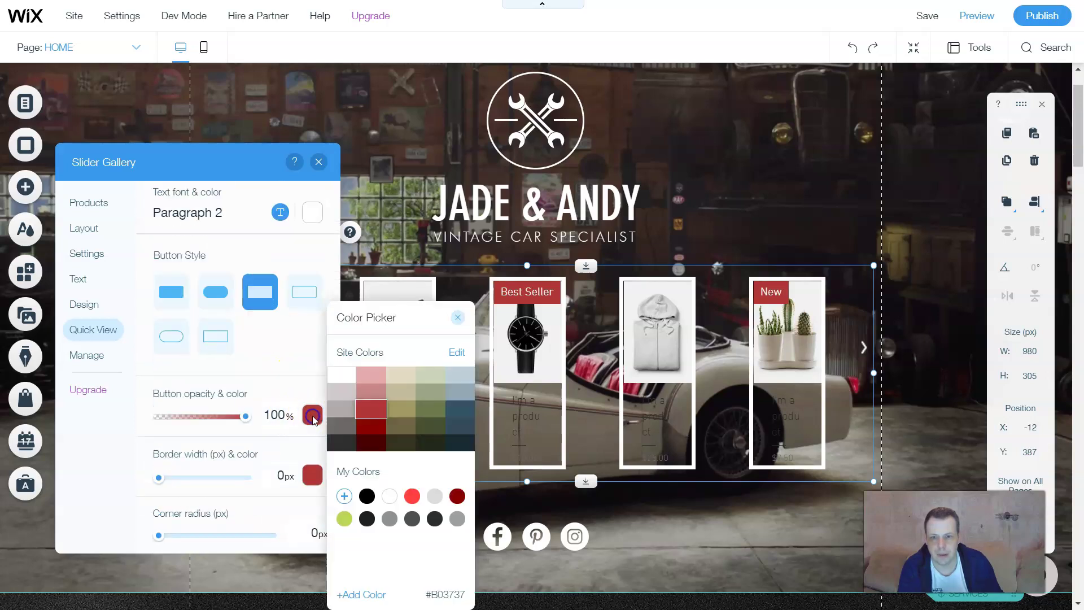
click(460, 391)
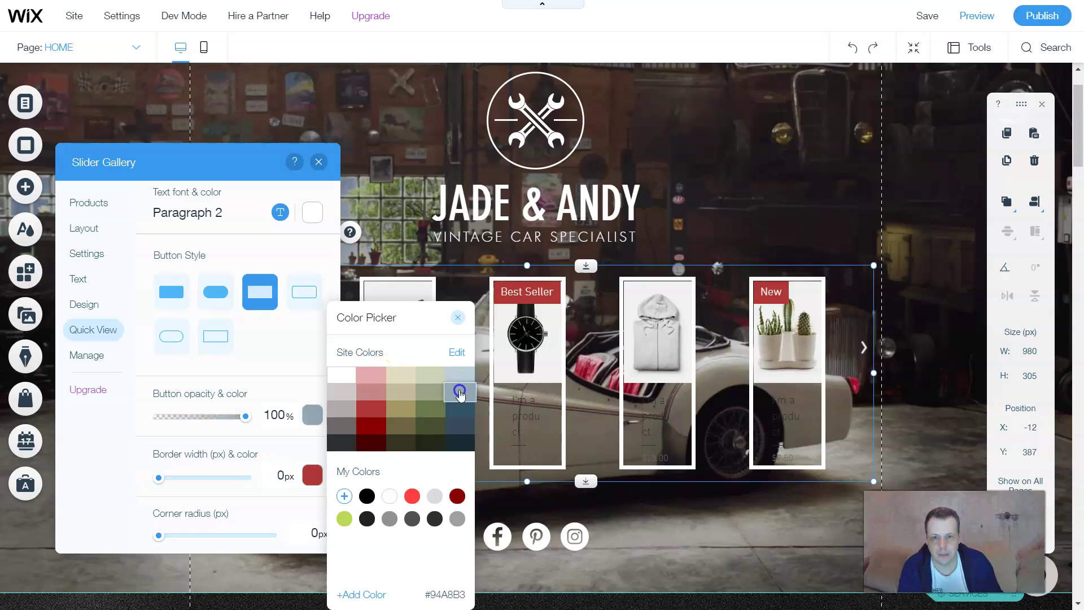
click(320, 474)
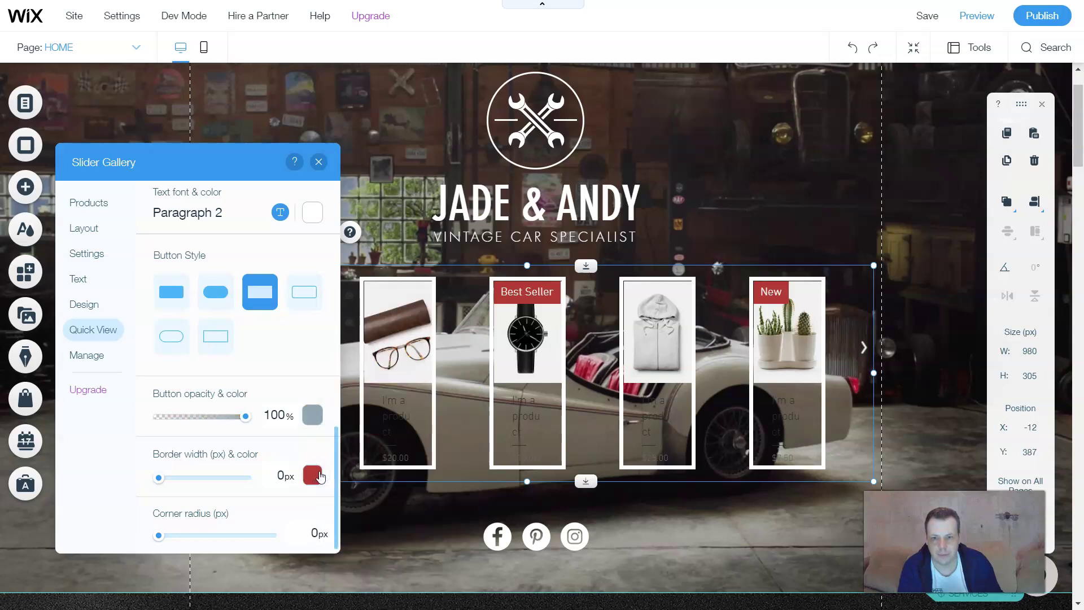
click(316, 474)
click(460, 409)
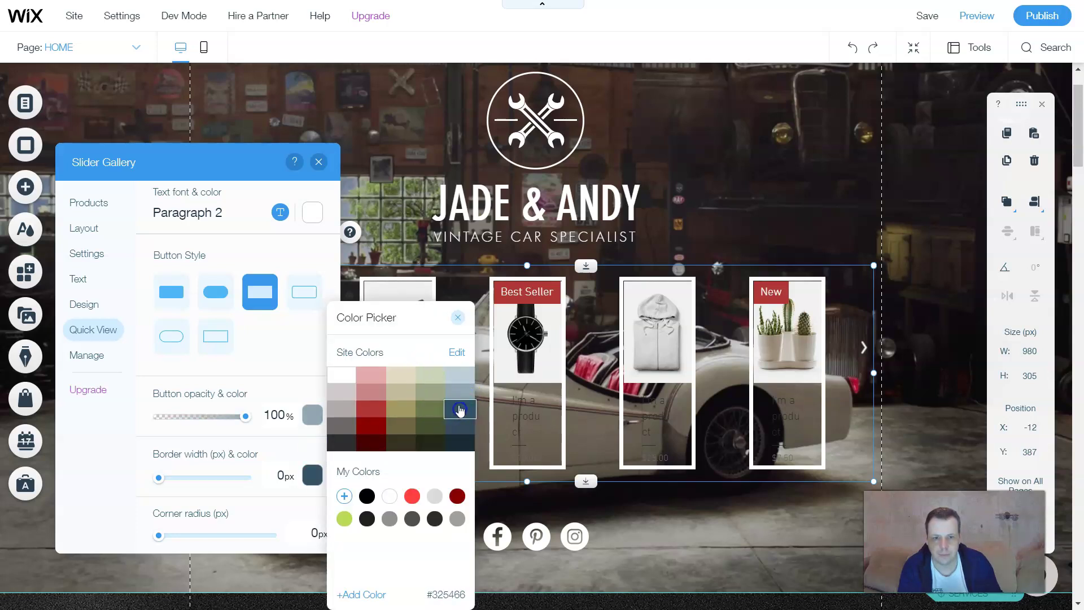
click(291, 395)
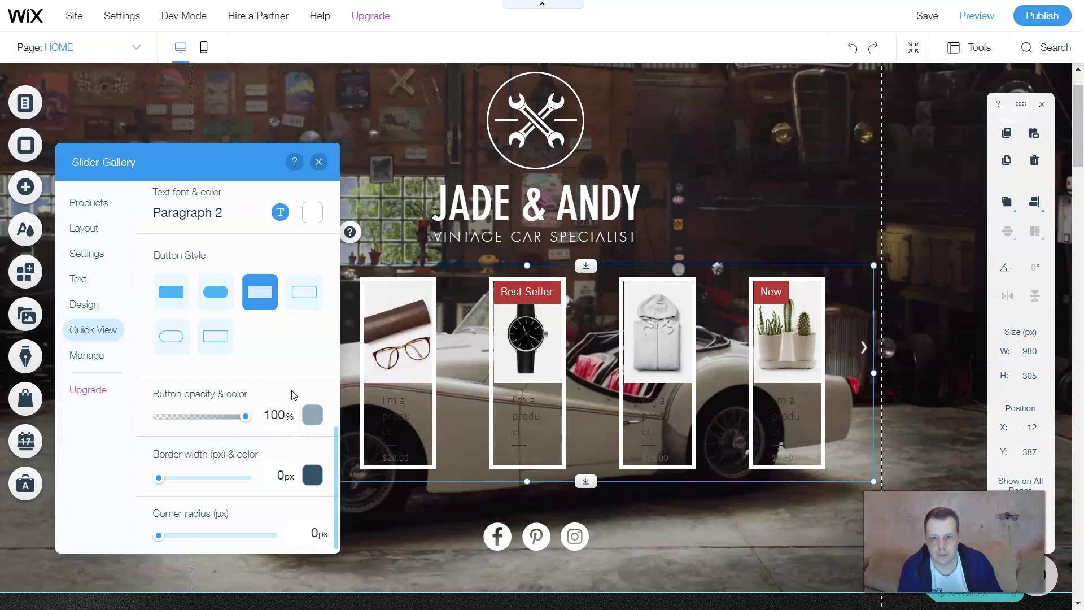
Step: Review the slider gallery's store management and upgrade options, then close its settings
click(97, 356)
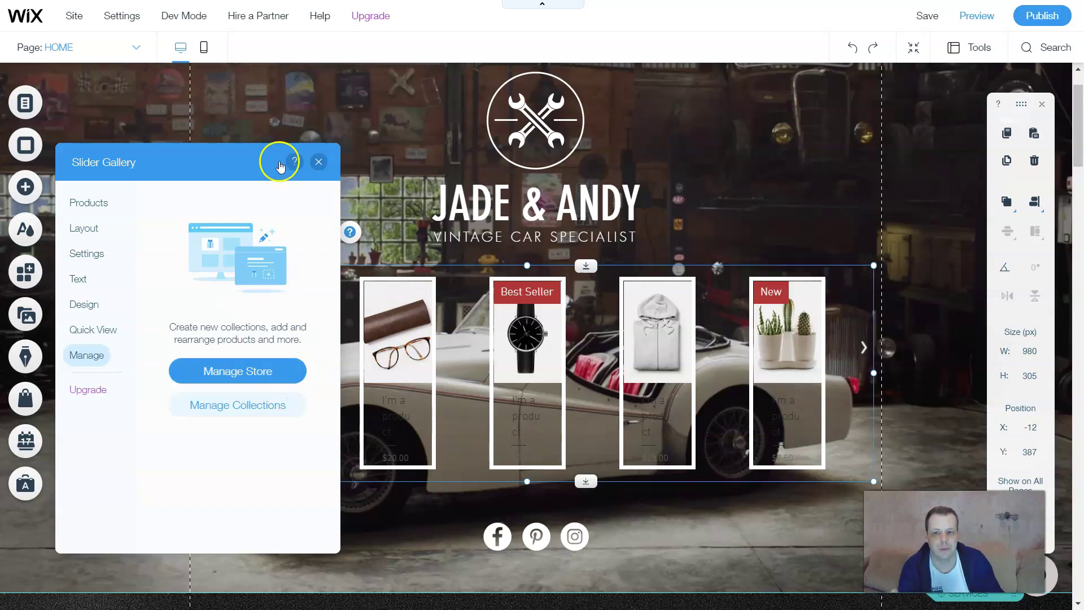
click(89, 389)
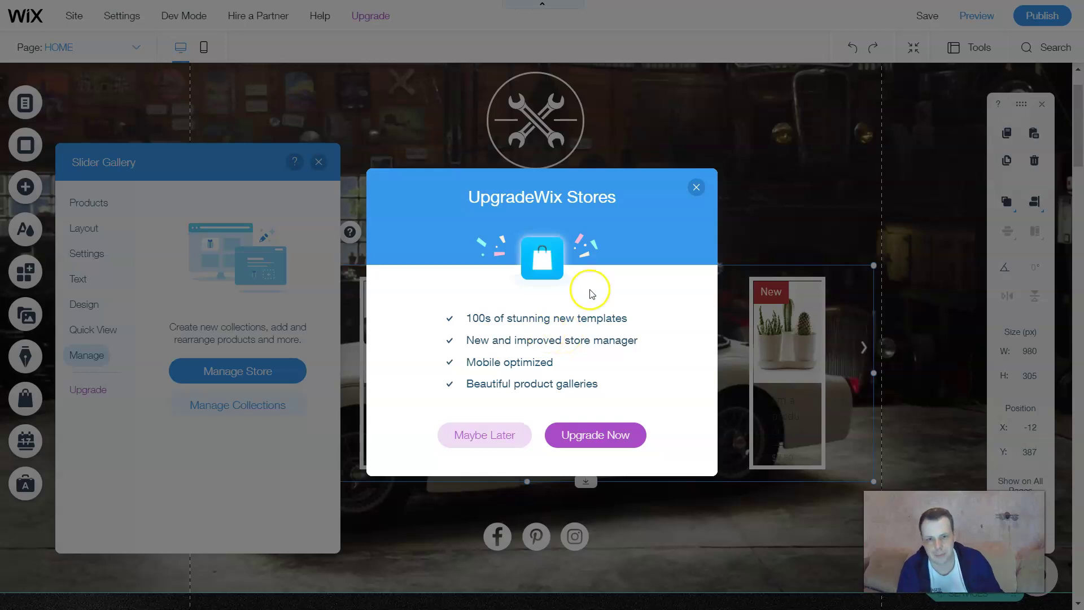
click(696, 187)
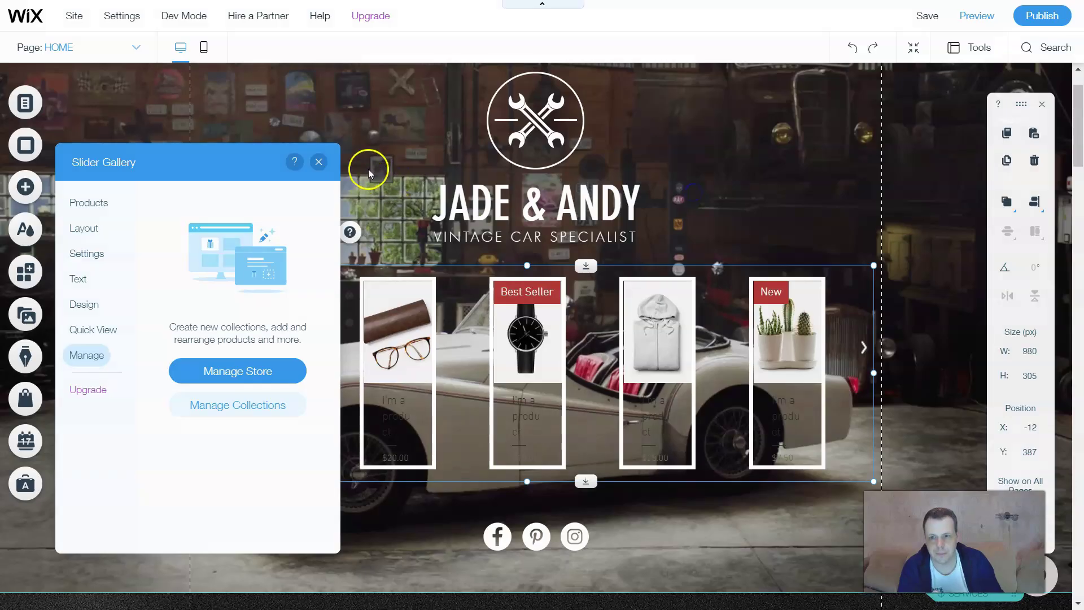
click(318, 161)
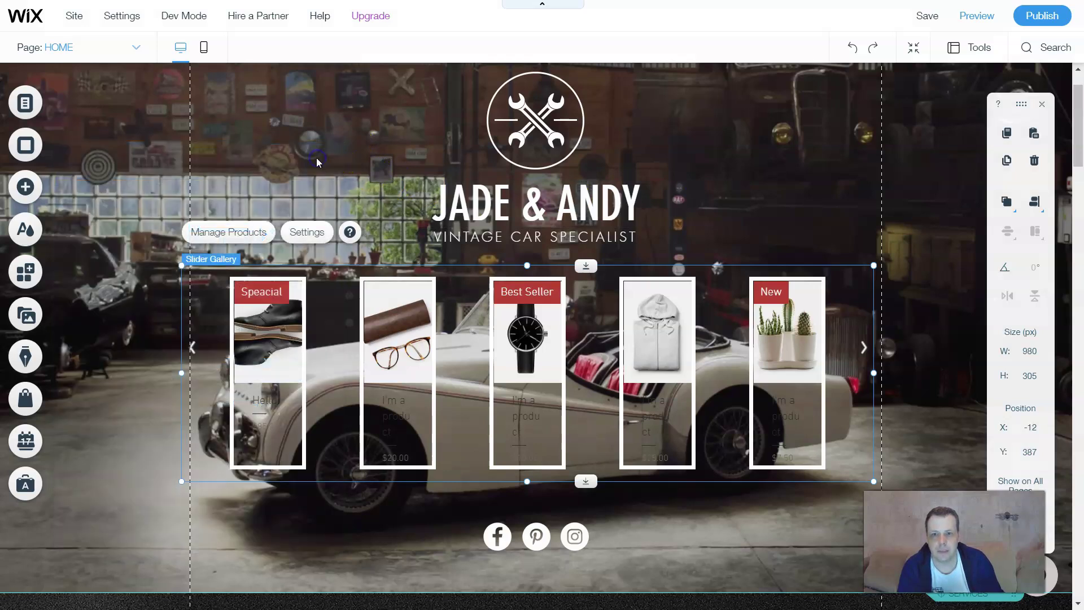
Step: Add a store Add To Cart button to the page and place it below the gallery at about X 606, Y 731
click(21, 188)
click(79, 197)
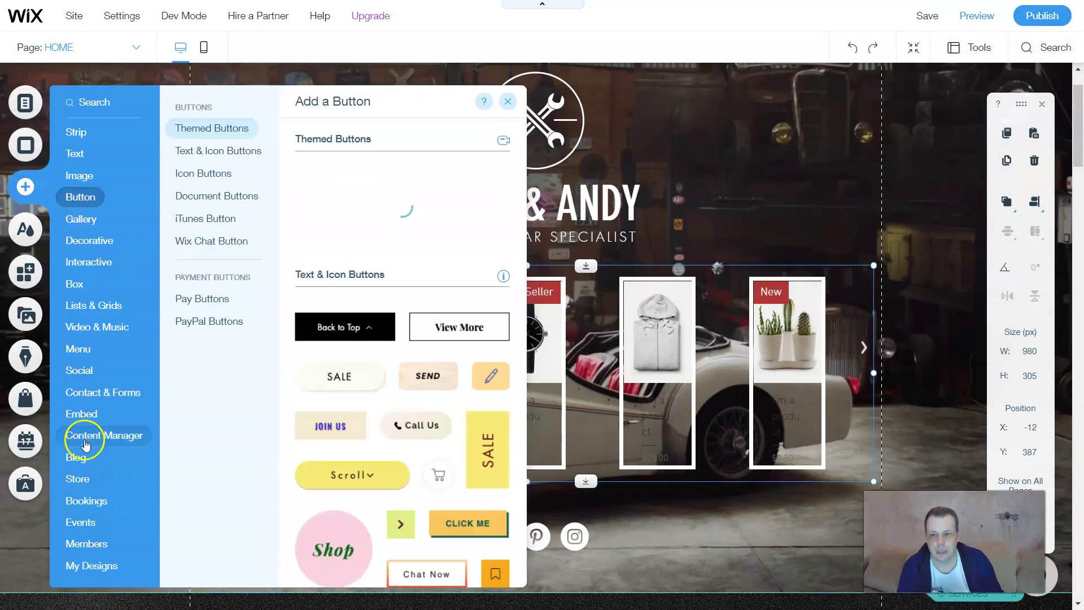
click(83, 478)
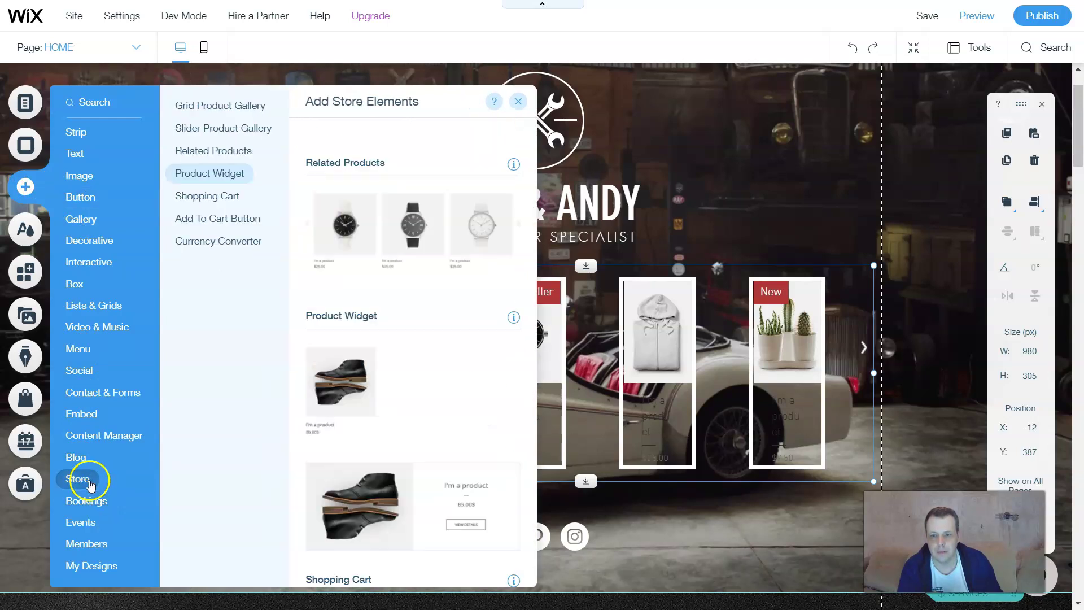
click(225, 198)
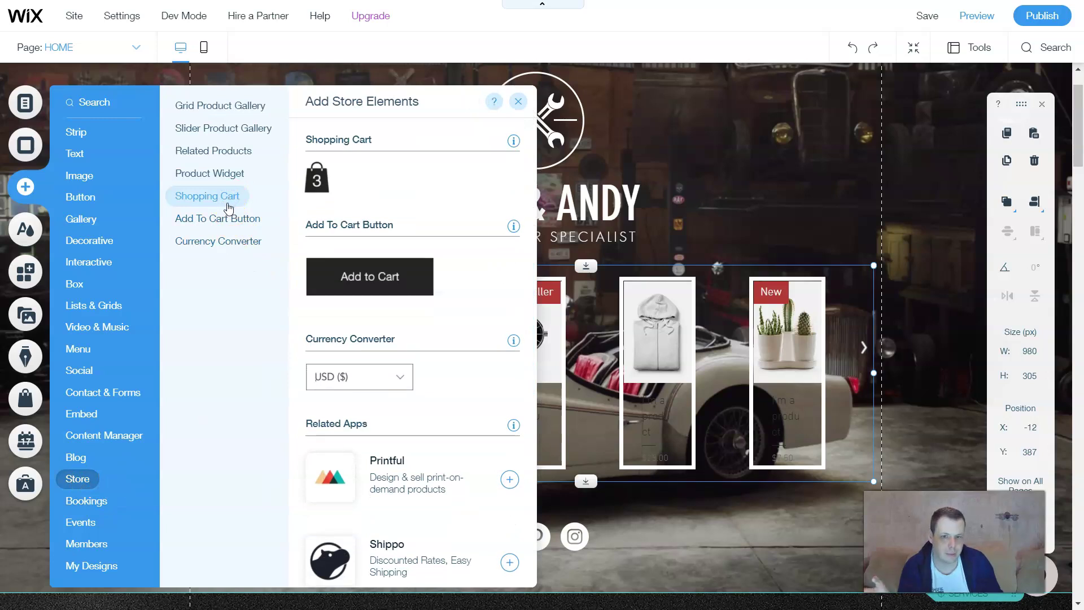
drag(363, 283, 539, 247)
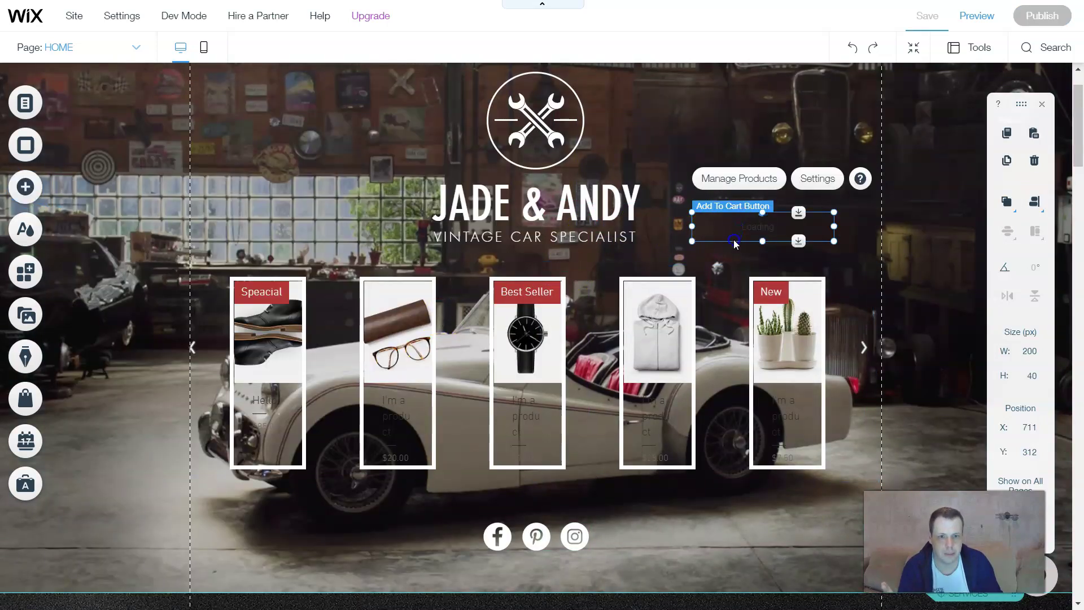
drag(736, 244, 677, 523)
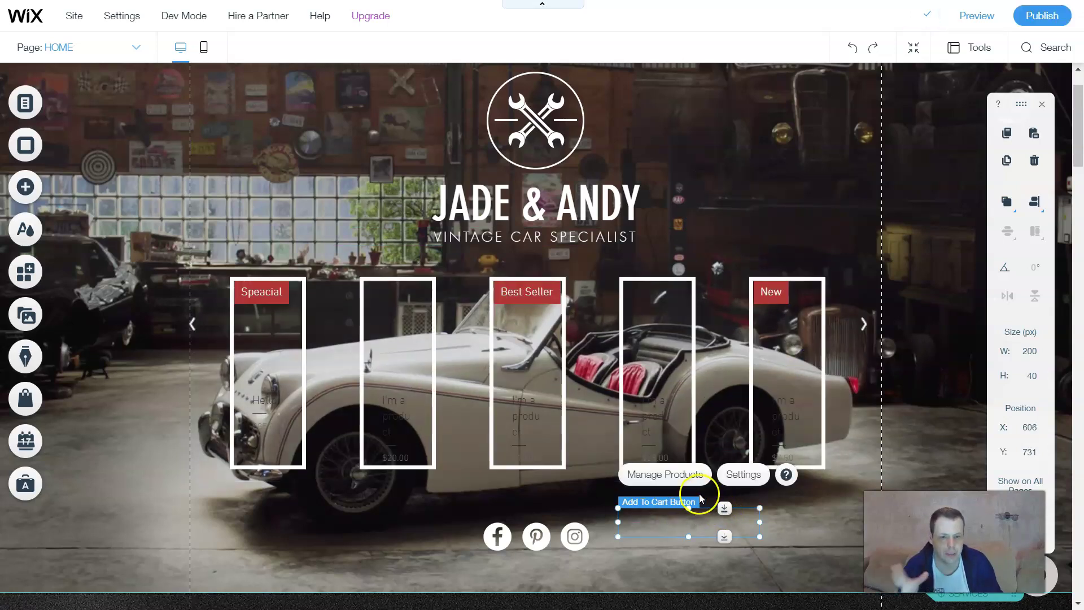
Step: Examine the Add To Cart button's product connection, design and management options
click(743, 474)
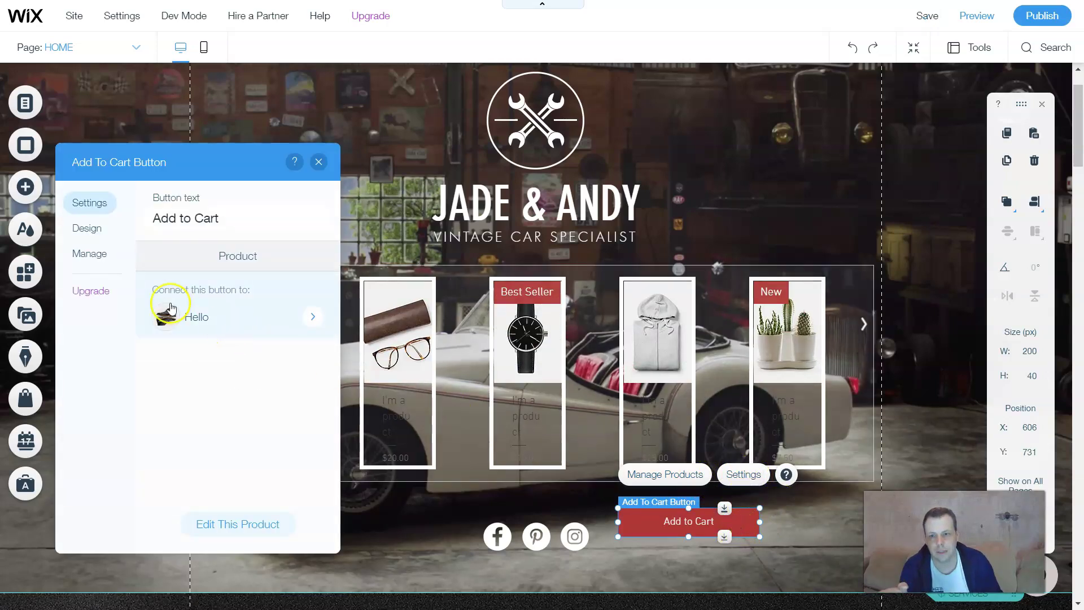
click(97, 231)
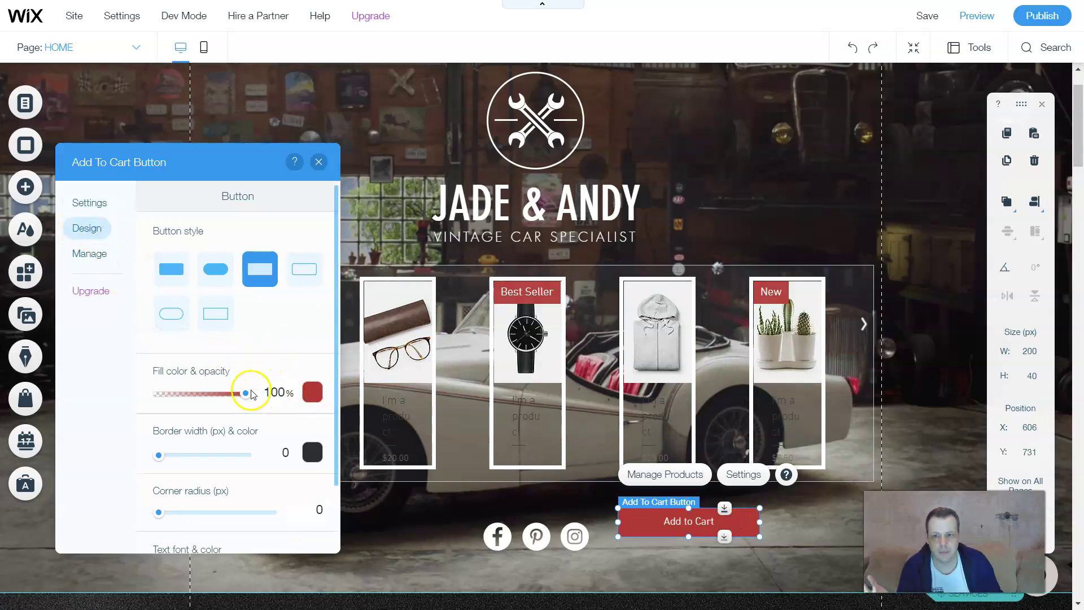
click(96, 256)
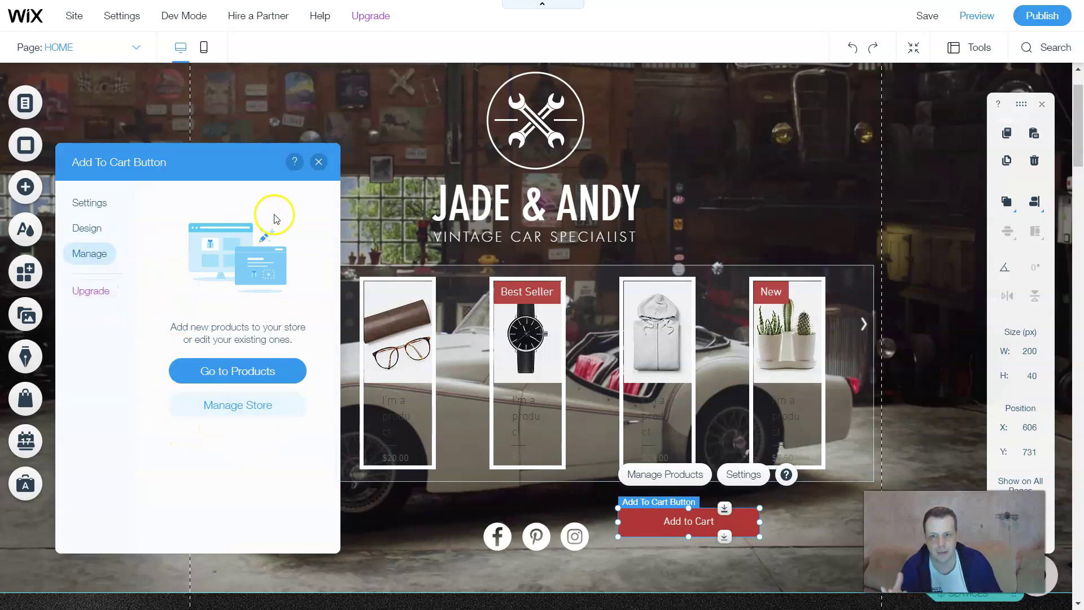
Step: Change the Add To Cart button's text to "Throw it here" and leave its settings
click(105, 204)
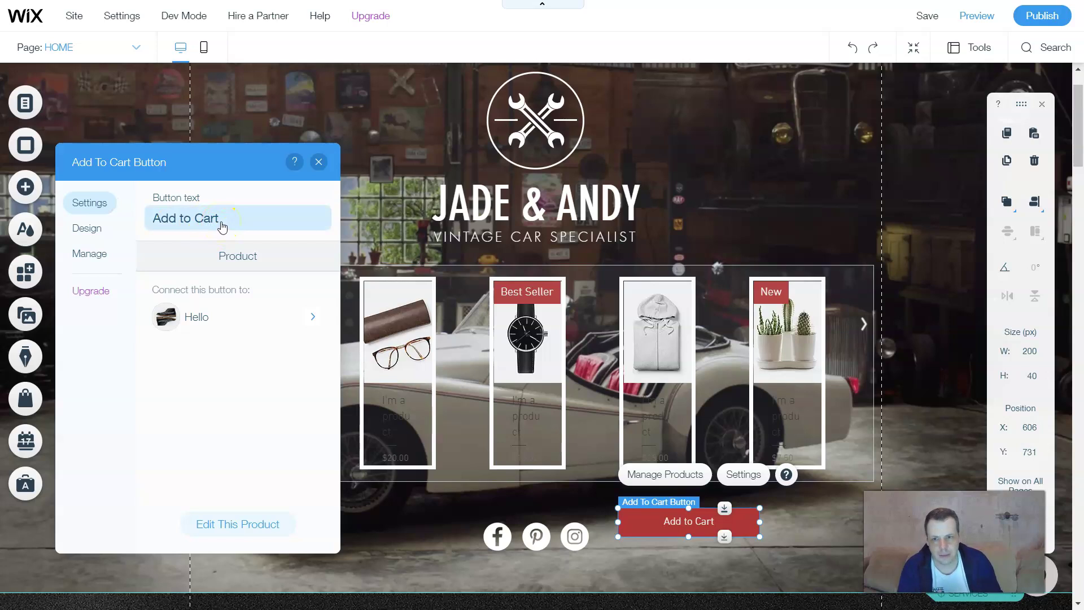
click(209, 237)
click(211, 228)
key(BackSpace)
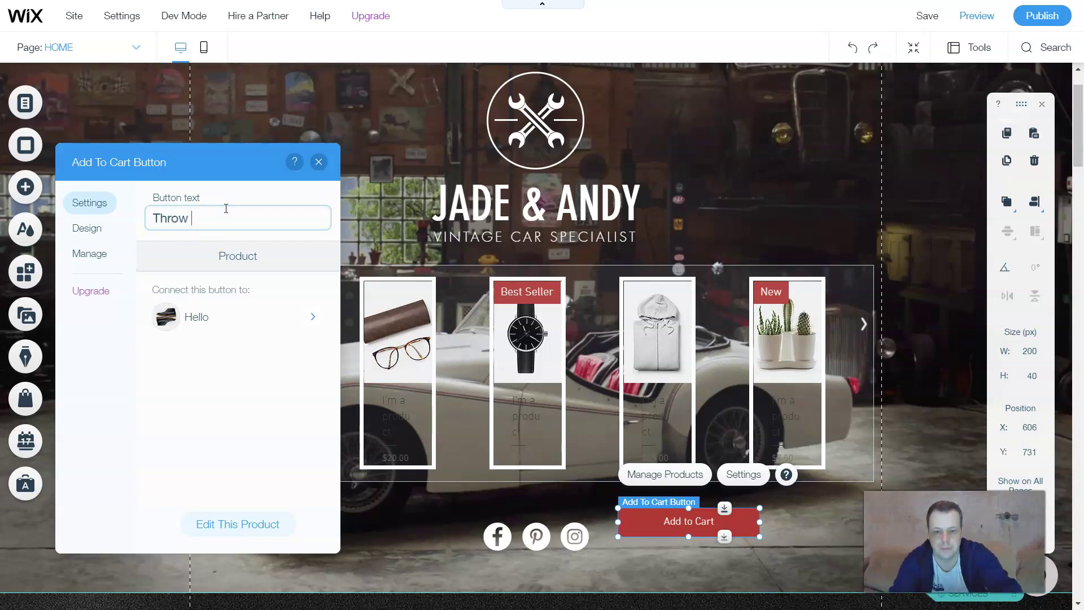
click(223, 337)
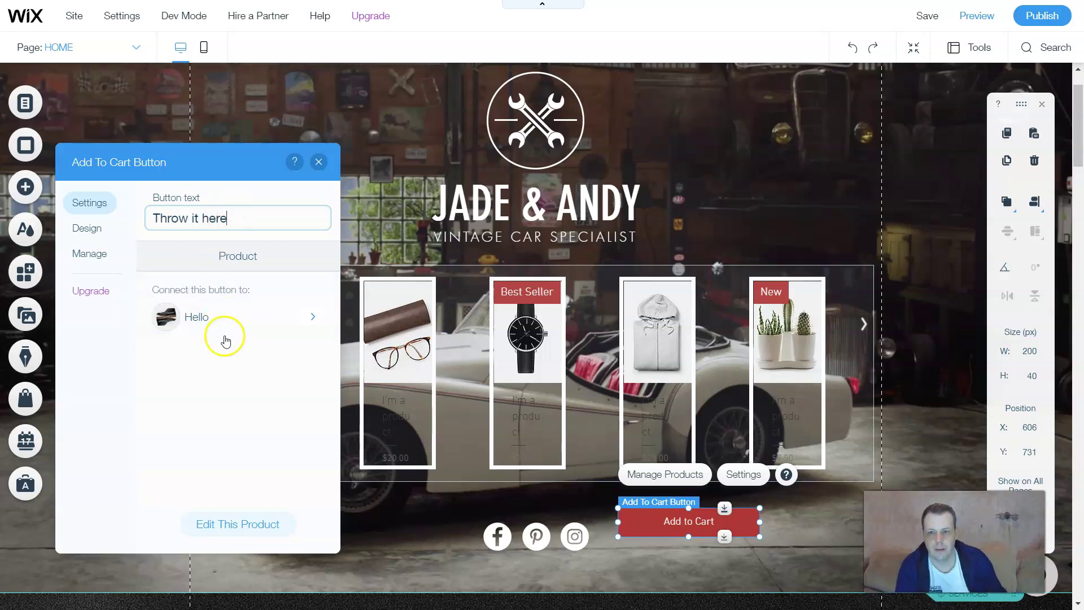
click(567, 550)
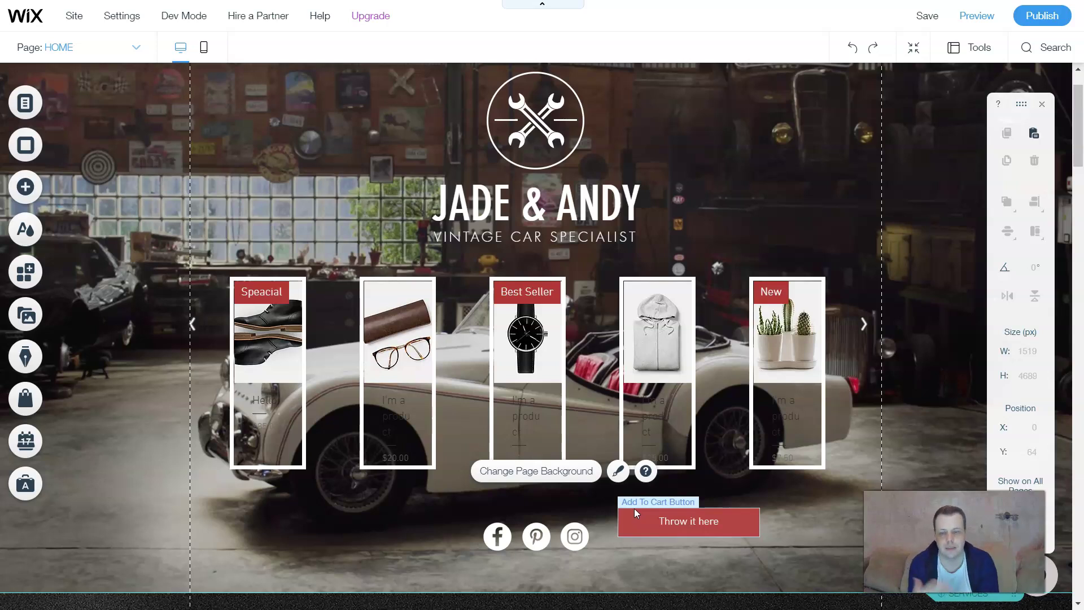
Step: Add a store Currency Converter to the page and place it beneath the gallery's first product, at about X 84, Y 706
click(25, 190)
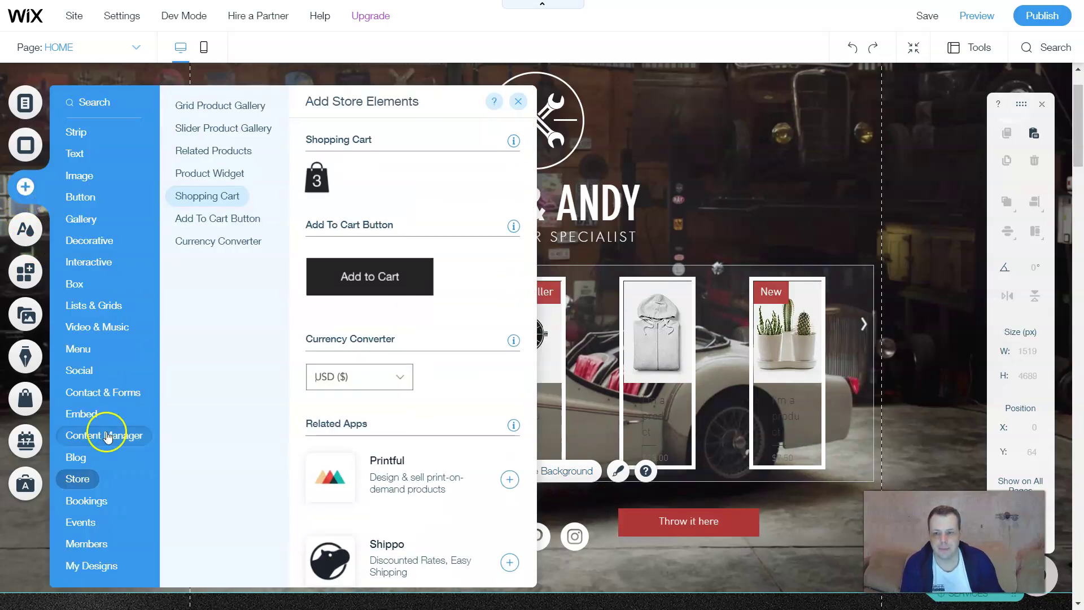
scroll(406, 370, down, 1)
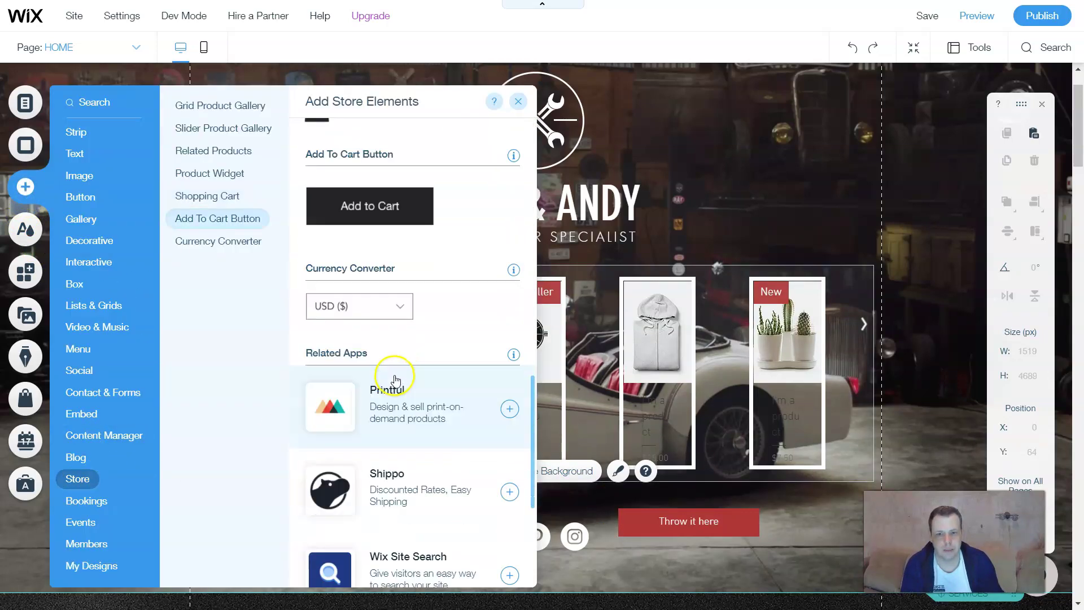
click(390, 307)
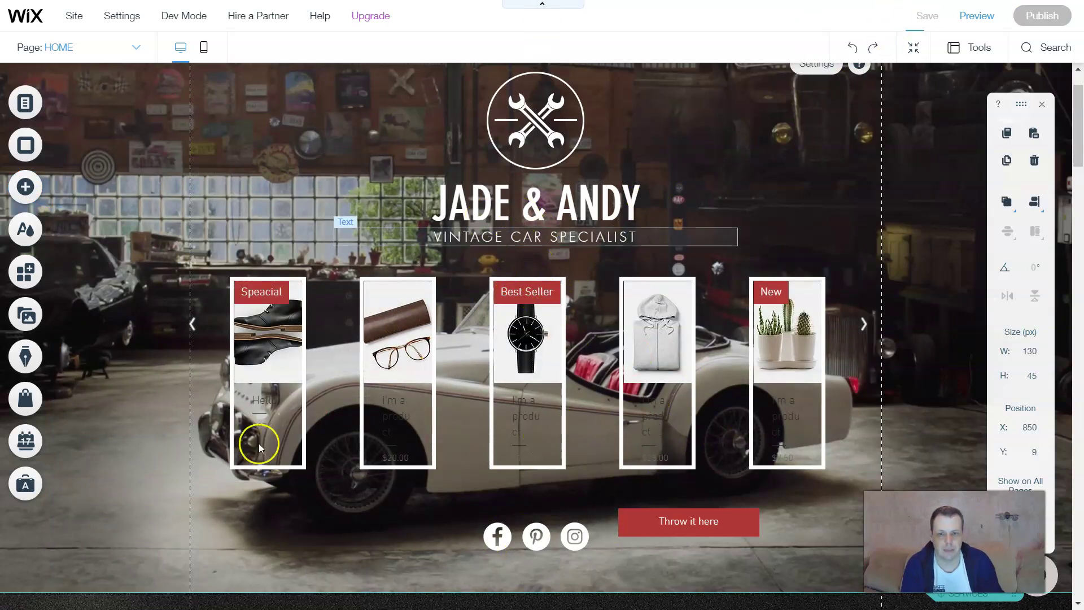
click(25, 187)
drag(351, 306, 934, 291)
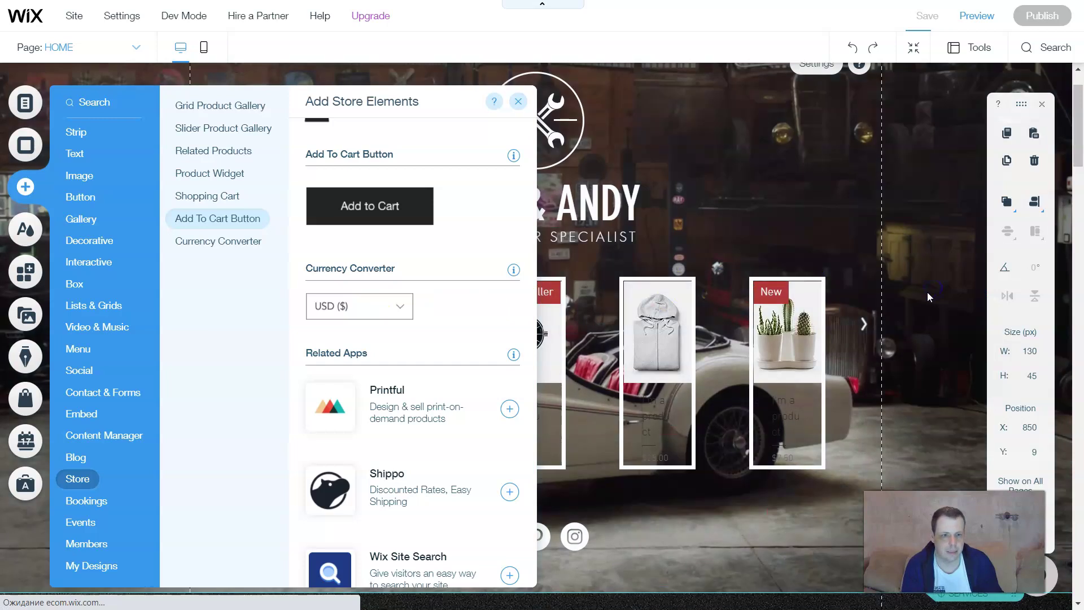
mouse_move(259, 515)
mouse_down()
mouse_move(276, 500)
mouse_move(276, 511)
mouse_up()
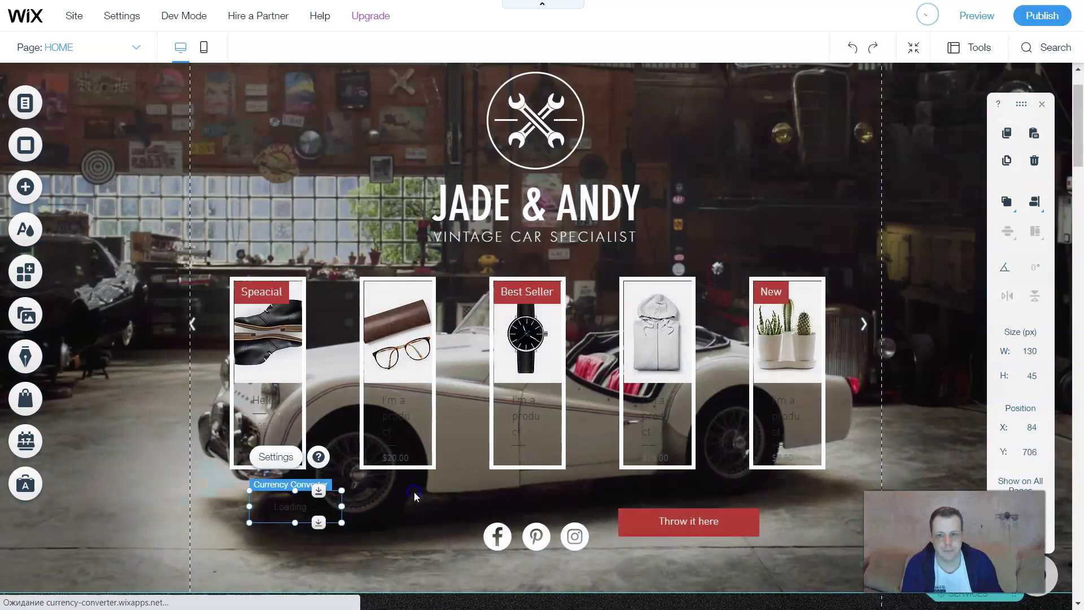
click(415, 496)
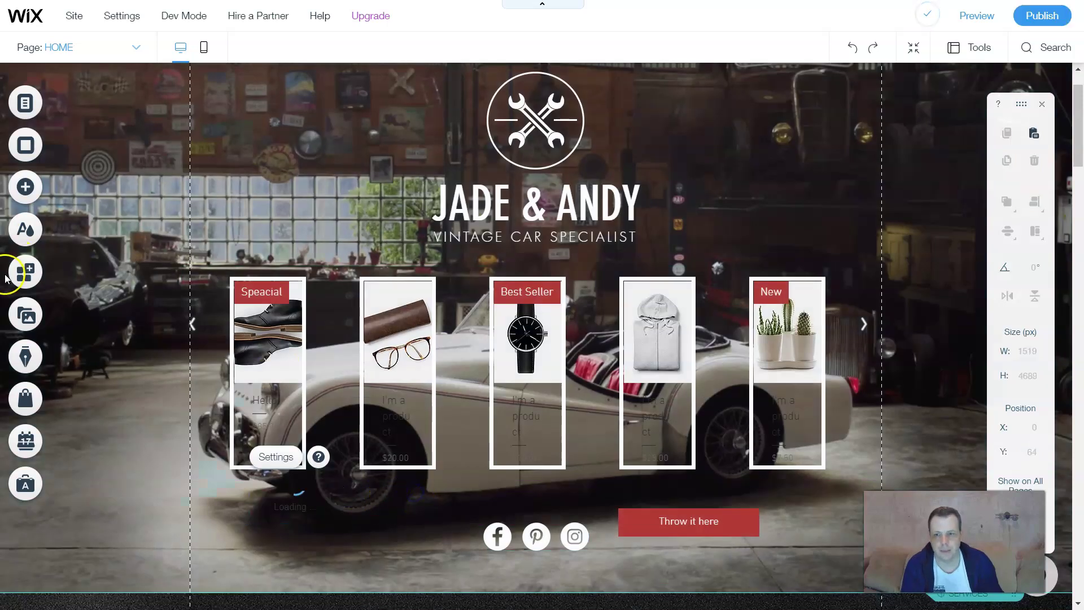
Step: Review the Currency Converter and the related apps offered among the store elements
click(36, 199)
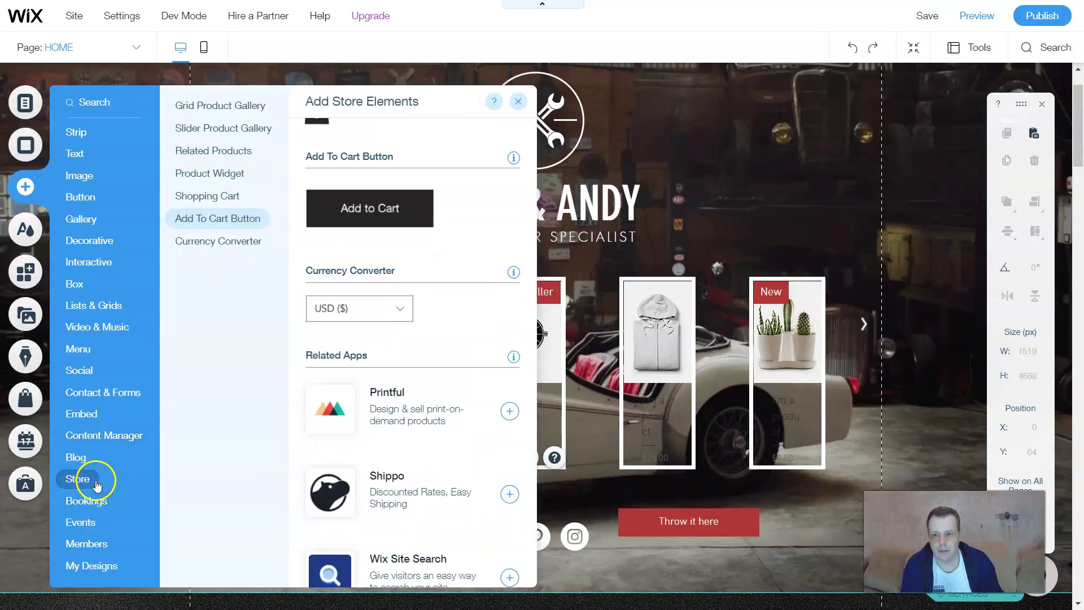
click(247, 242)
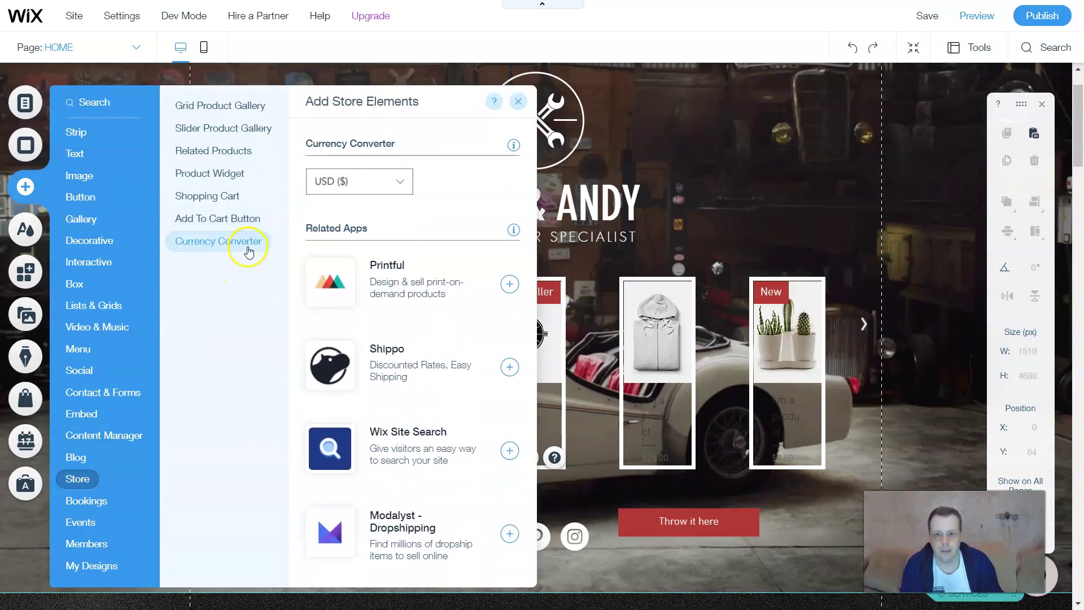
scroll(435, 418, down, 1)
scroll(435, 416, up, 1)
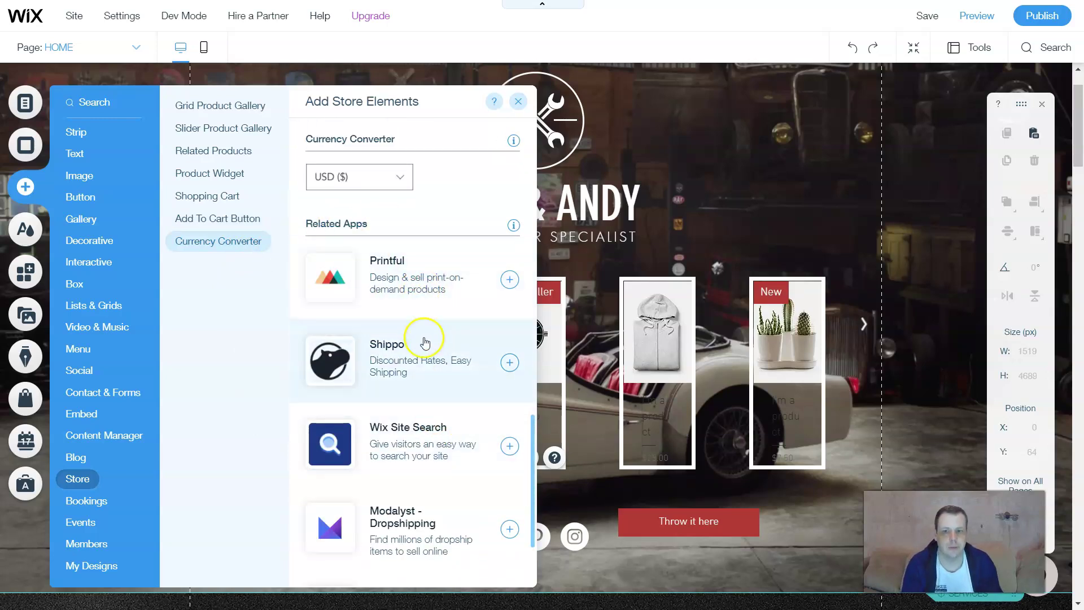
Step: Review the rest of the related apps and the store elements from Currency Converter back to Shopping Cart, and close the list
scroll(435, 421, down, 2)
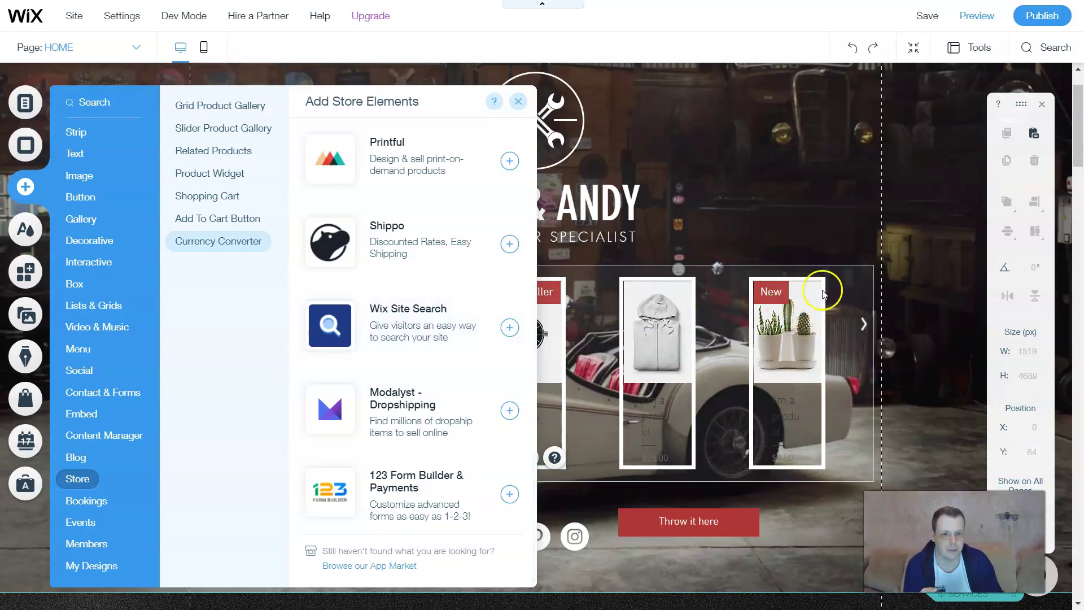
scroll(351, 351, up, 4)
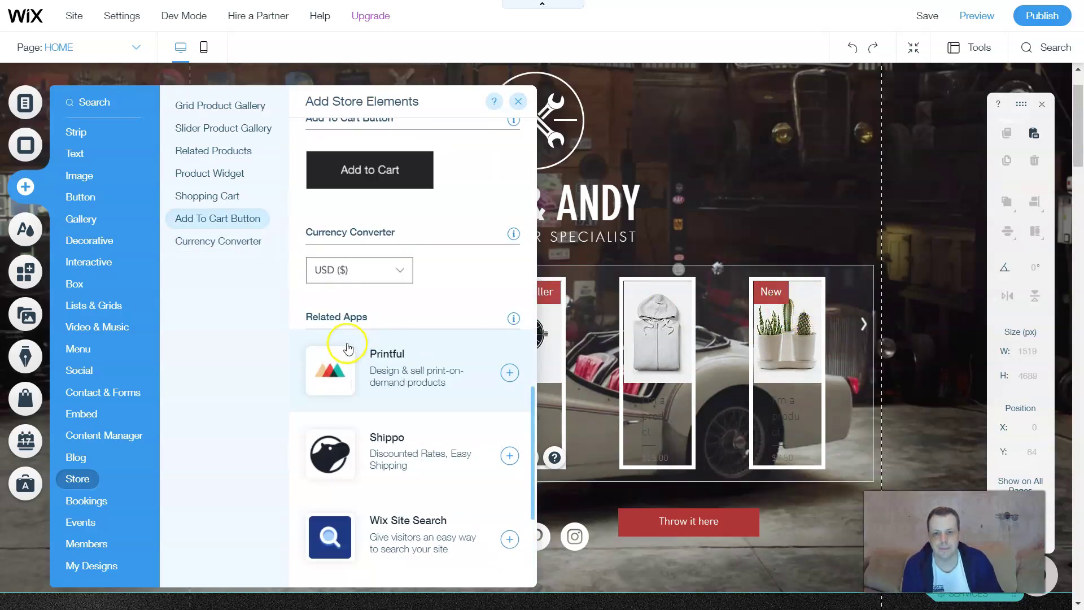
click(235, 241)
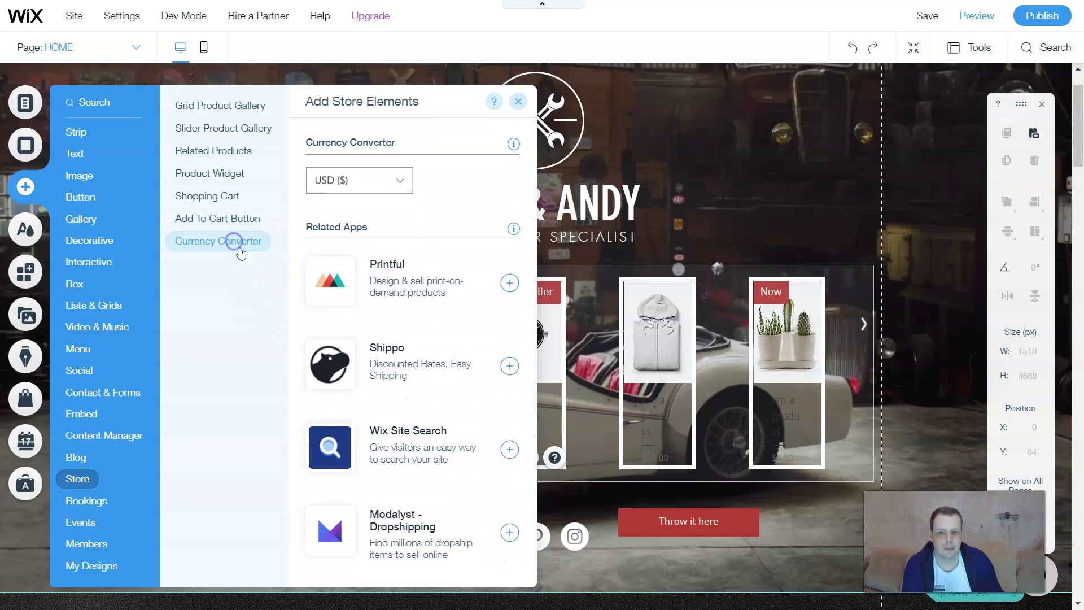
scroll(446, 213, up, 3)
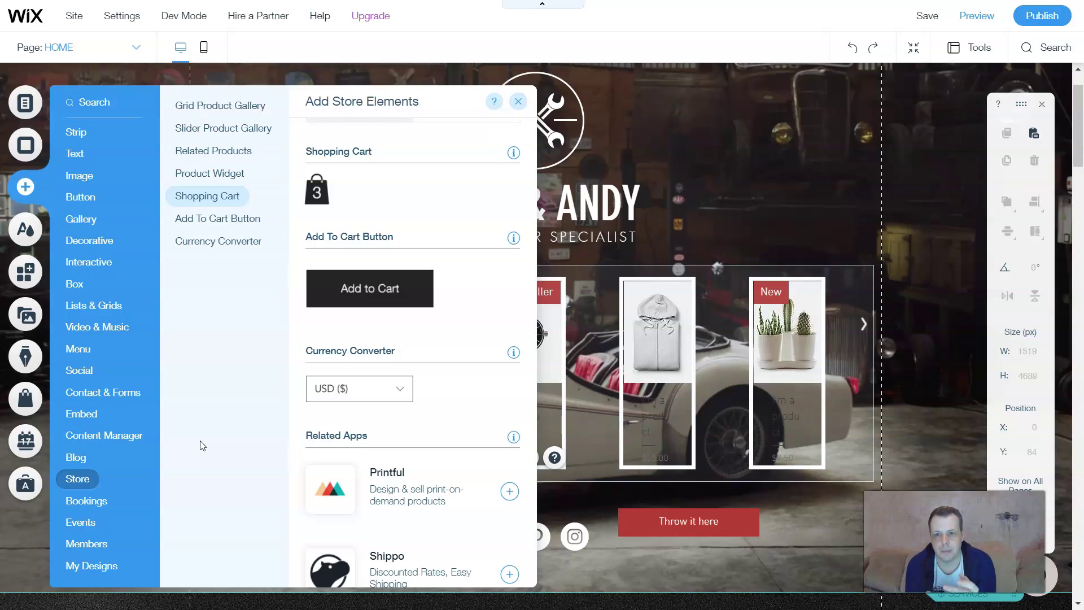
click(518, 102)
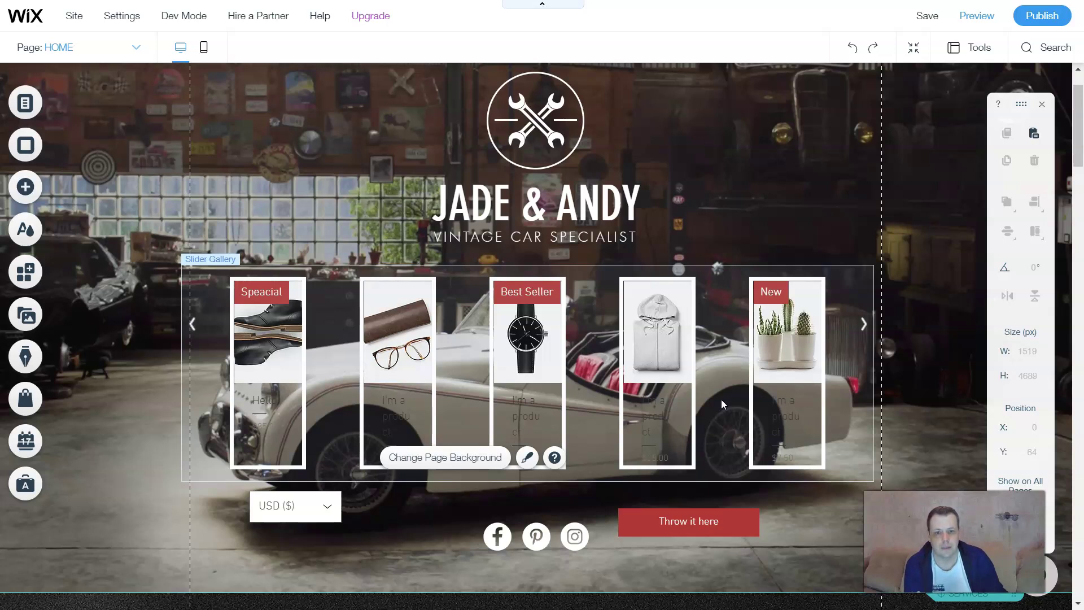
click(750, 355)
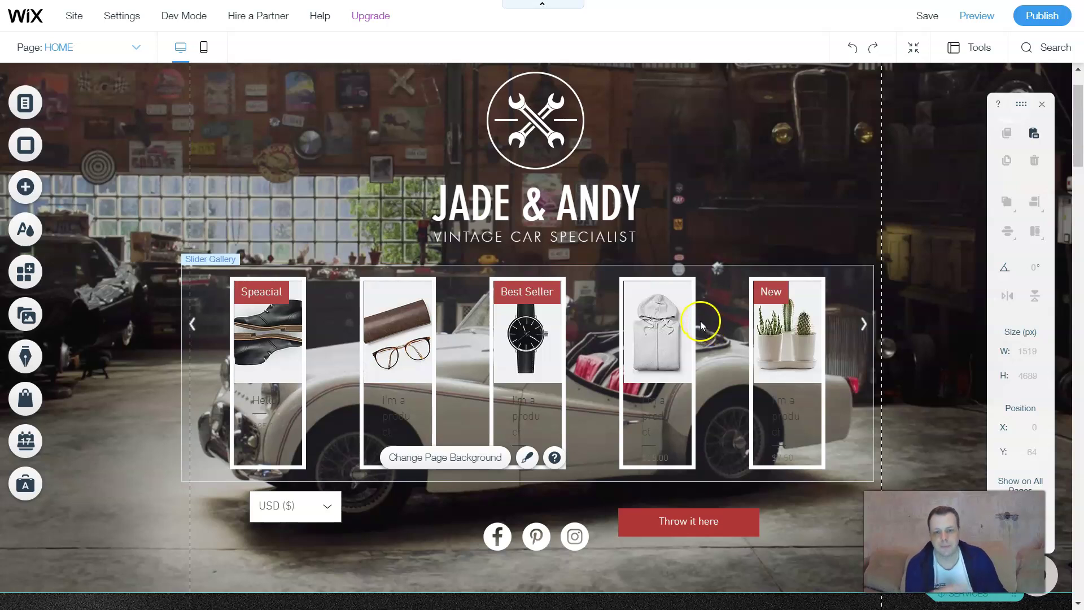
click(766, 318)
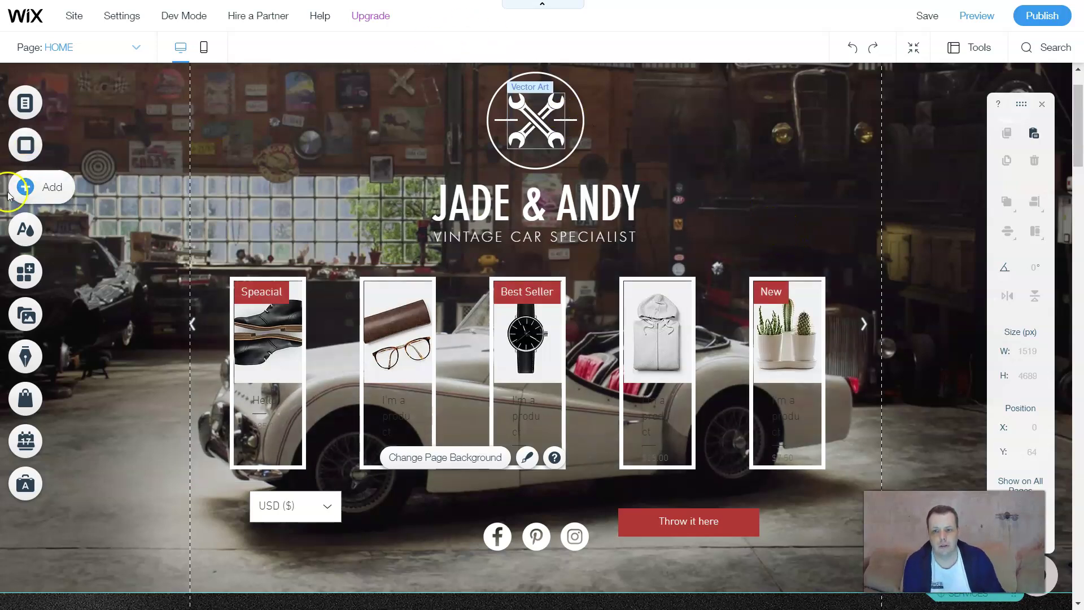
Step: Show the Bookings elements that can be added to the page
click(25, 195)
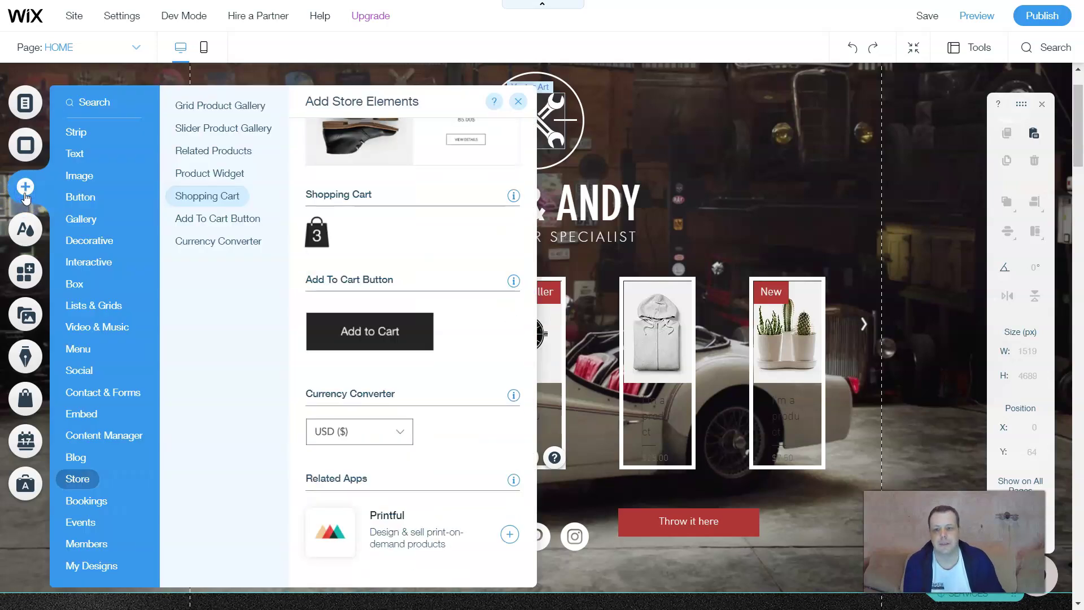
click(109, 511)
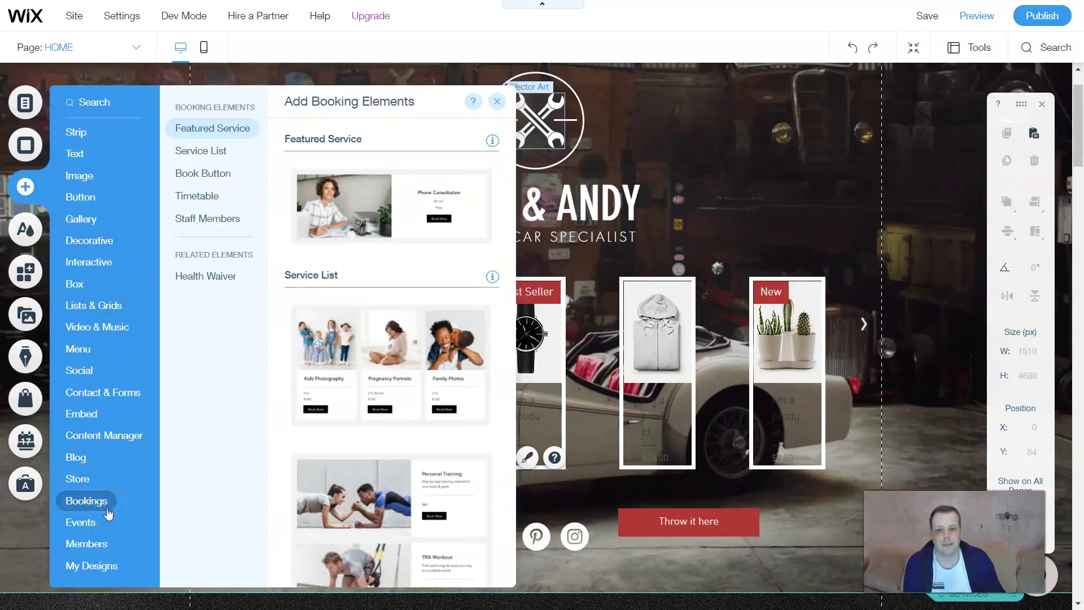